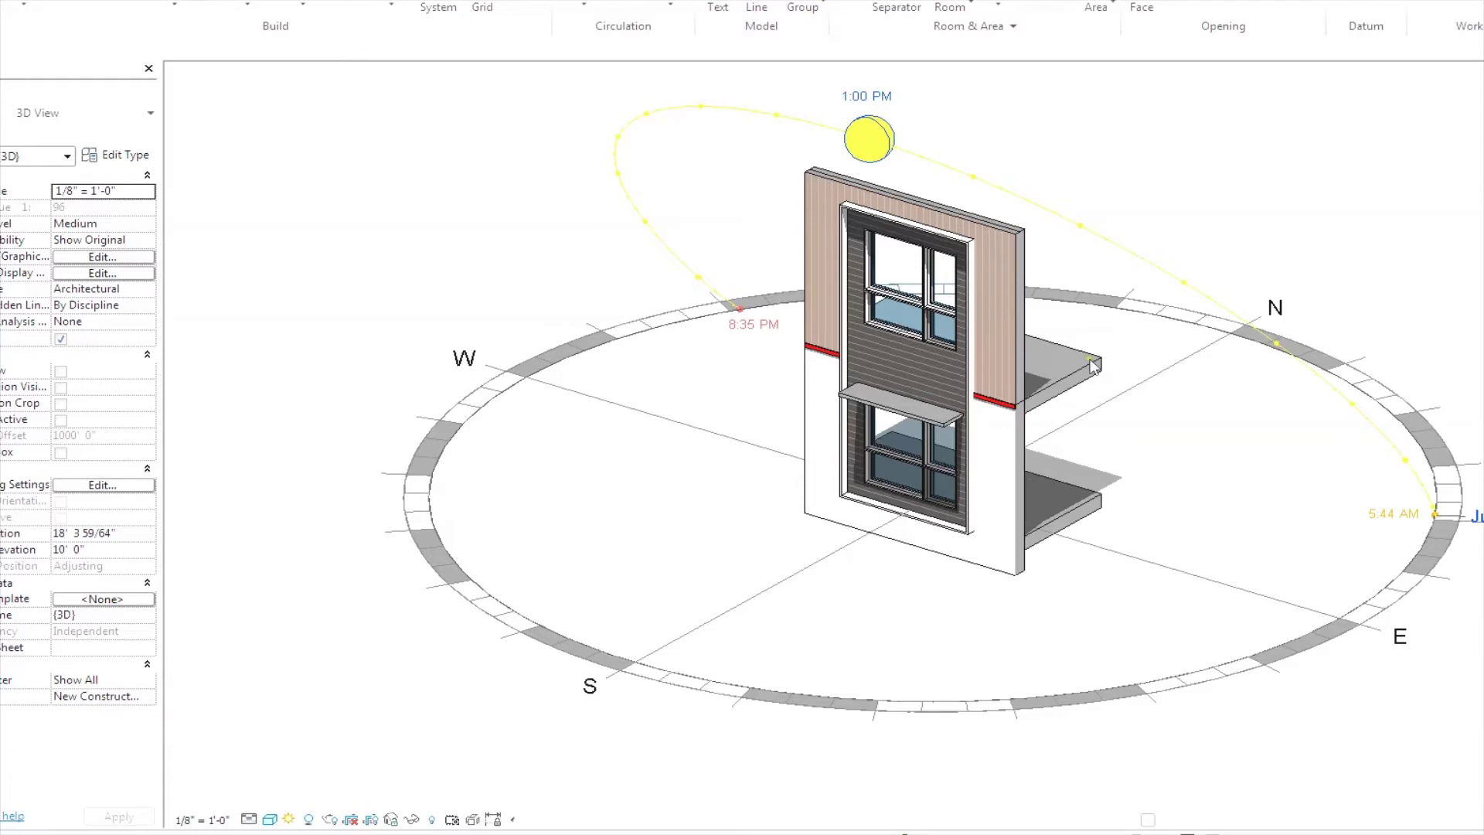
Scroll the Hyperfine Resources page down to the Downloads cards showing the Revit solar shading example.
scroll(932, 418, "up", 3)
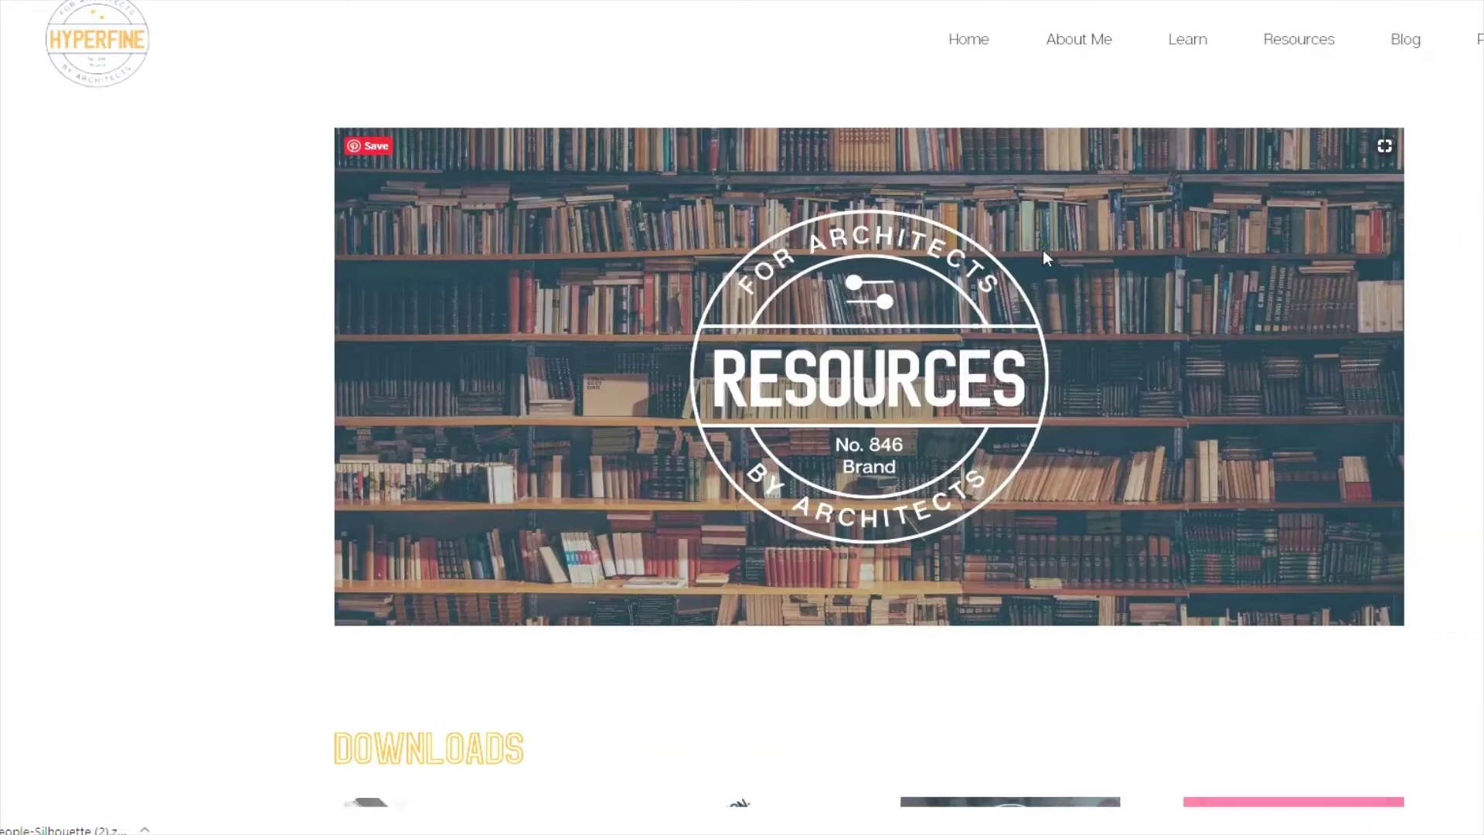
scroll(1042, 249, "down", 3)
scroll(1069, 272, "down", 5)
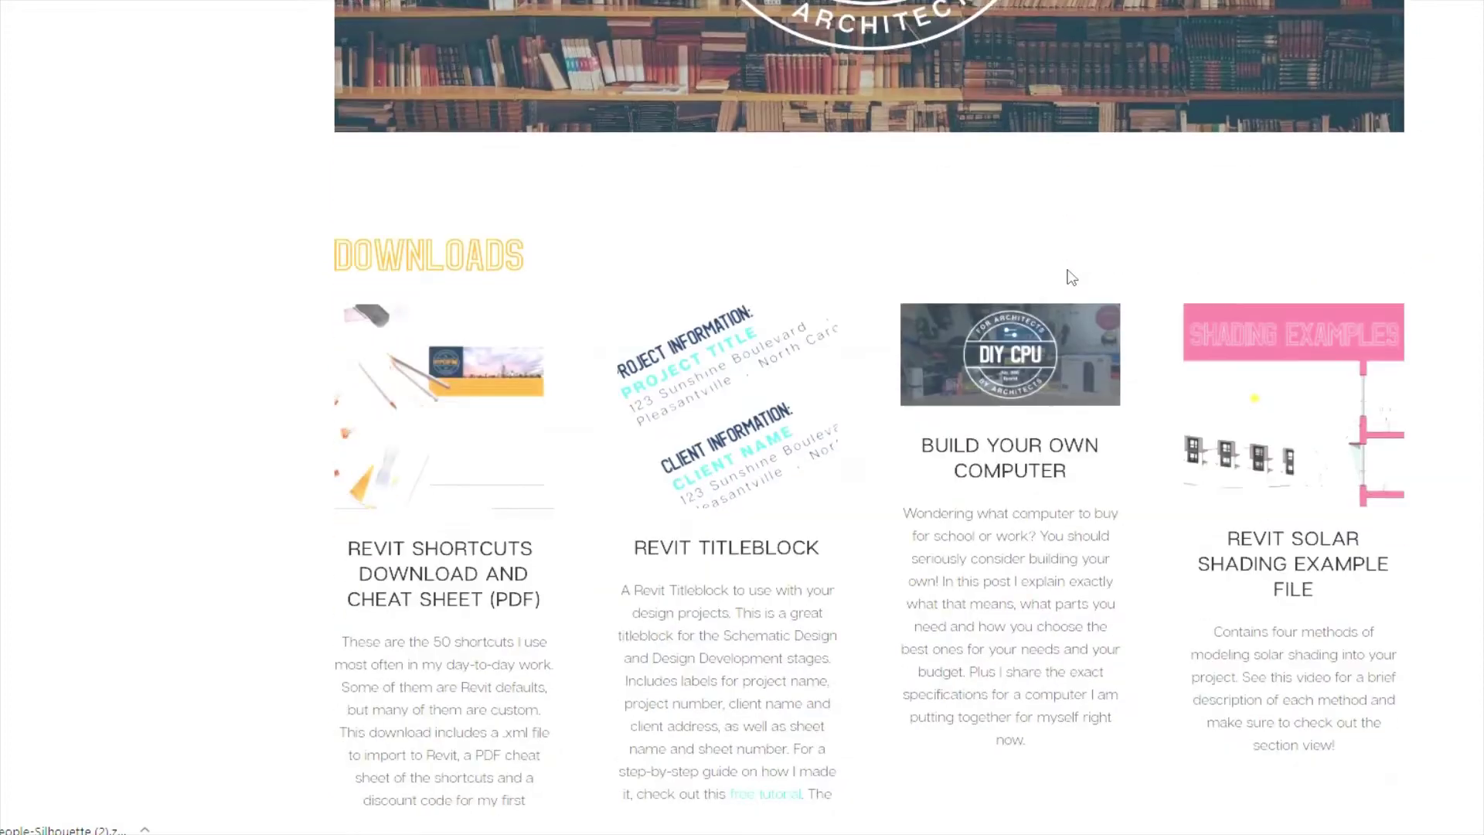
scroll(1070, 277, "down", 6)
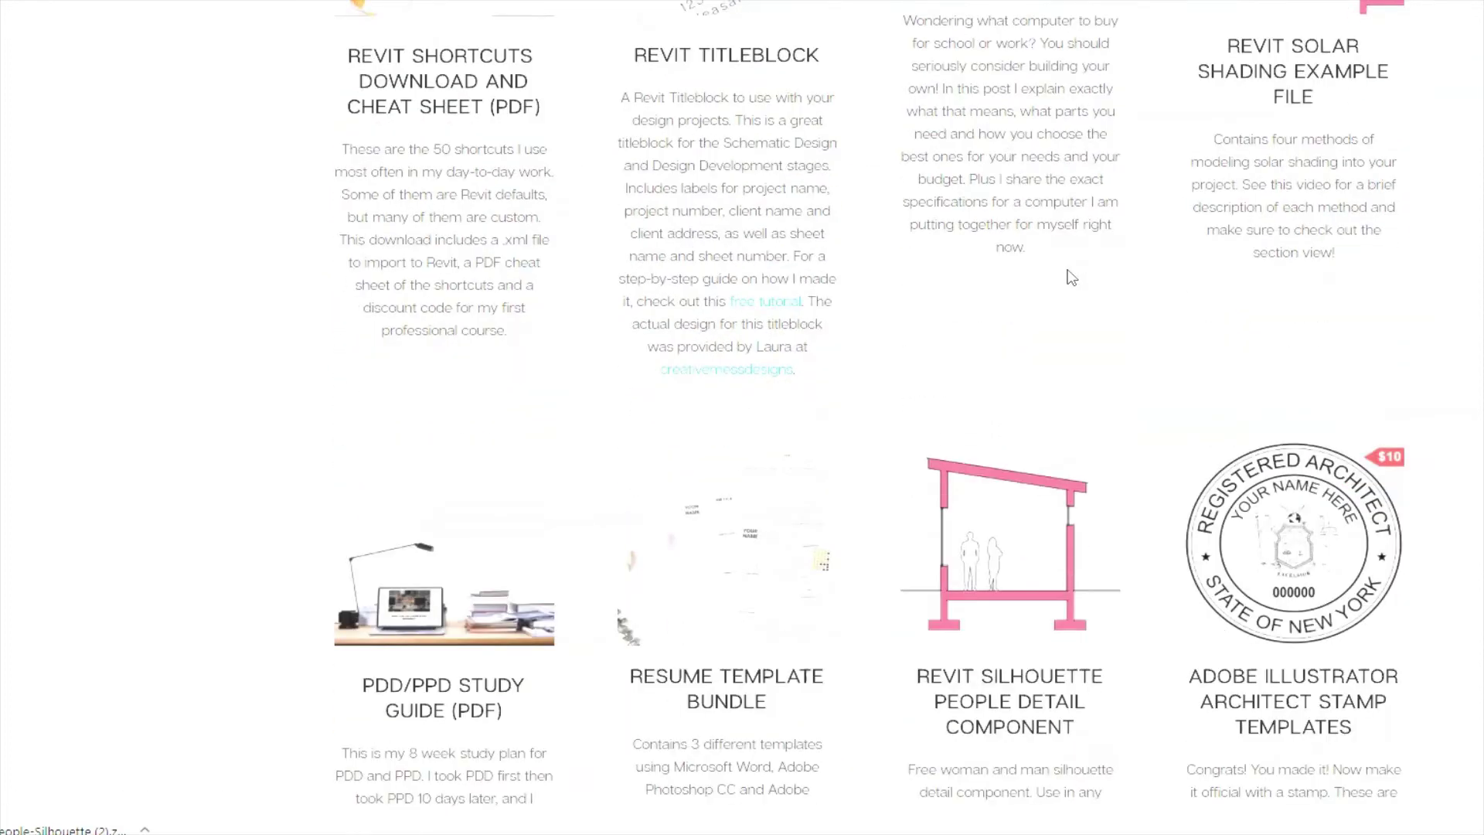
scroll(1070, 276, "down", 6)
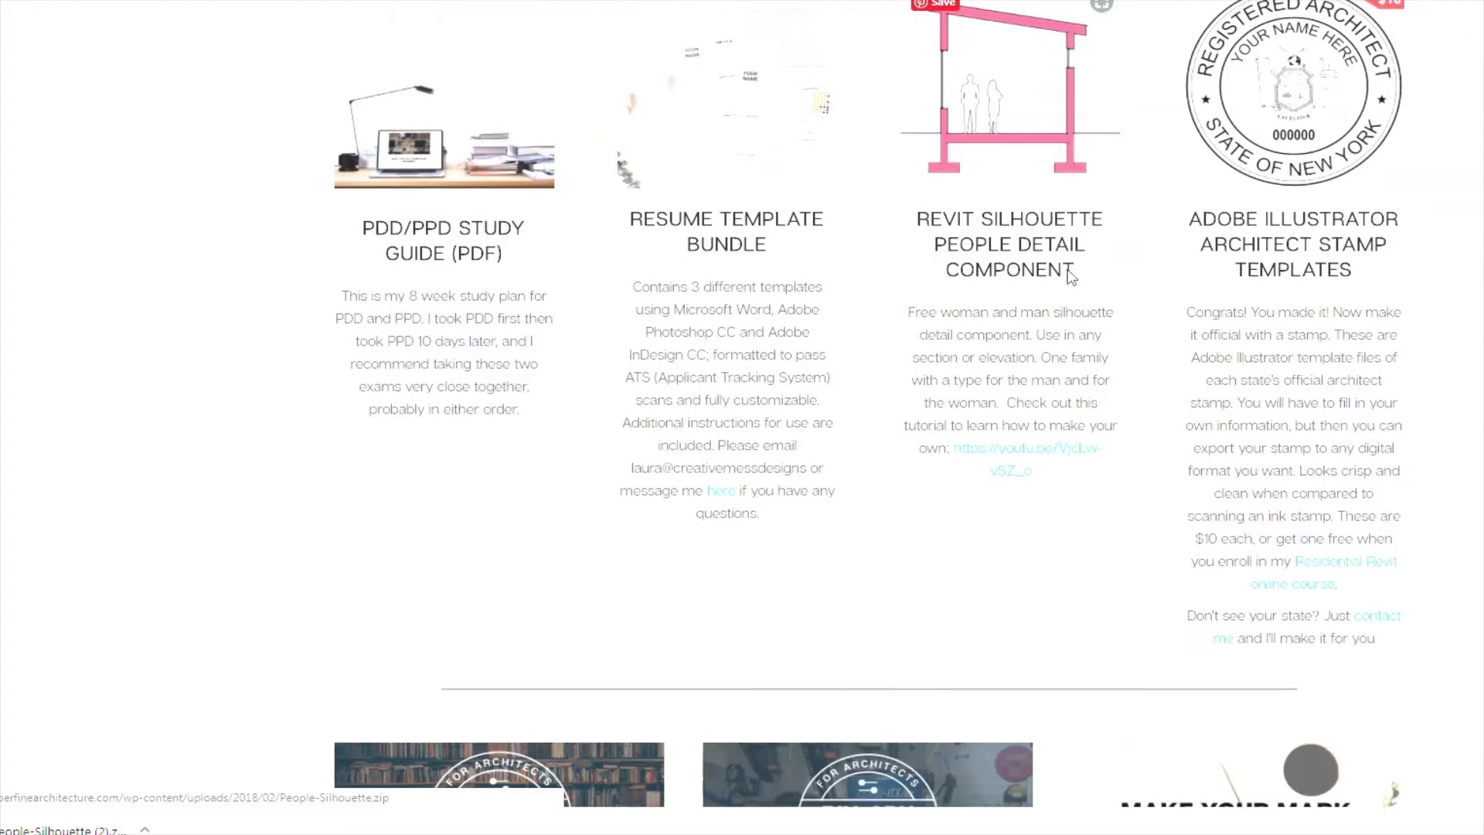
scroll(1069, 276, "down", 2)
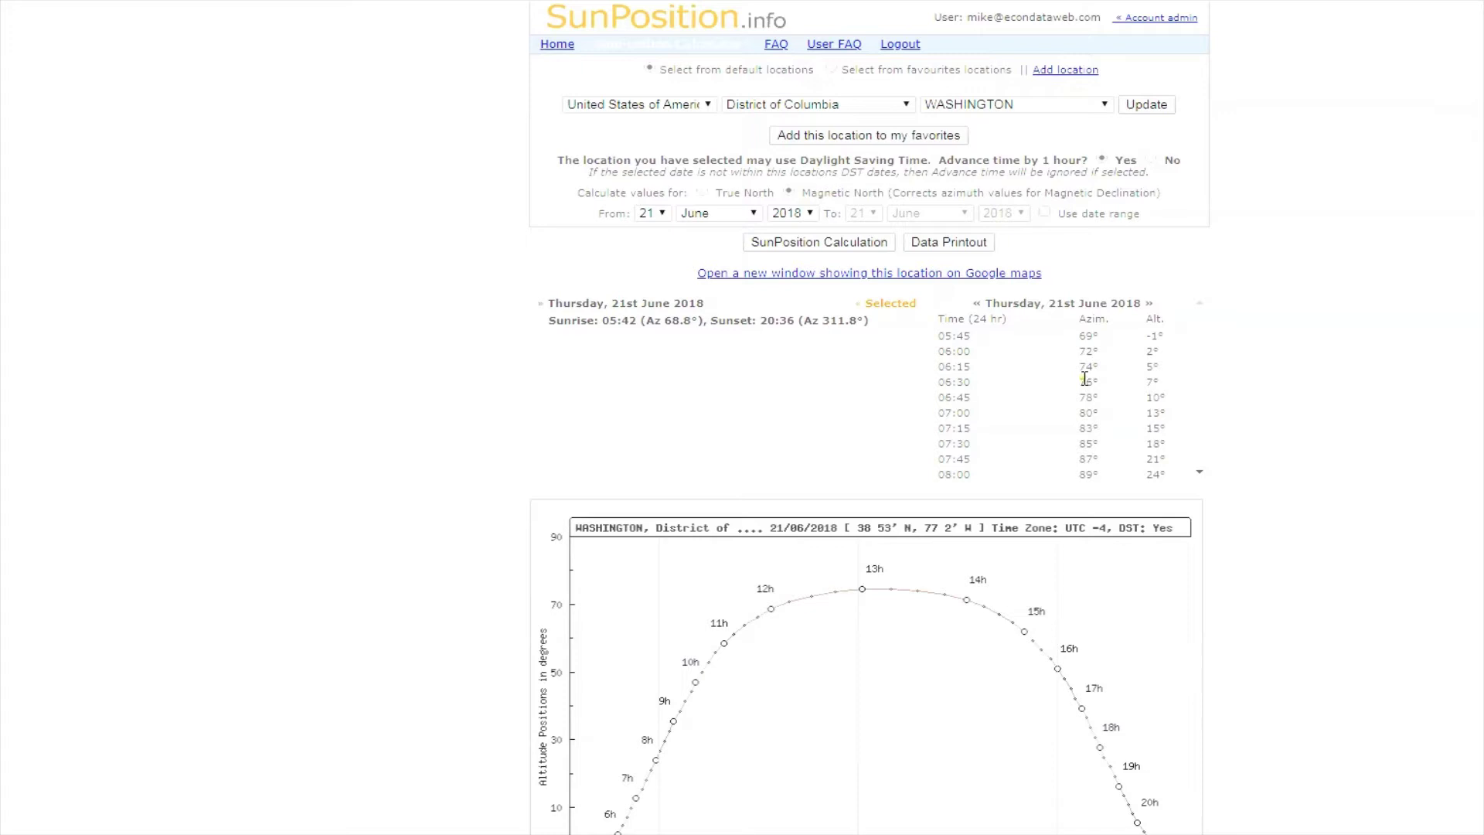
Review Washington's 21 June 2018 hourly sun table at midday, where altitude peaks at 75° around 13:15.
left_click(1201, 472)
left_click_drag(1201, 473, 1200, 472)
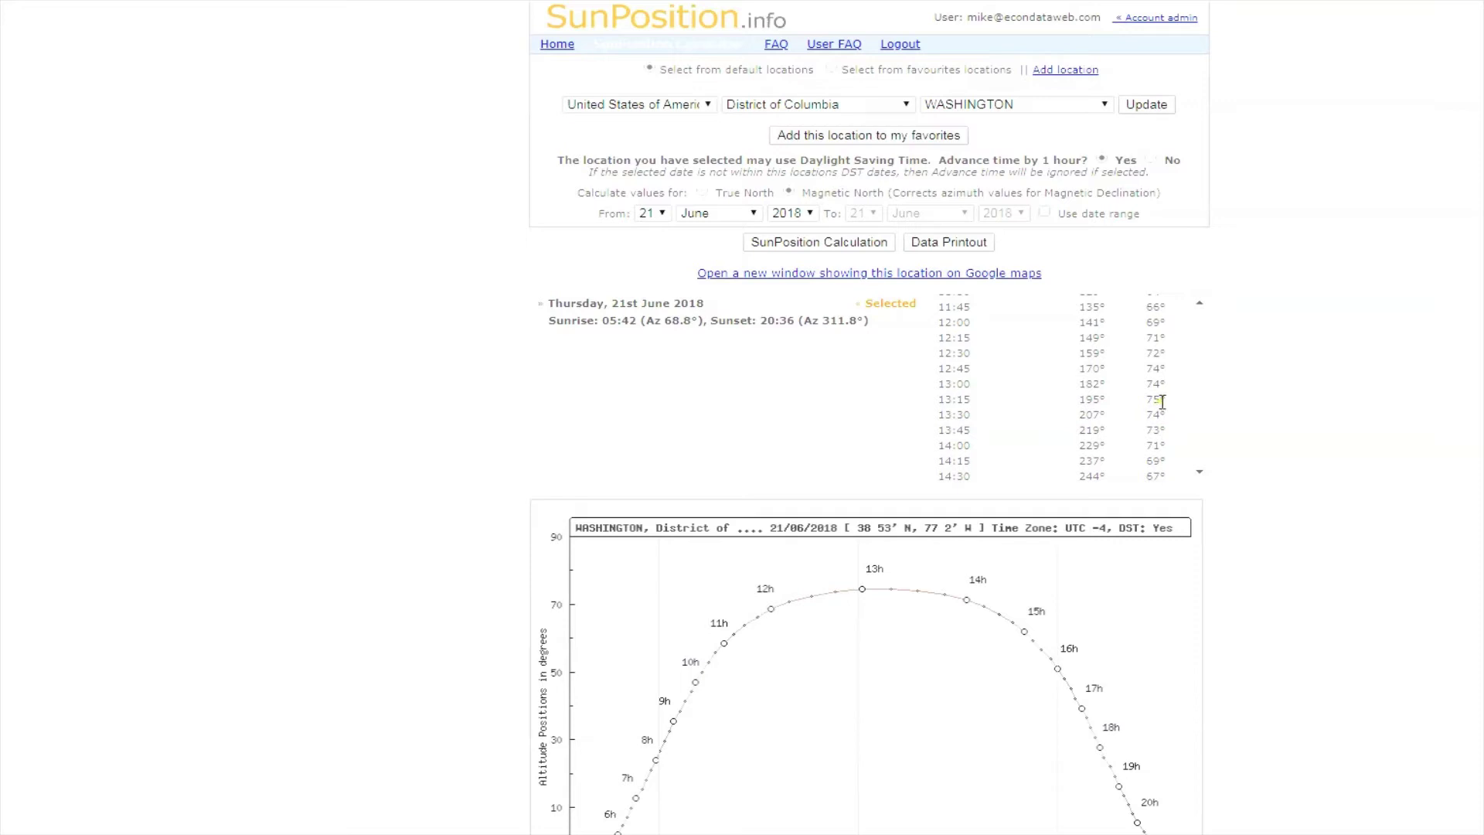
left_click(942, 403)
Recalculate sun positions for 21 December 2018 and view the noon altitude of about 28°.
left_click(739, 213)
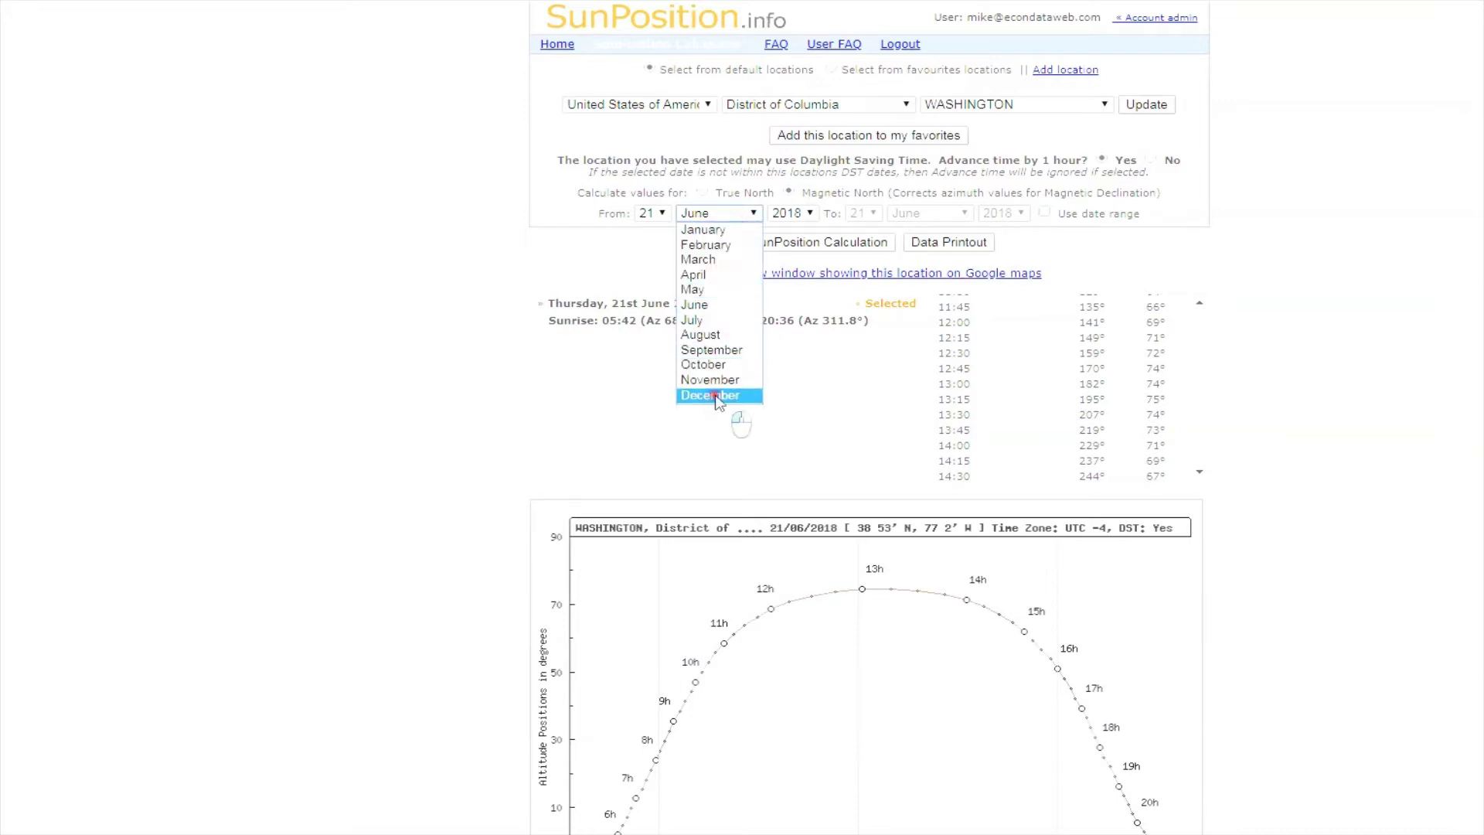
left_click(716, 396)
left_click(790, 244)
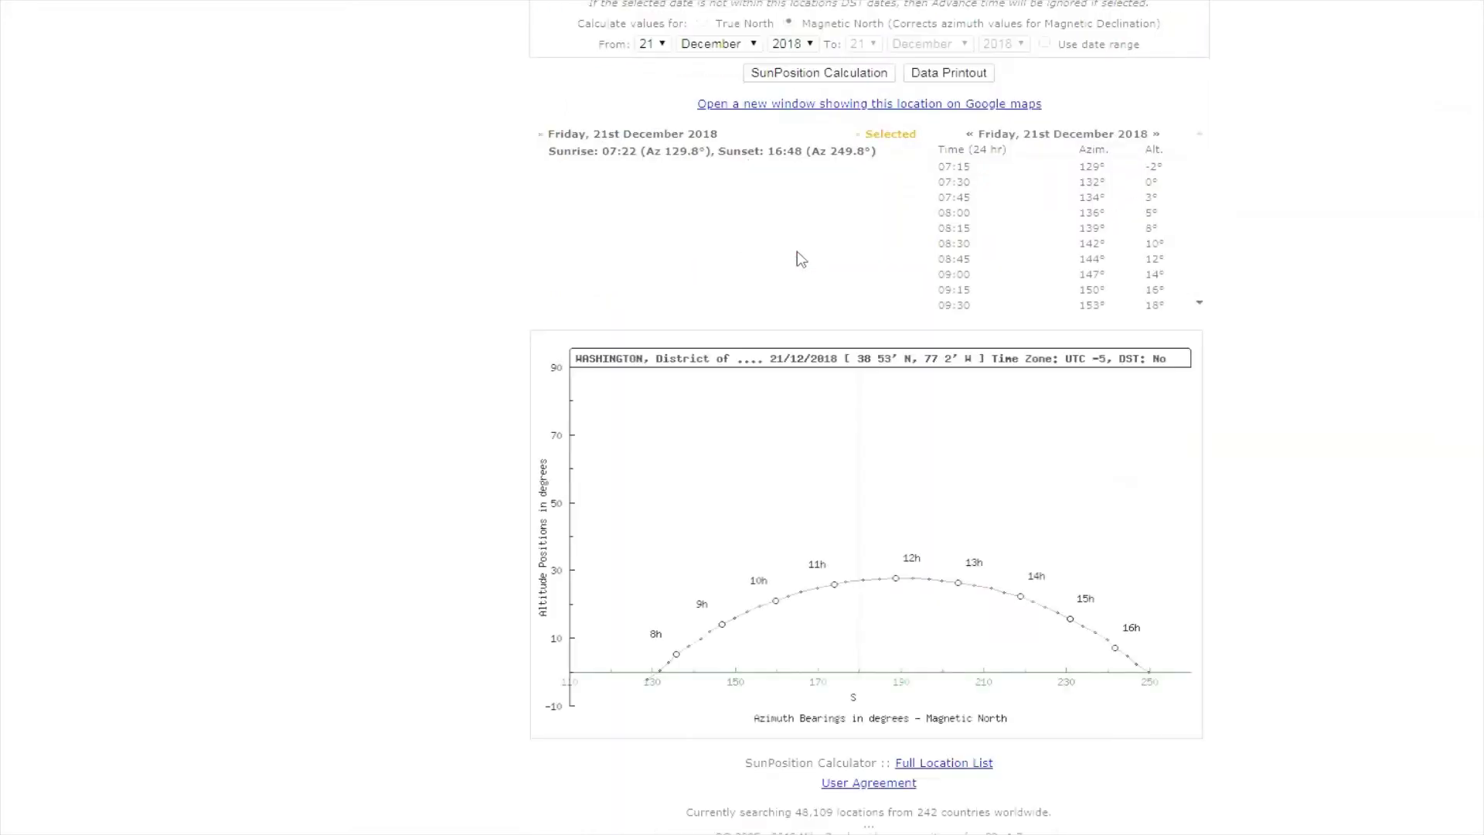
scroll(1131, 226, "down", 3)
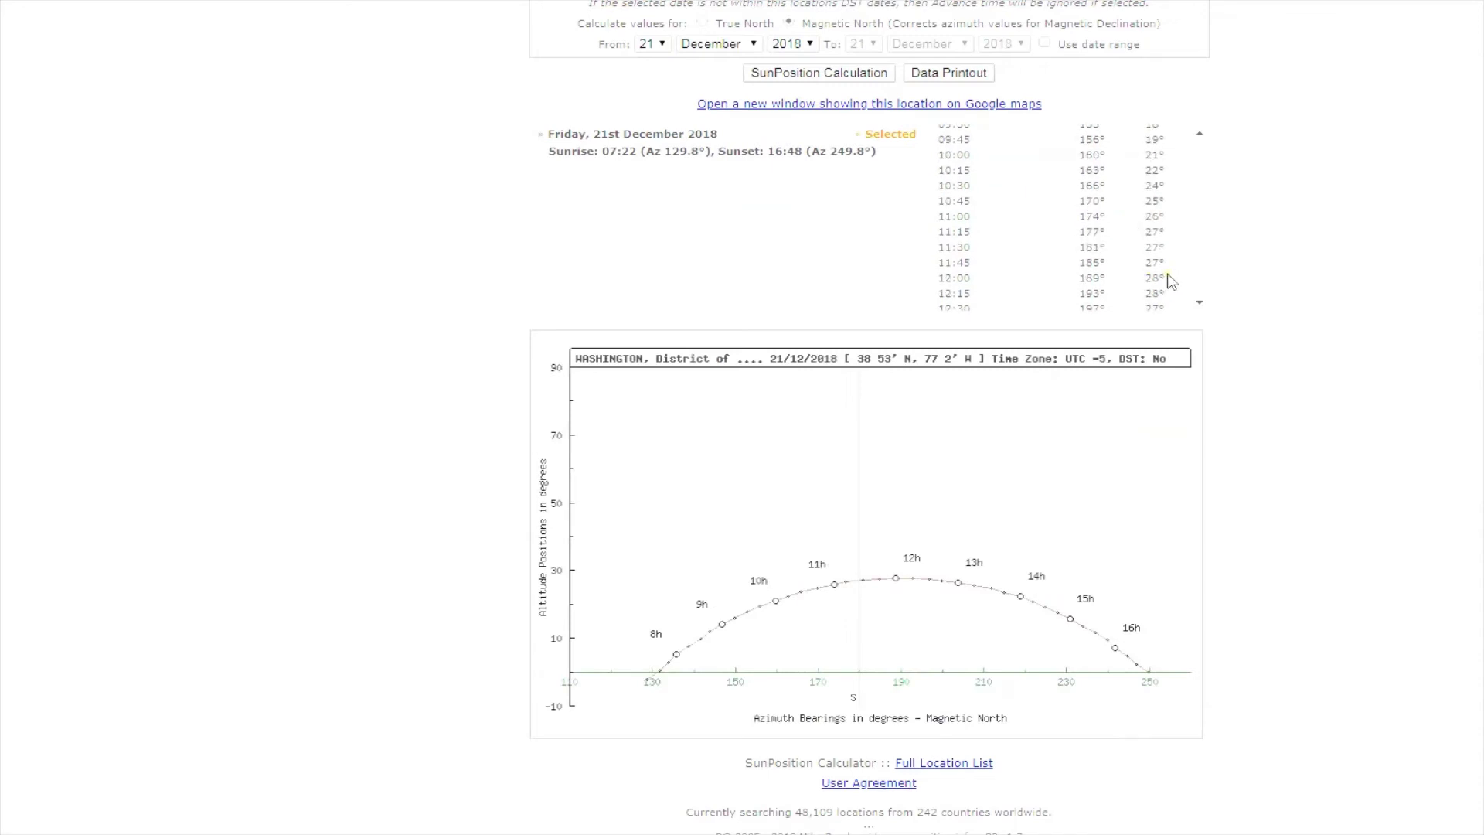
left_click(1201, 305)
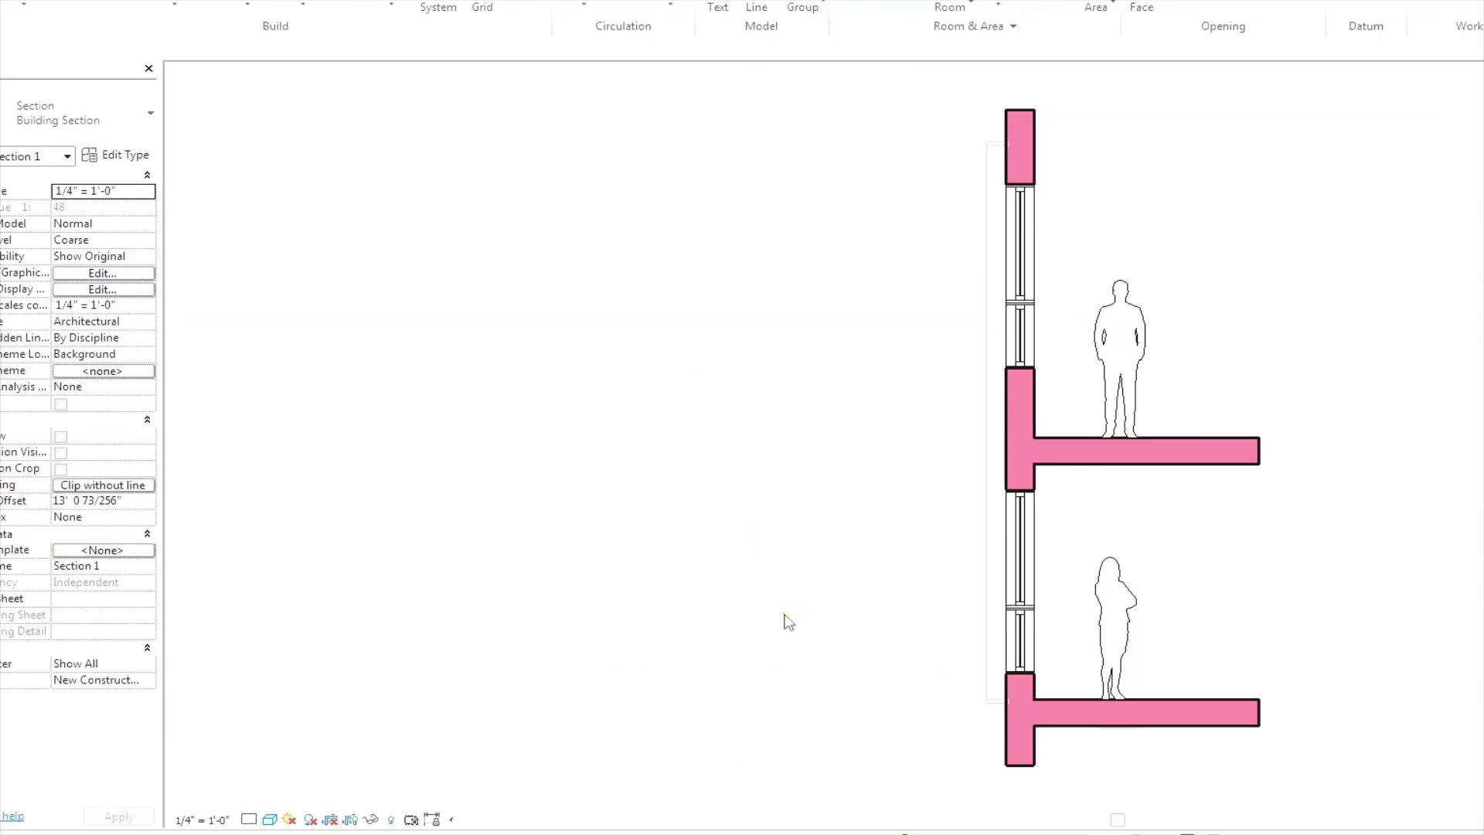
Draw a horizontal HF - Aqua detail line leftward from the lower slab corner.
scroll(920, 725, "up", 2)
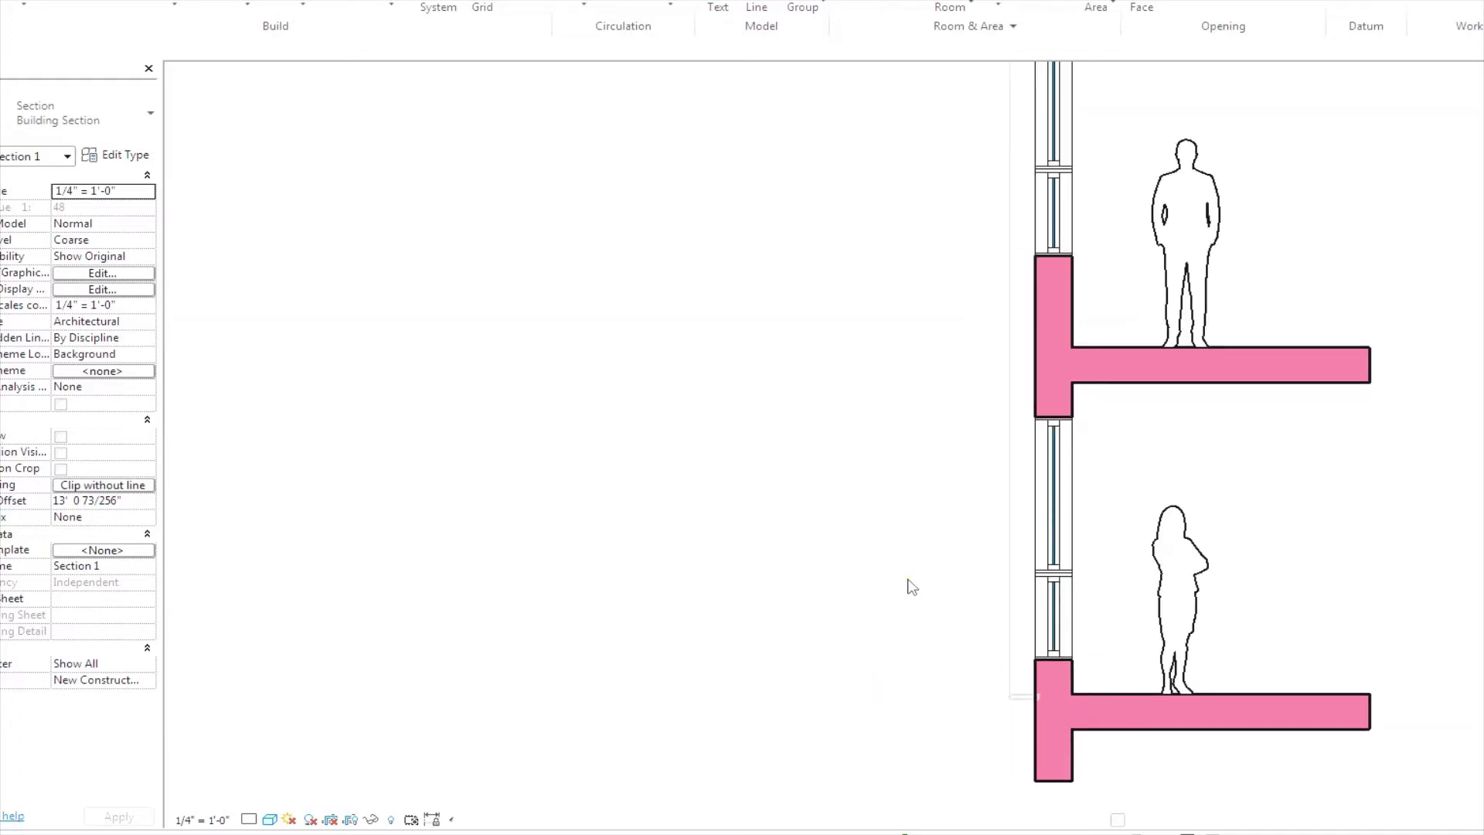
scroll(905, 671, "up", 1)
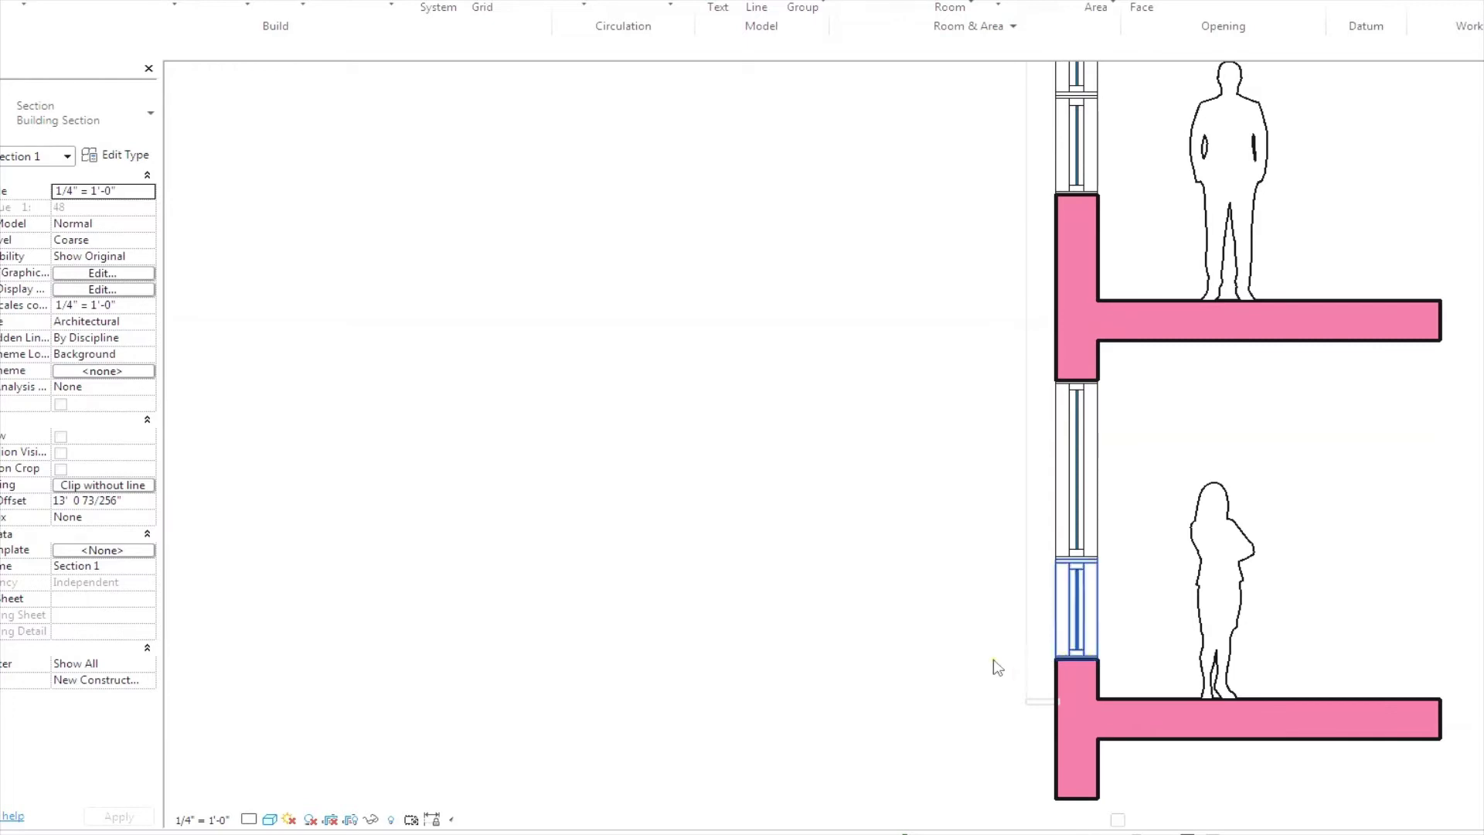
key("d")
key("l")
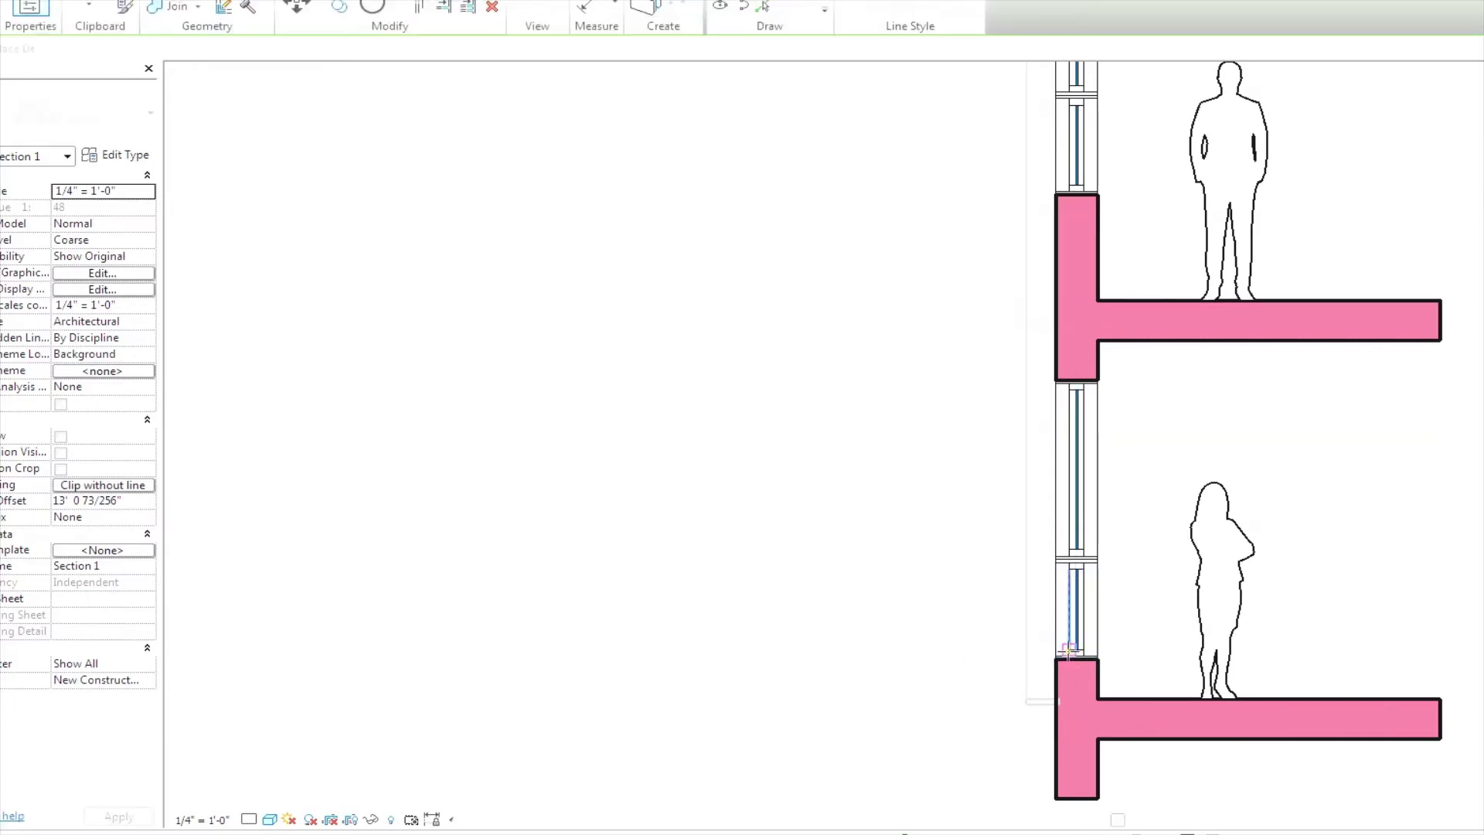
left_click(1059, 658)
left_click(376, 658)
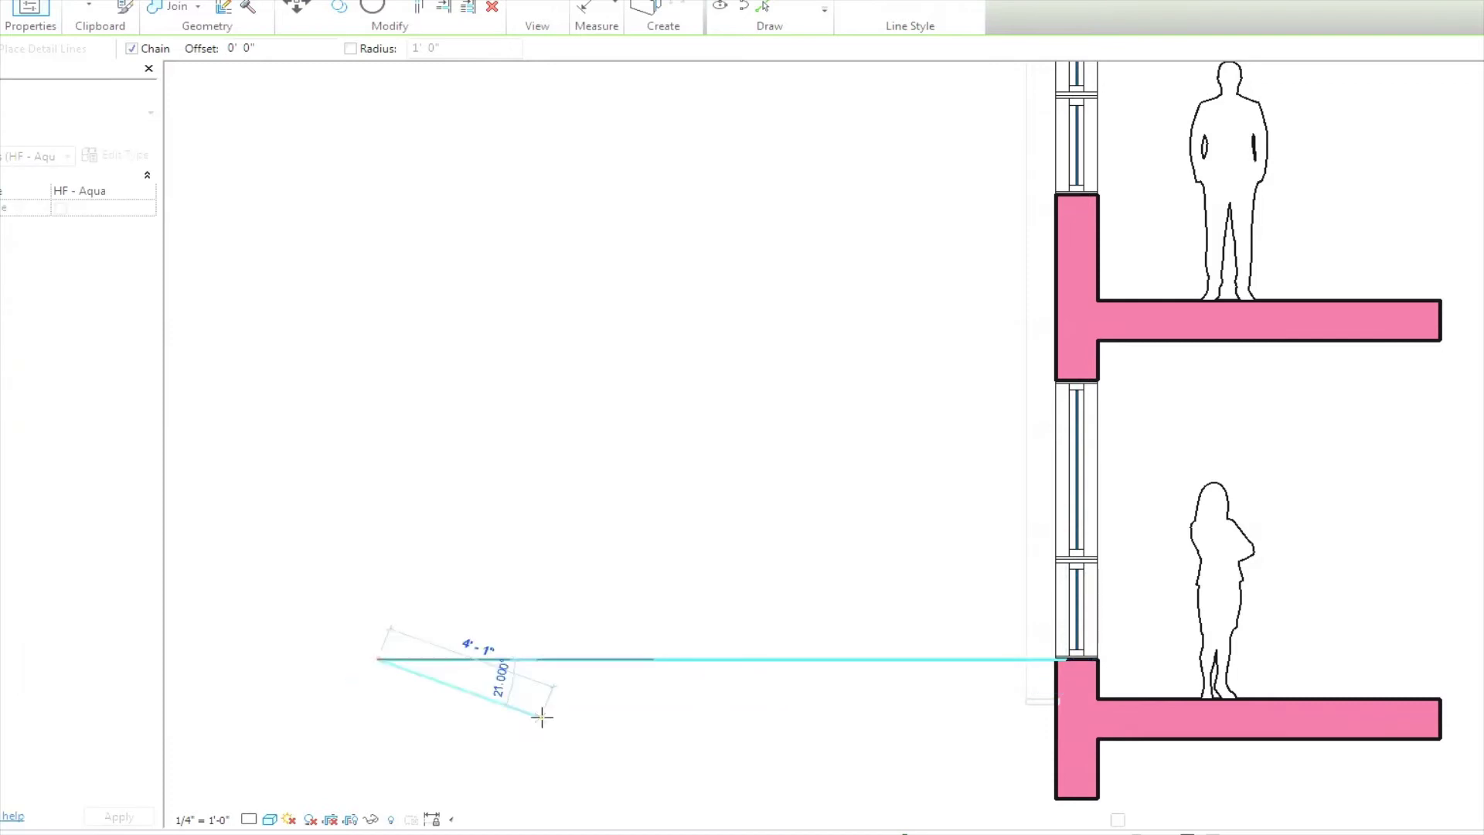
key("Escape")
key("Escape")
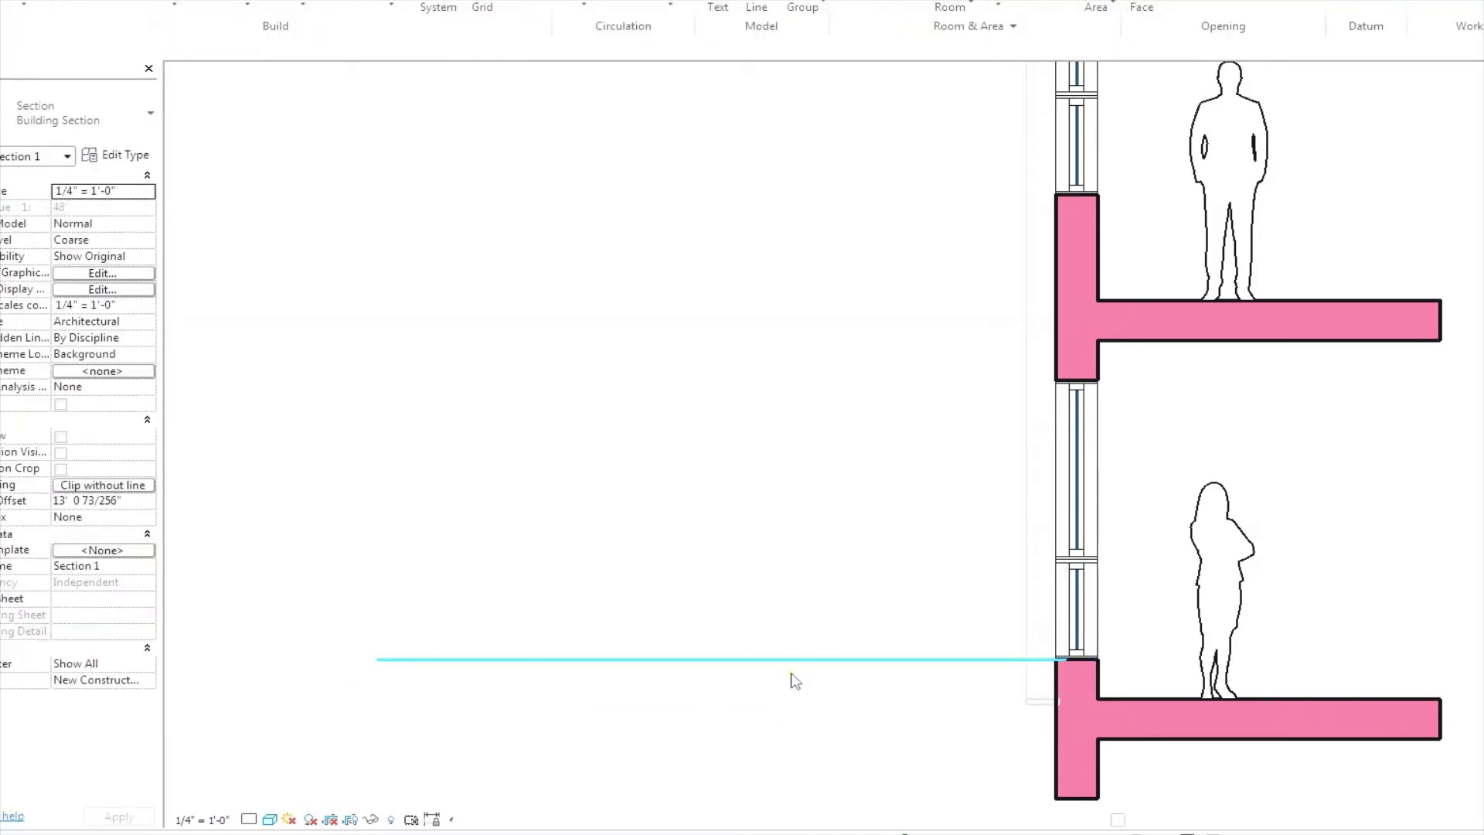
Draw a sloped HF - Melon sun line from the same slab corner up to the left.
key("d")
key("l")
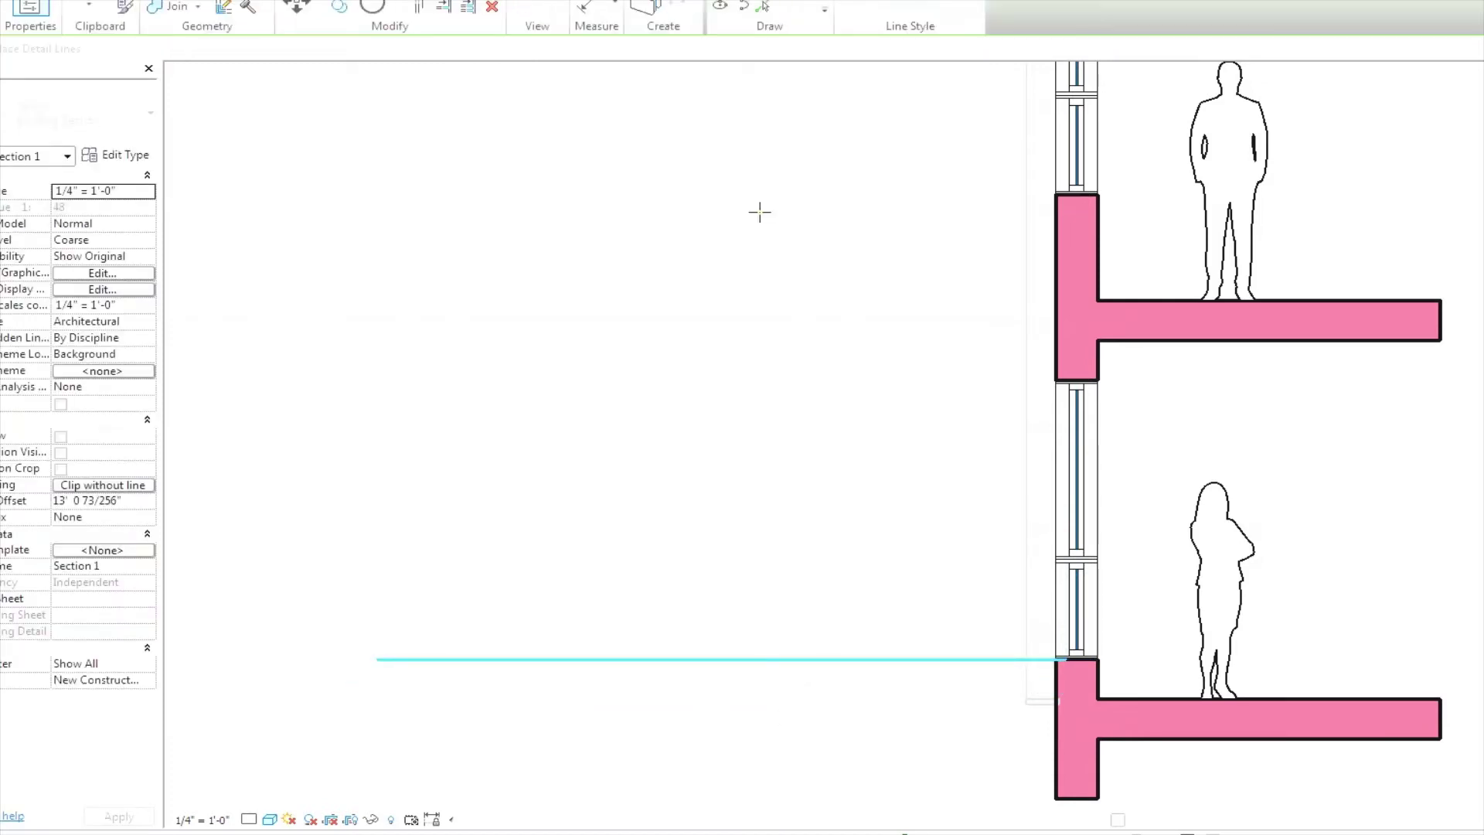
left_click(882, 4)
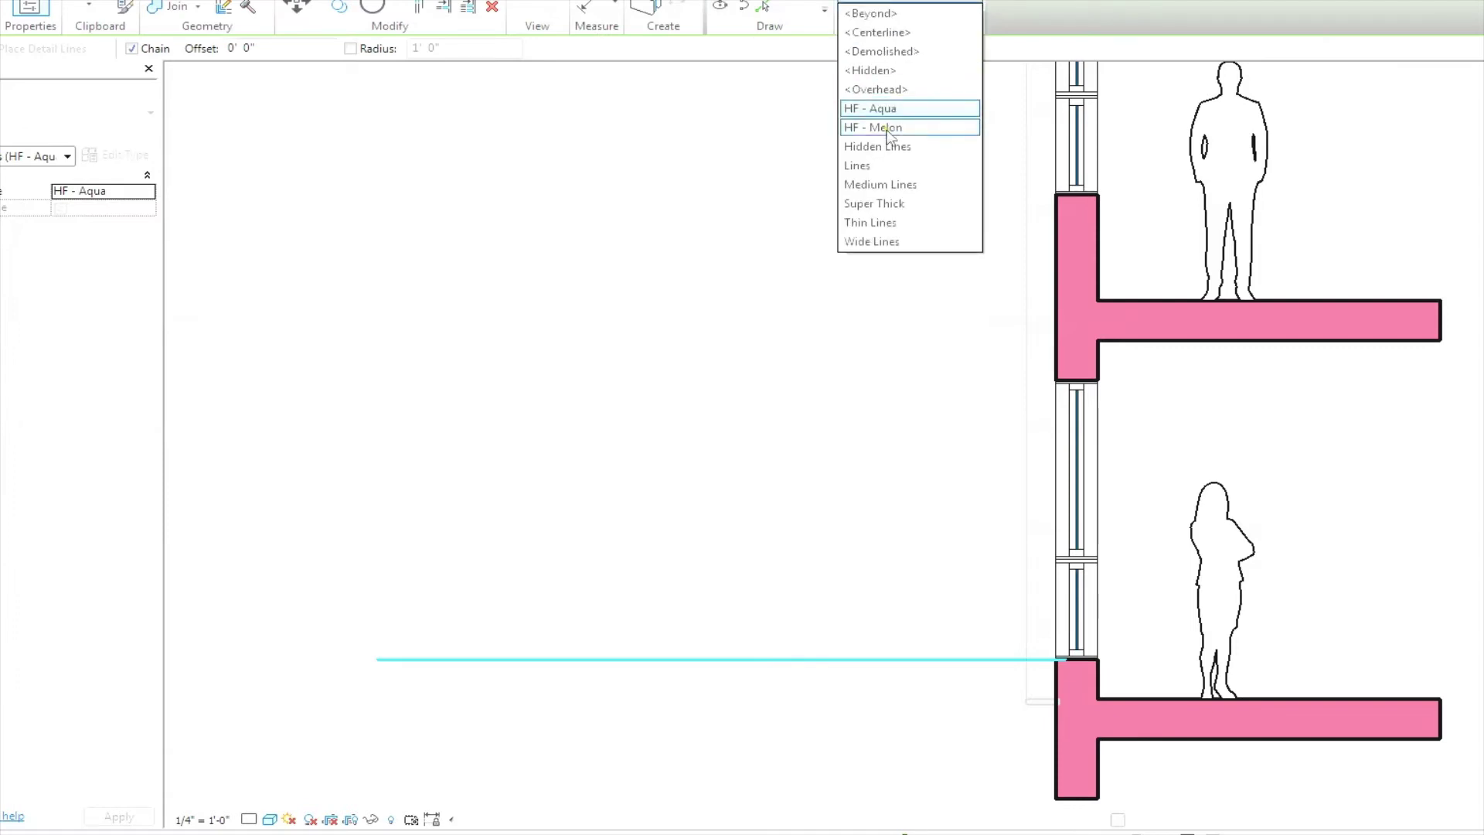
left_click(889, 127)
left_click(1059, 658)
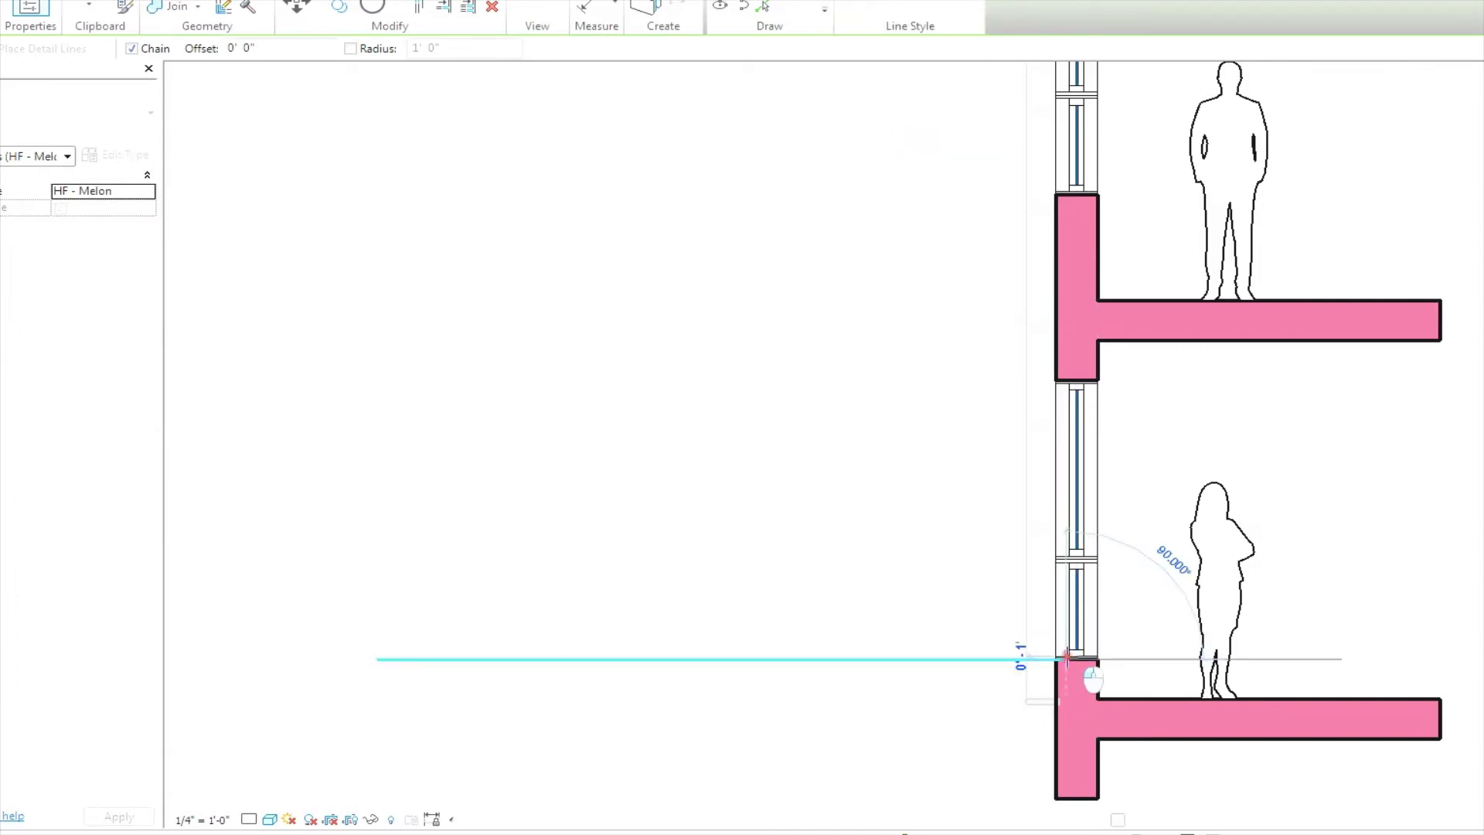
left_click(630, 176)
key("Escape")
key("Escape")
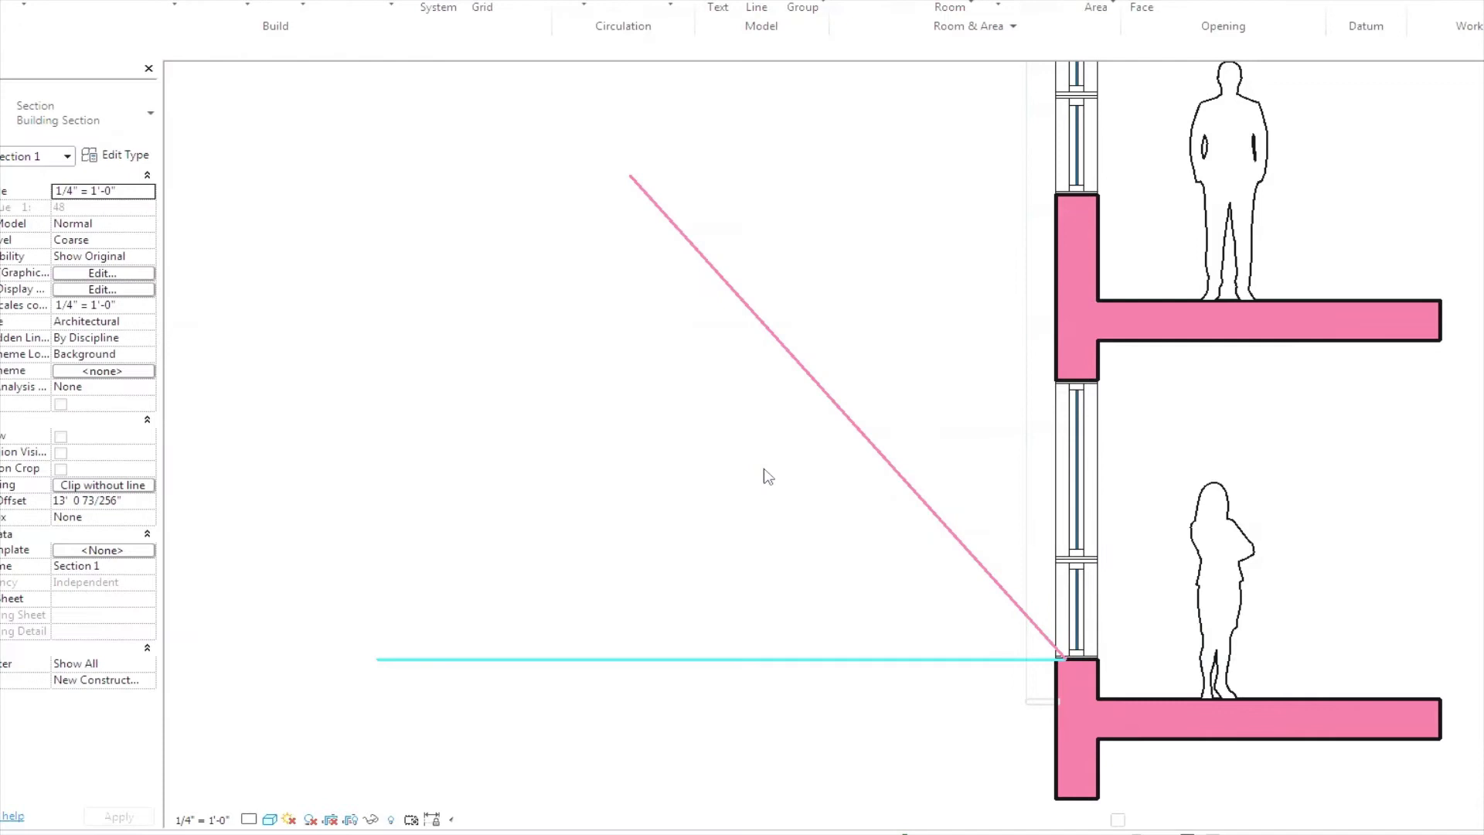
Add an angular dimension between the sloped sun line and the horizontal line.
key("d")
key("i")
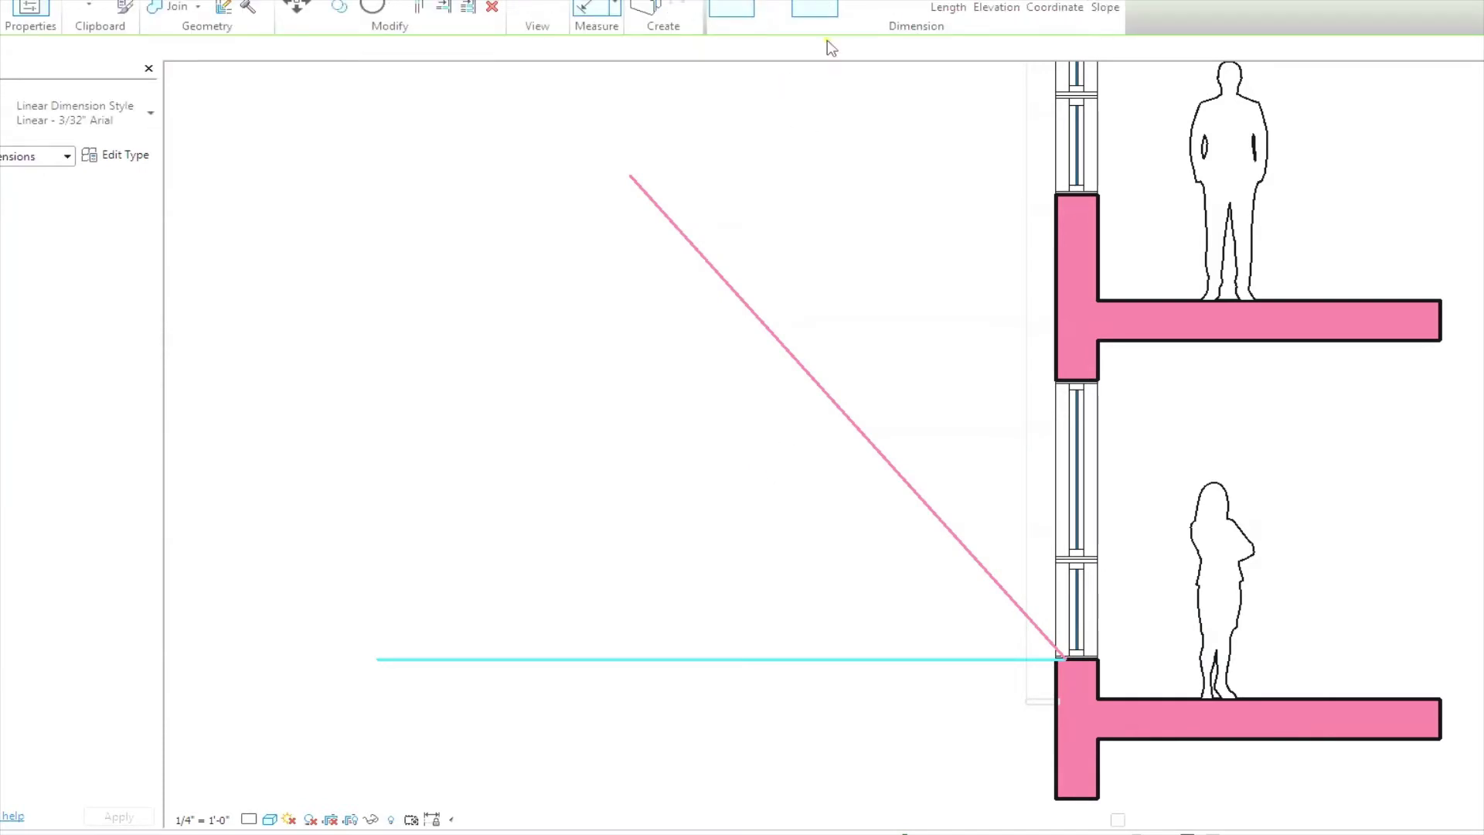
left_click(815, 10)
left_click(838, 408)
left_click(747, 660)
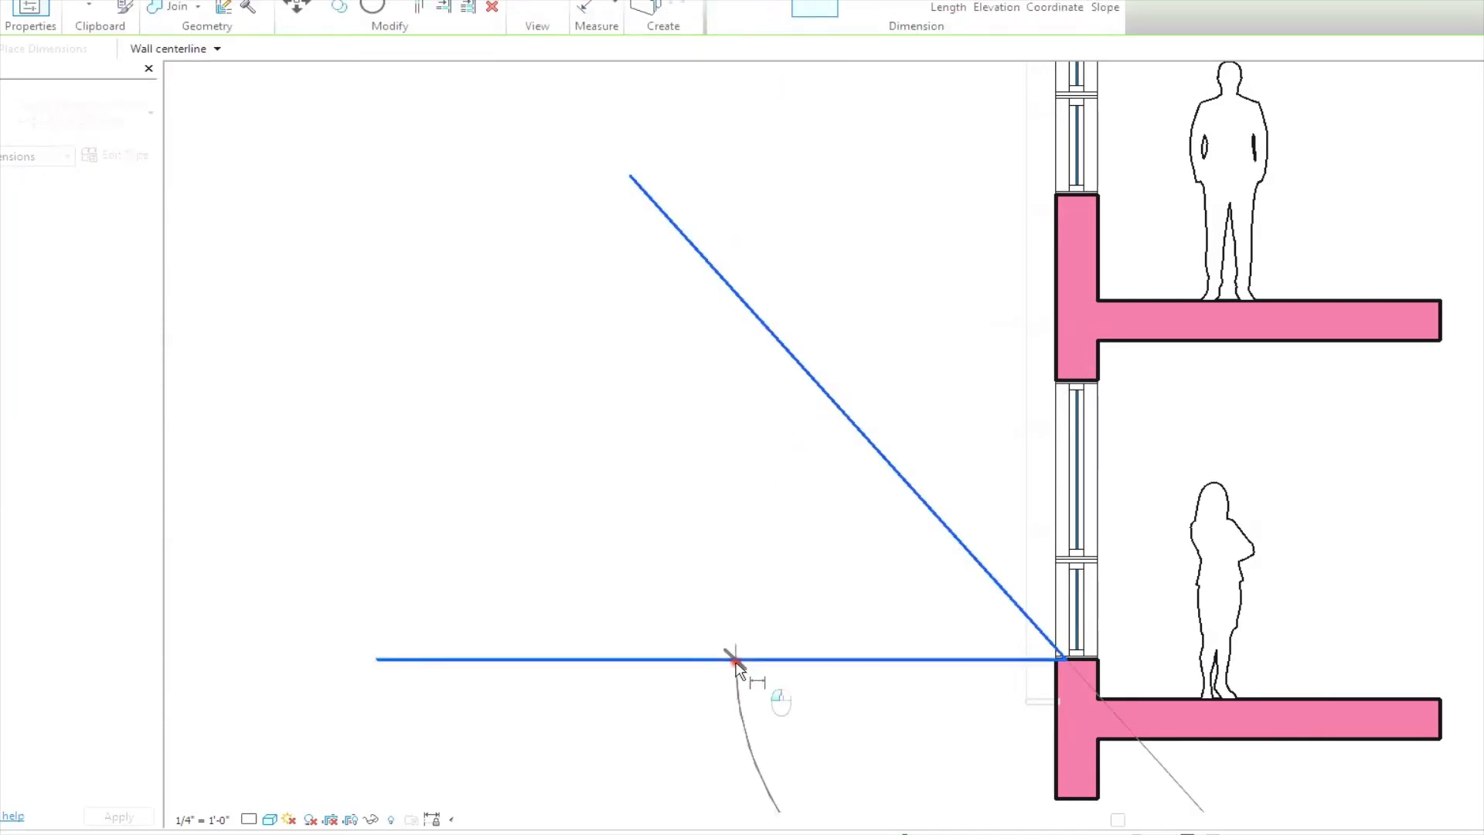
left_click(722, 570)
key("Escape")
key("Escape")
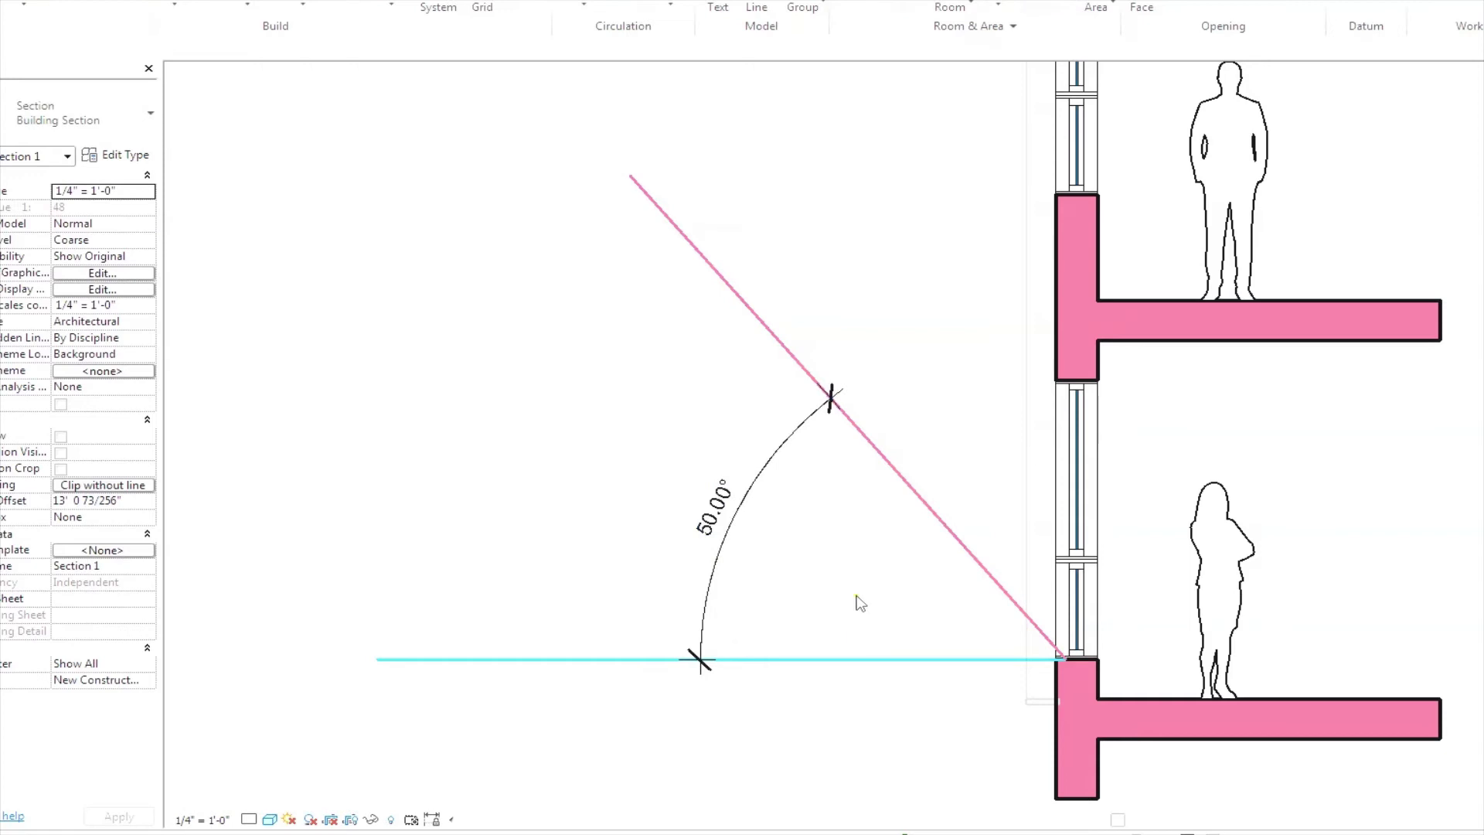
Edit the angle dimension so the sun line rises at 75°.
left_click(915, 499)
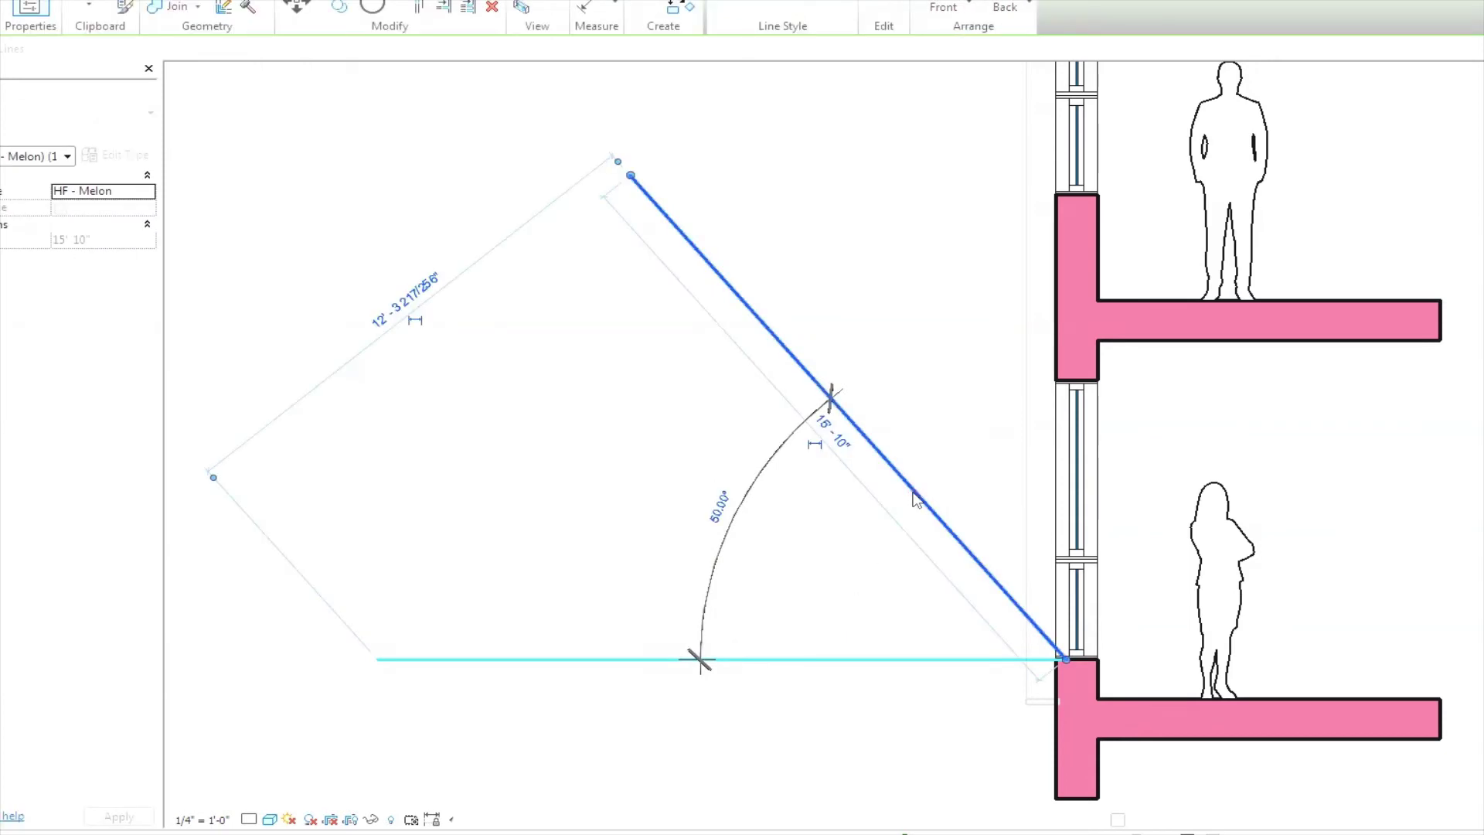
left_click(723, 508)
type("75")
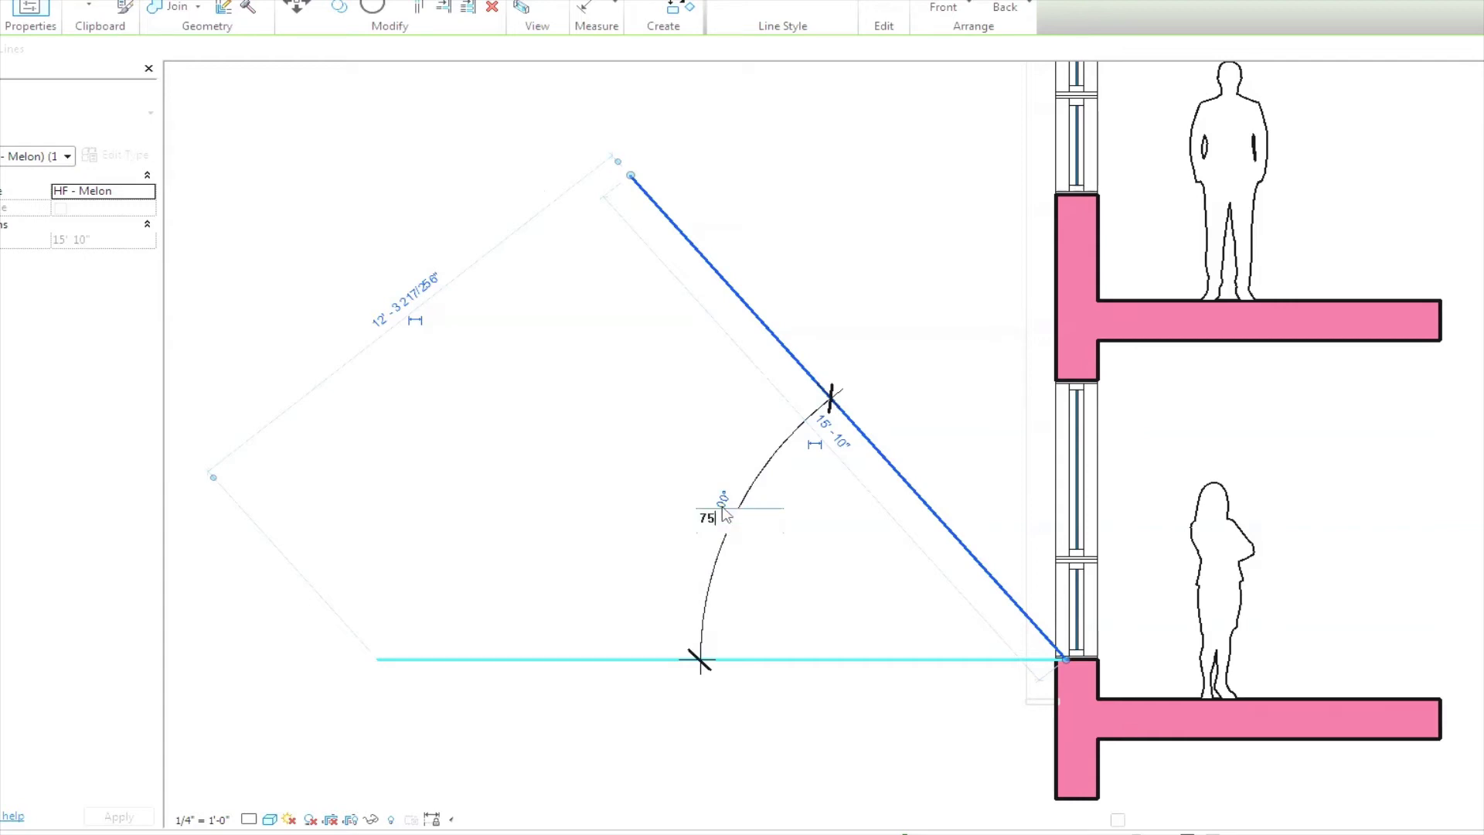
key("Return")
key("Escape")
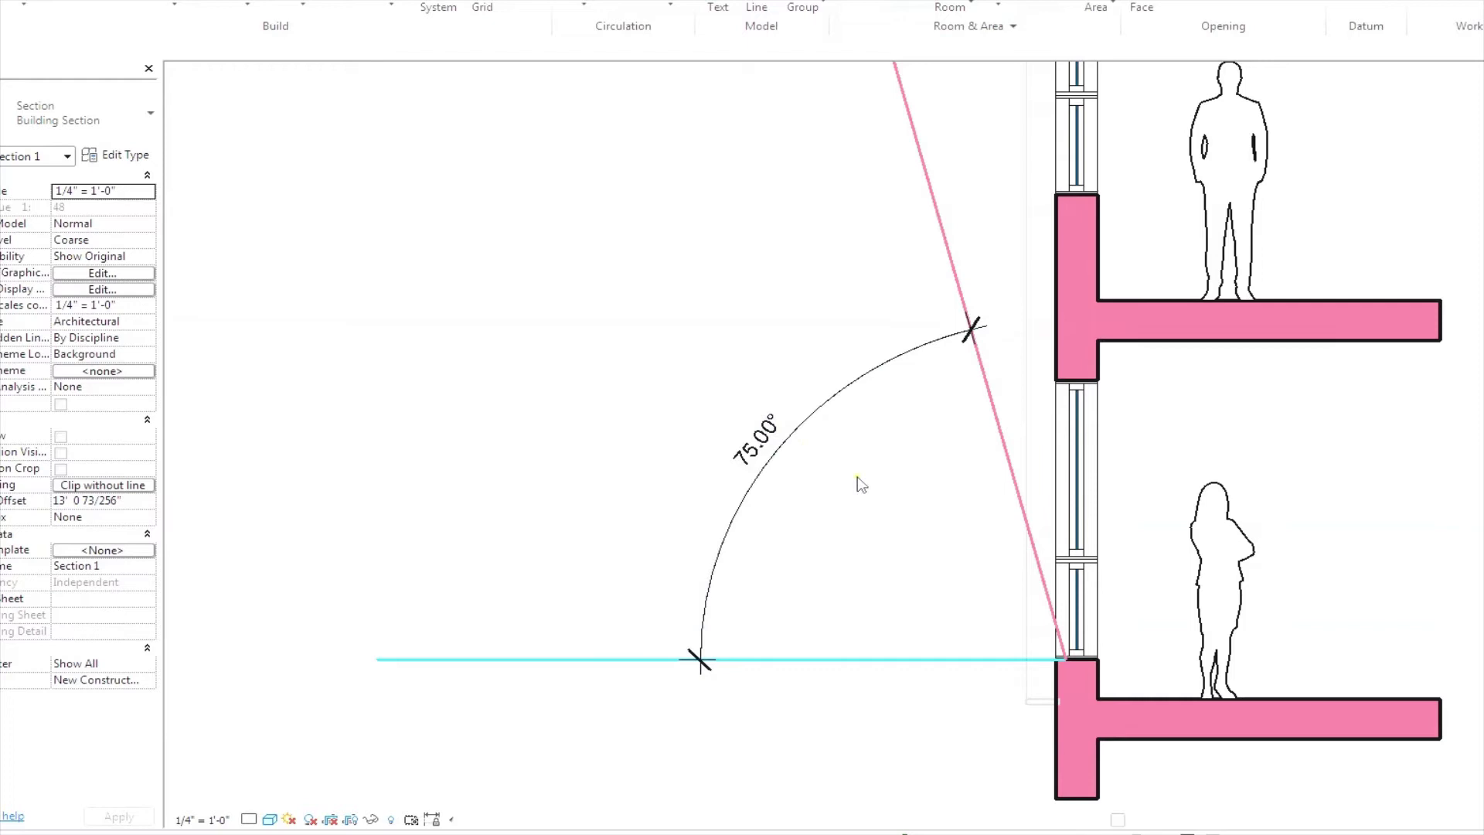
Draw a 1'-7 85/128" horizontal detail line from the upper slab's outer corner to the 75° sun line.
scroll(881, 494, "down", 3)
scroll(874, 302, "up", 2)
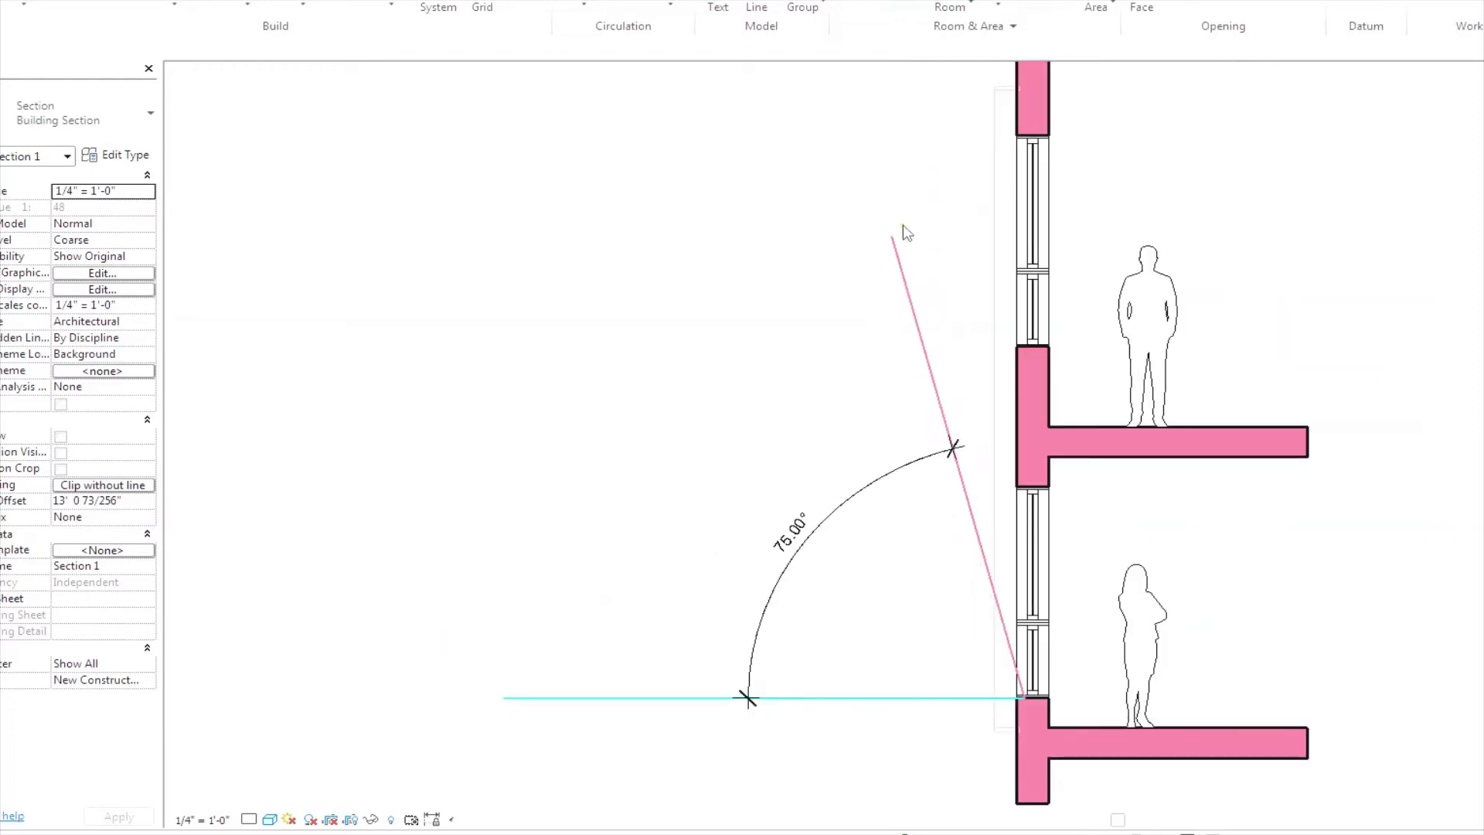
scroll(1001, 696, "up", 2)
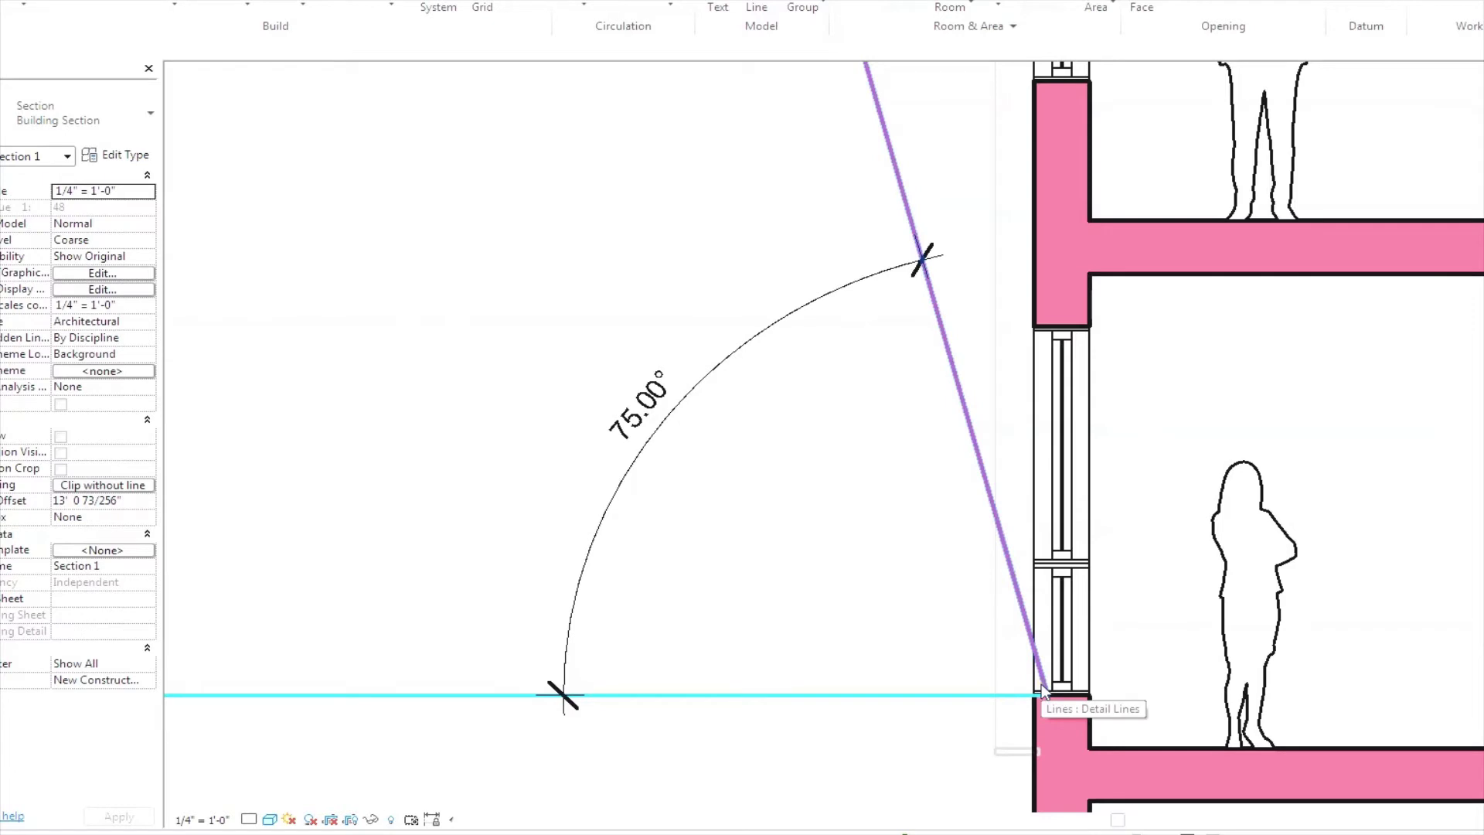
scroll(1040, 696, "up", 1)
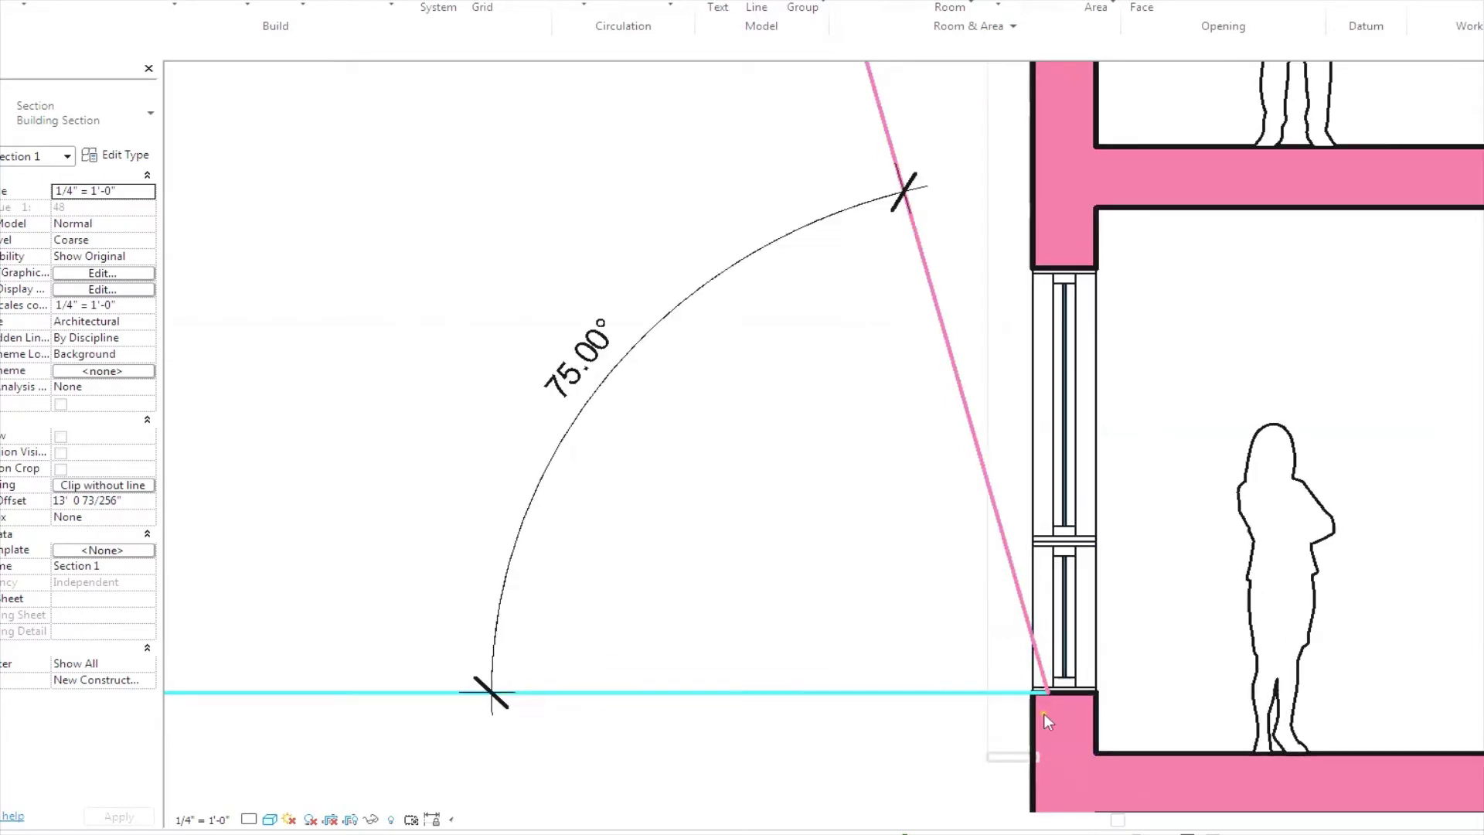
scroll(1044, 713, "up", 2)
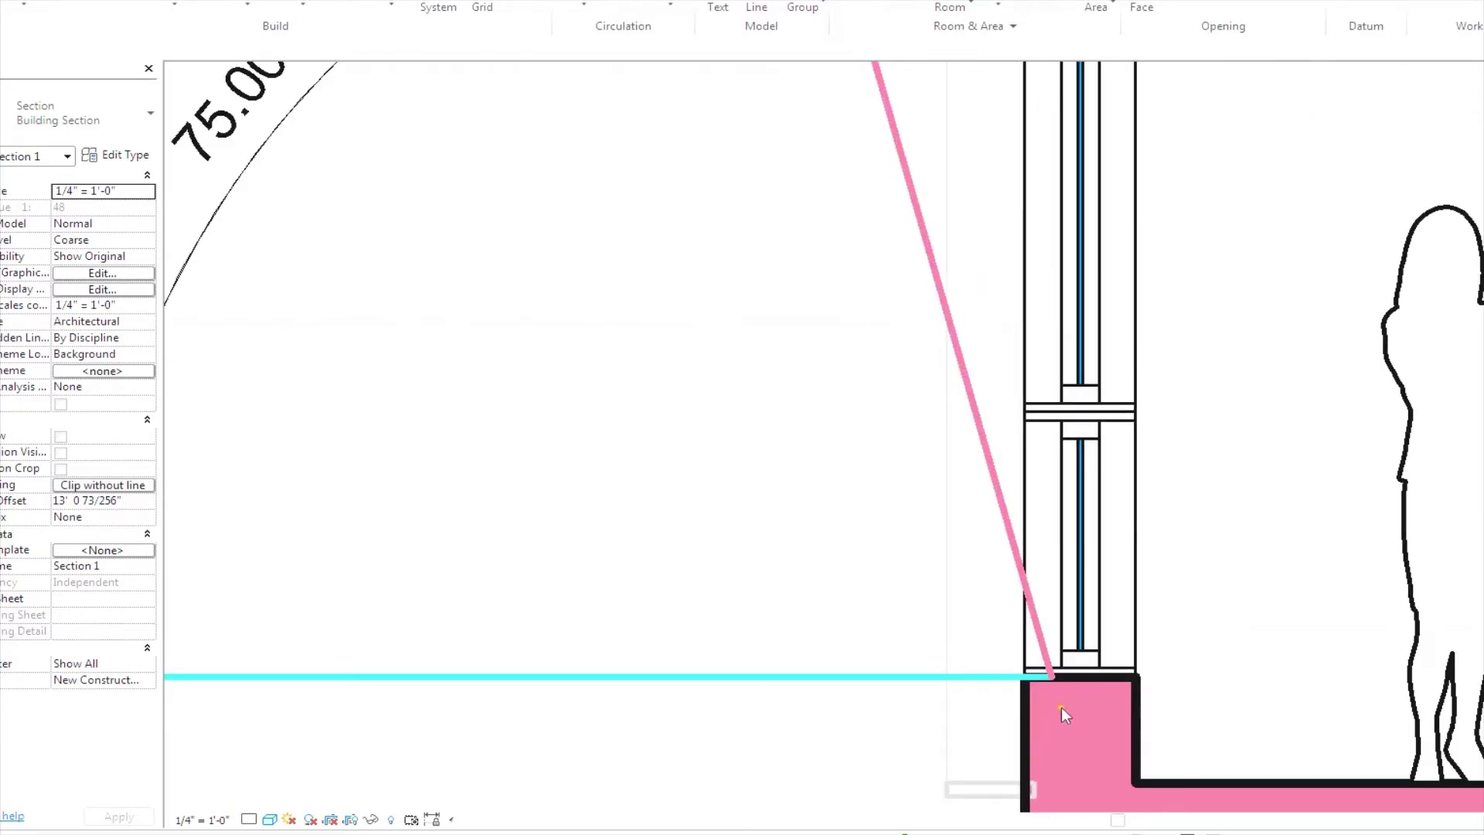
scroll(1060, 707, "down", 2)
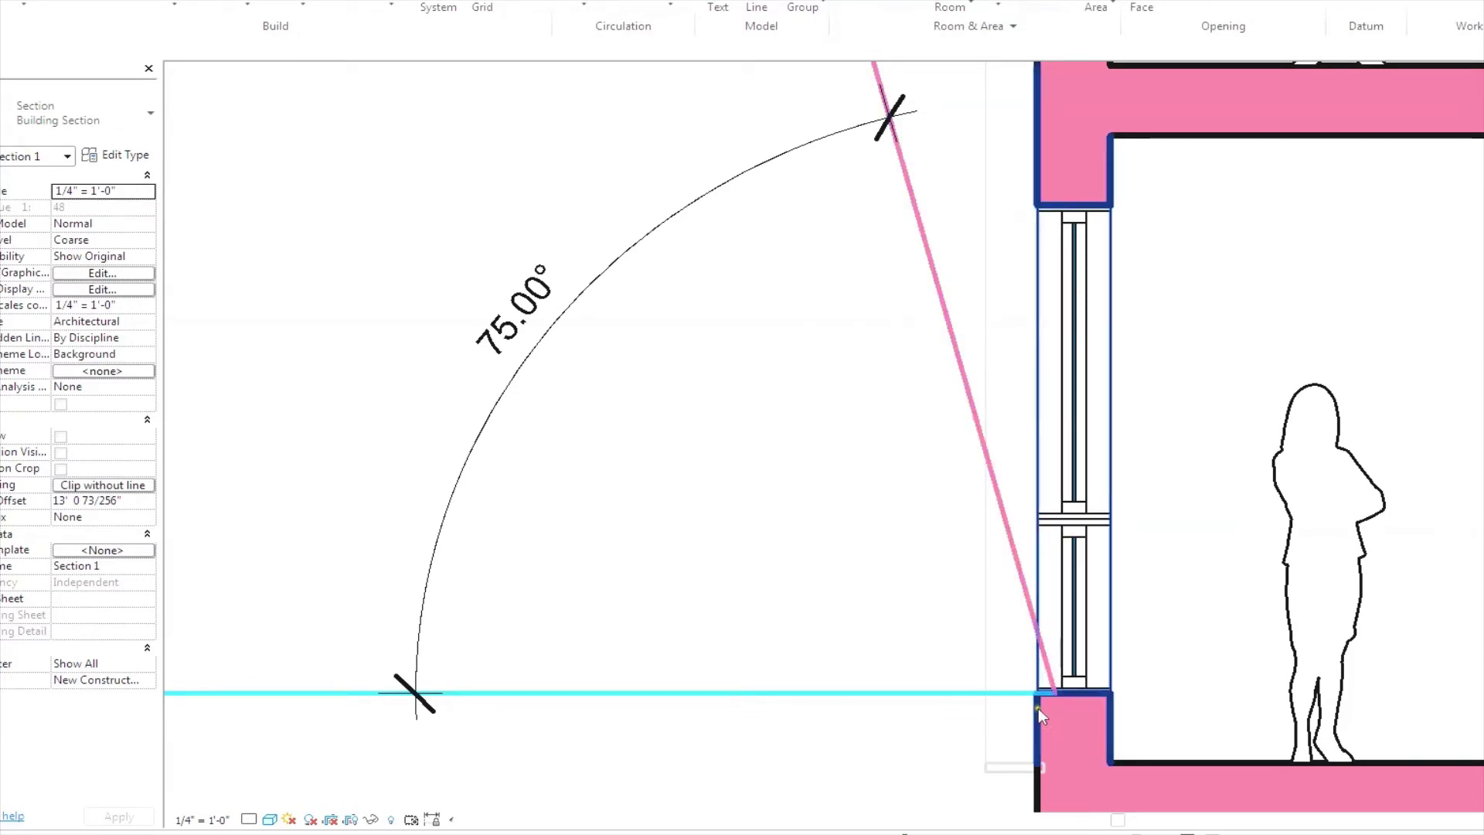
scroll(1040, 710, "down", 2)
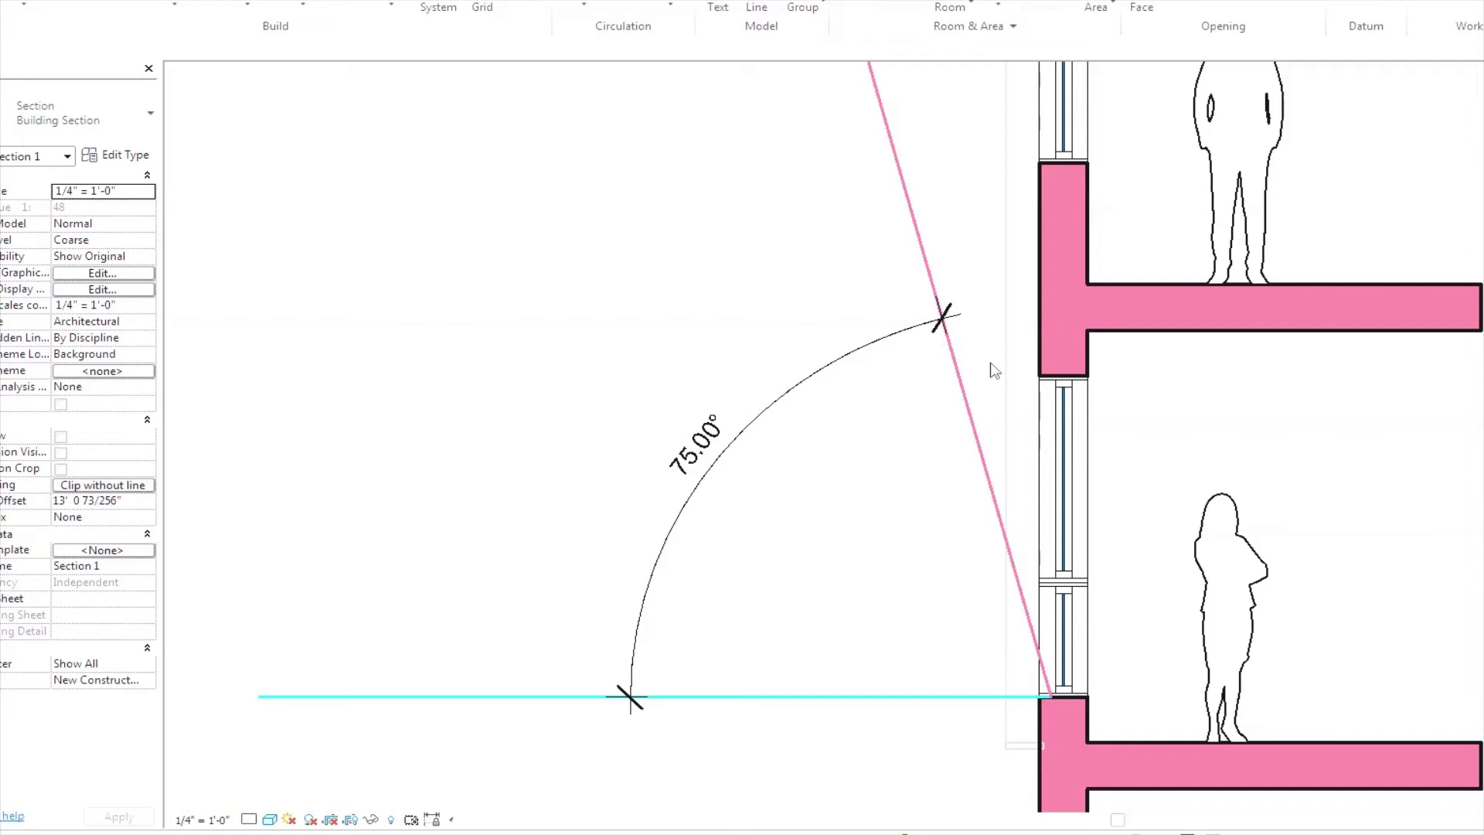
key("d")
key("l")
scroll(991, 368, "up", 2)
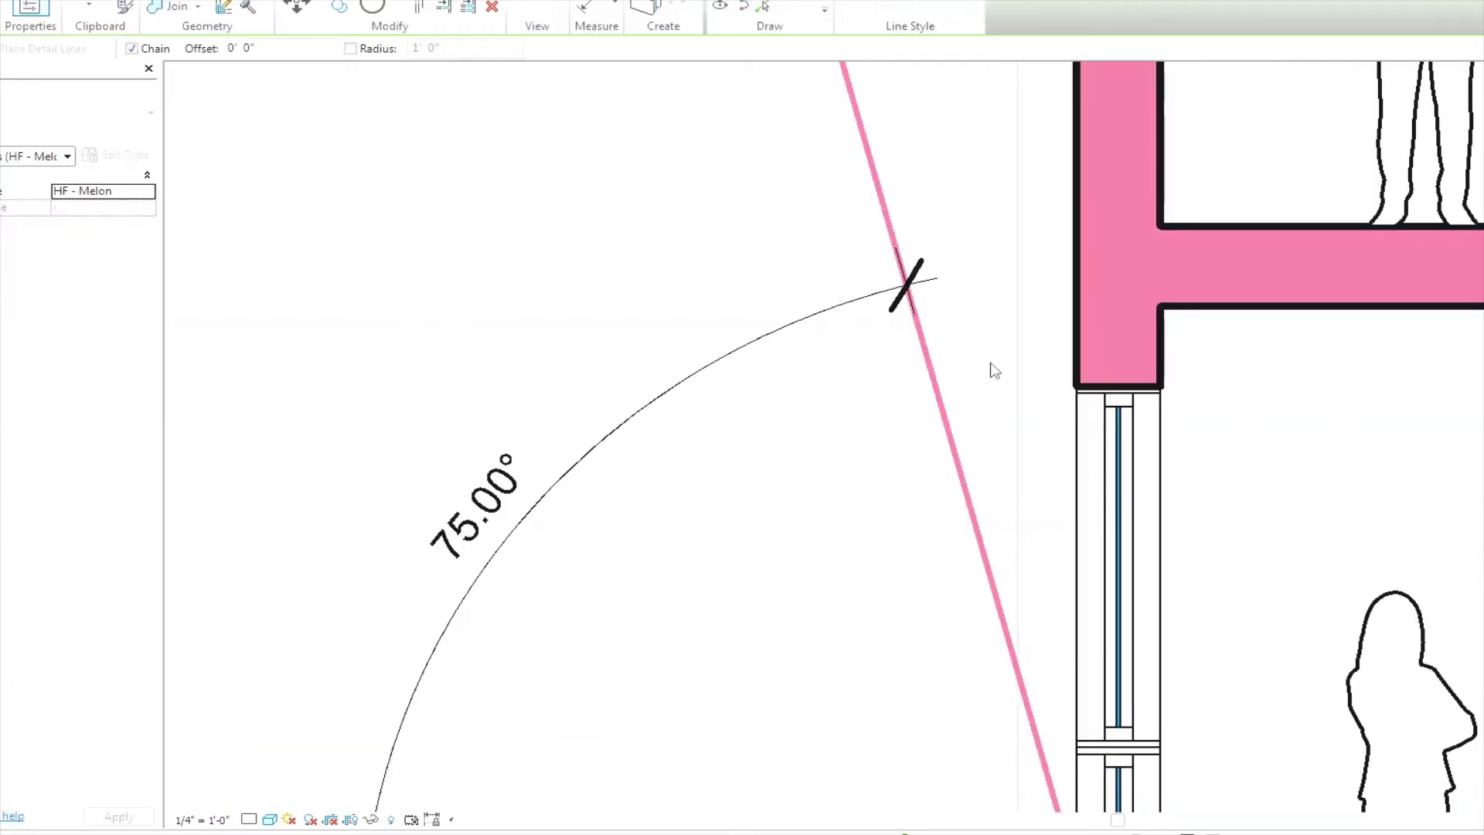
left_click(1077, 385)
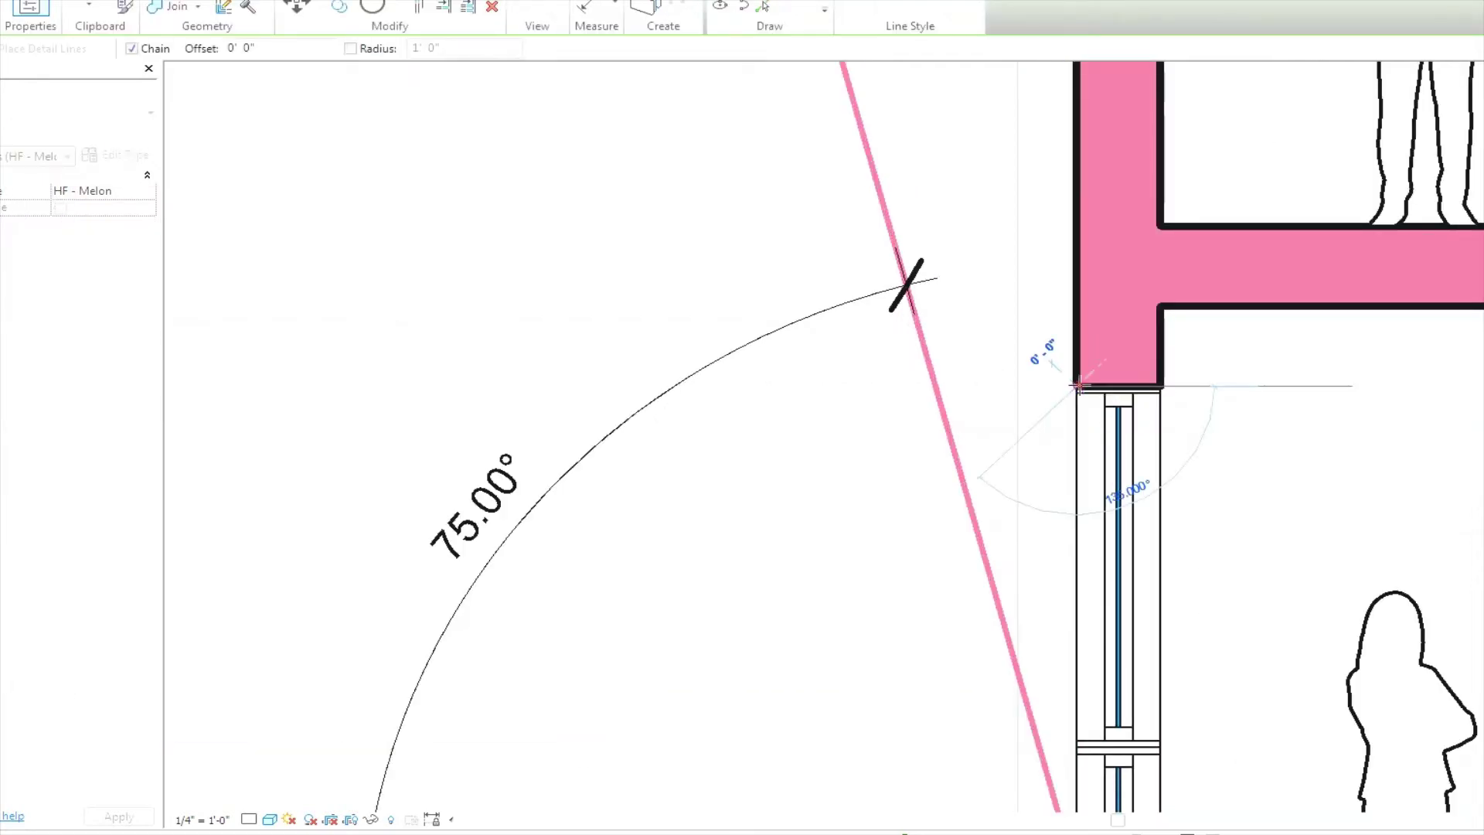
scroll(938, 388, "up", 1)
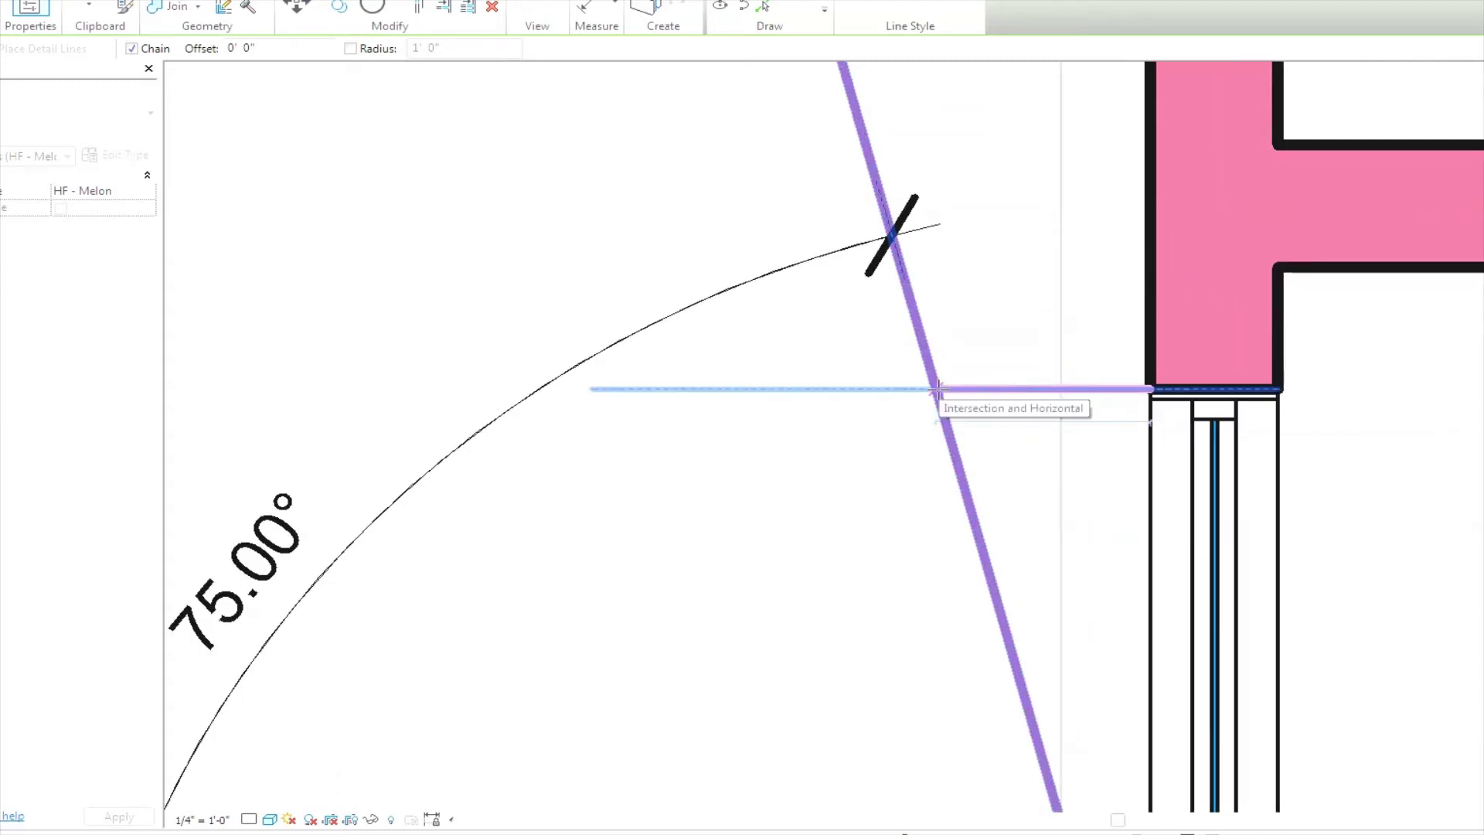
left_click(937, 389)
key("Escape")
key("Escape")
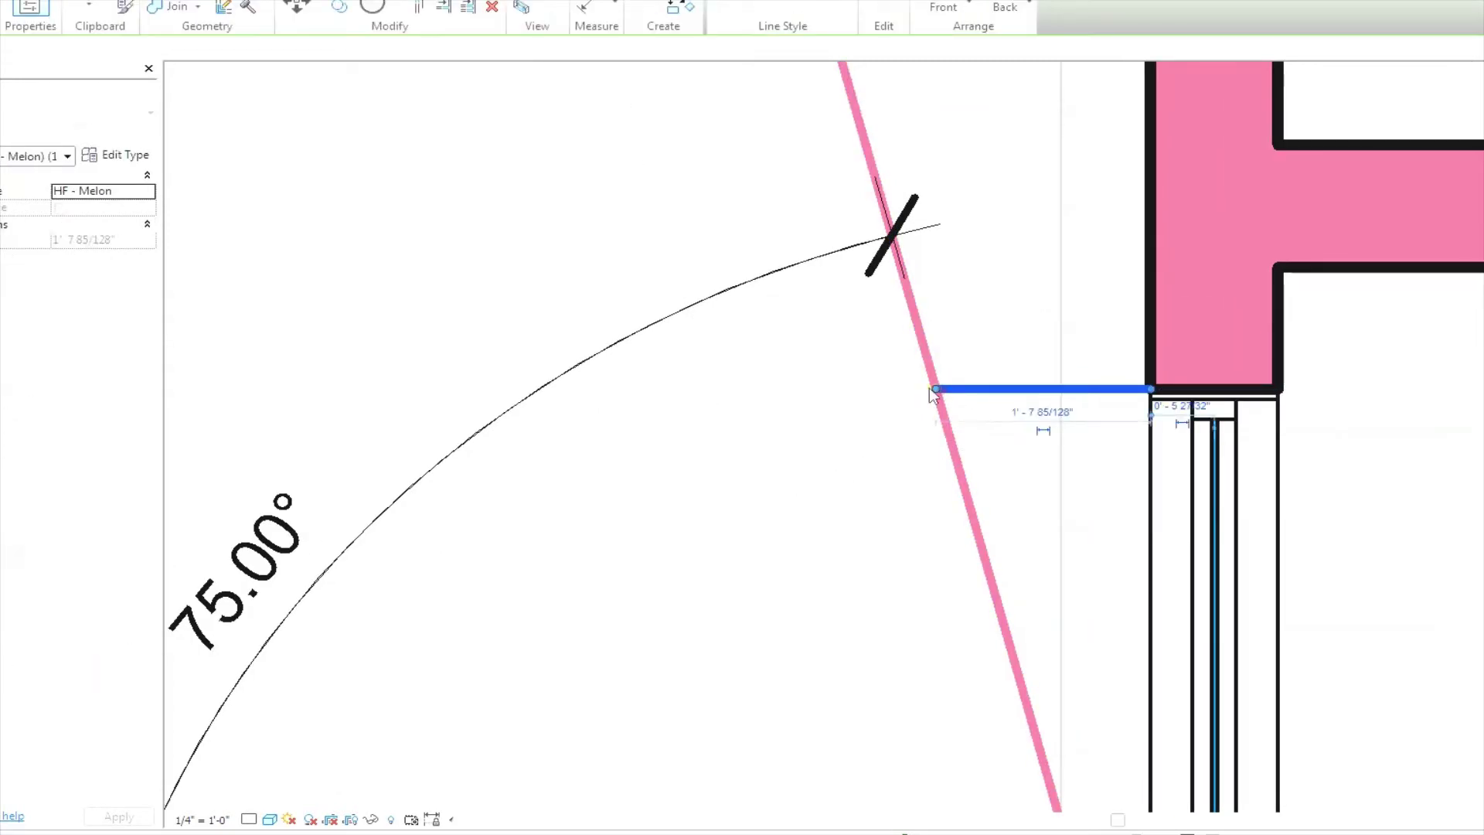
left_click(895, 451)
Switch to the Level 1 floor plan view.
scroll(894, 452, "down", 2)
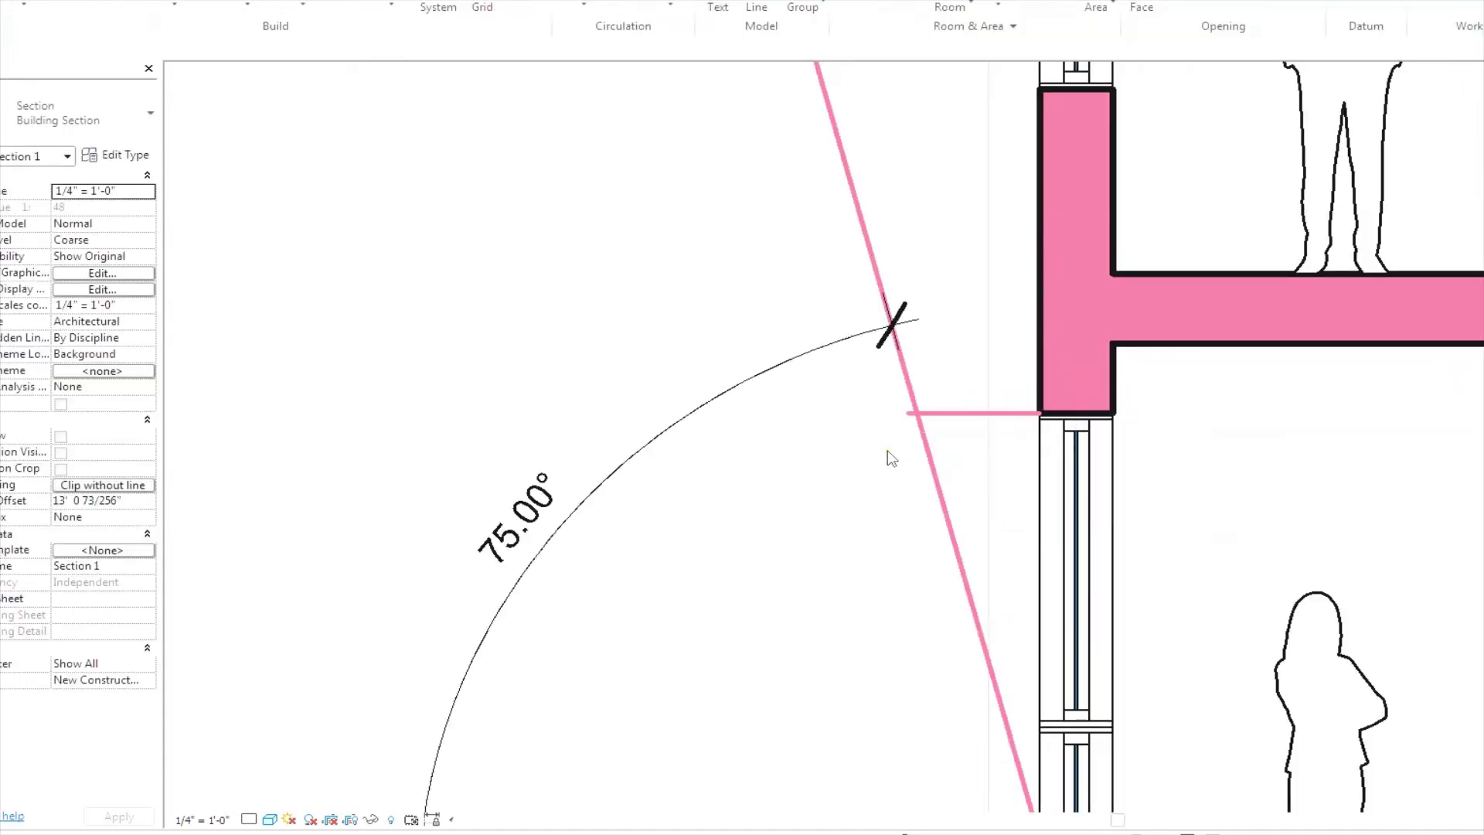
scroll(889, 452, "down", 3)
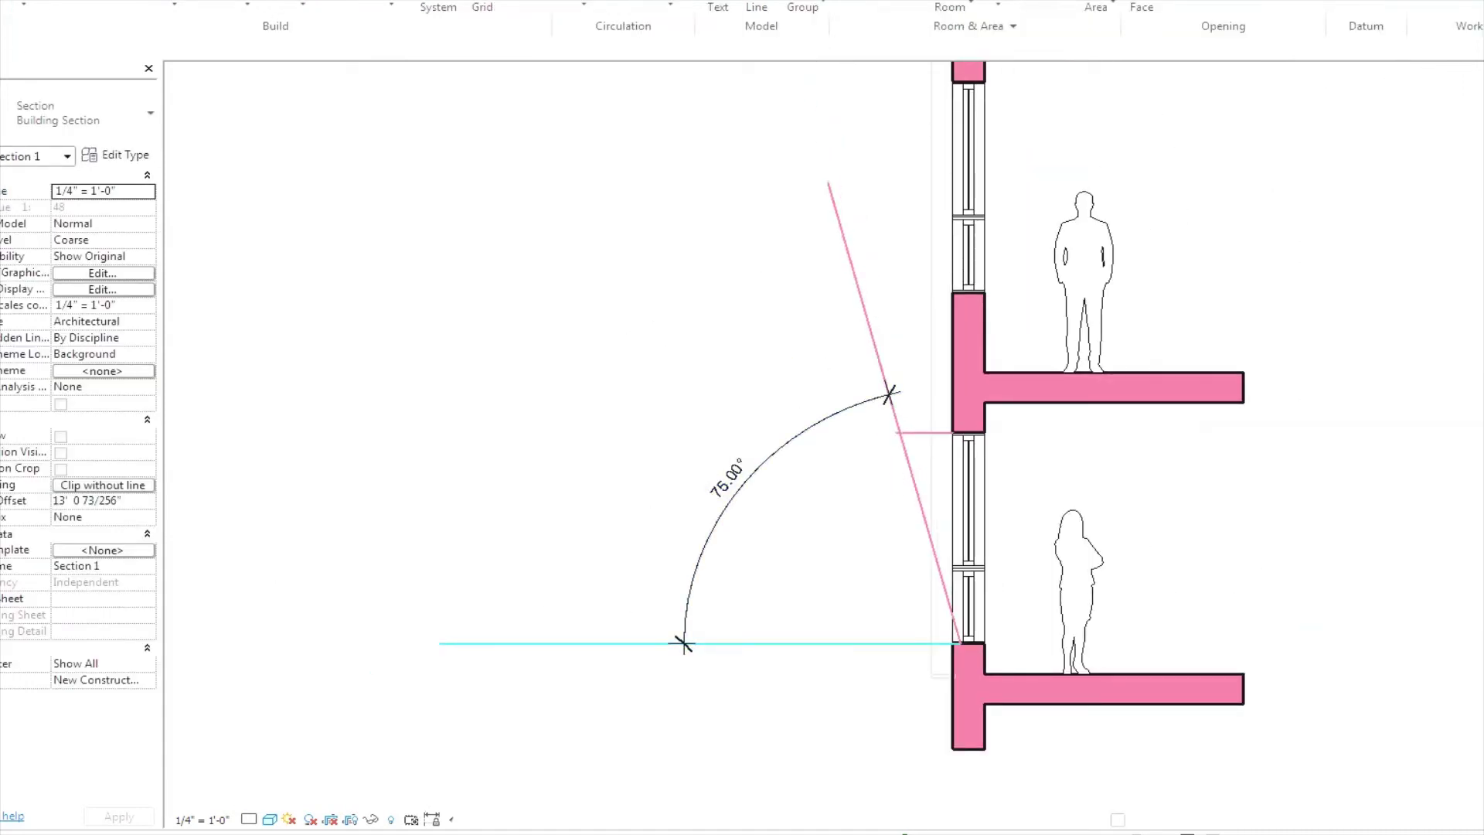
key("ctrl+Tab")
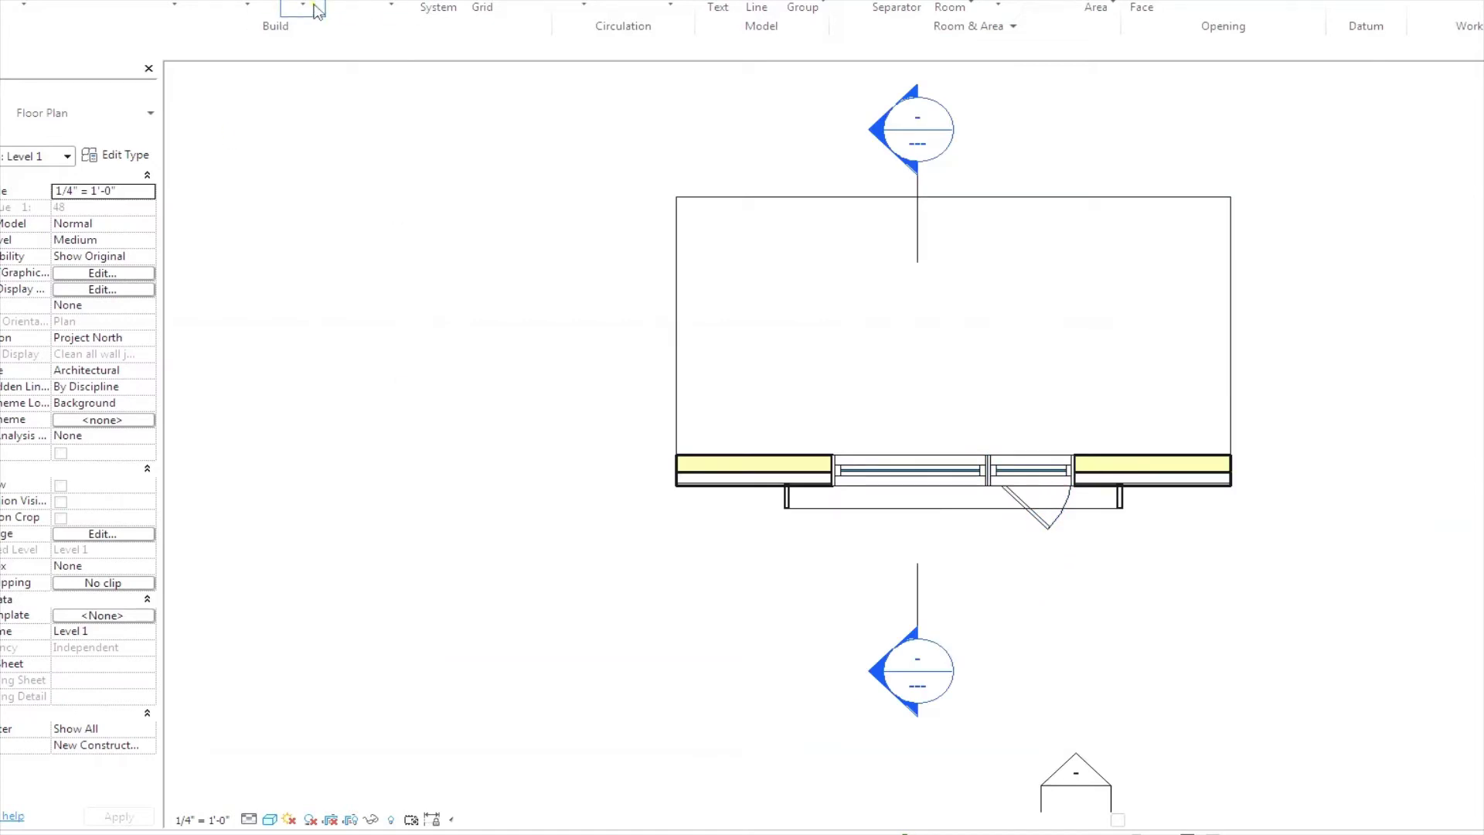
Sketch a rectangular architectural floor boundary outside the window opening.
left_click(383, 7)
left_click(308, 29)
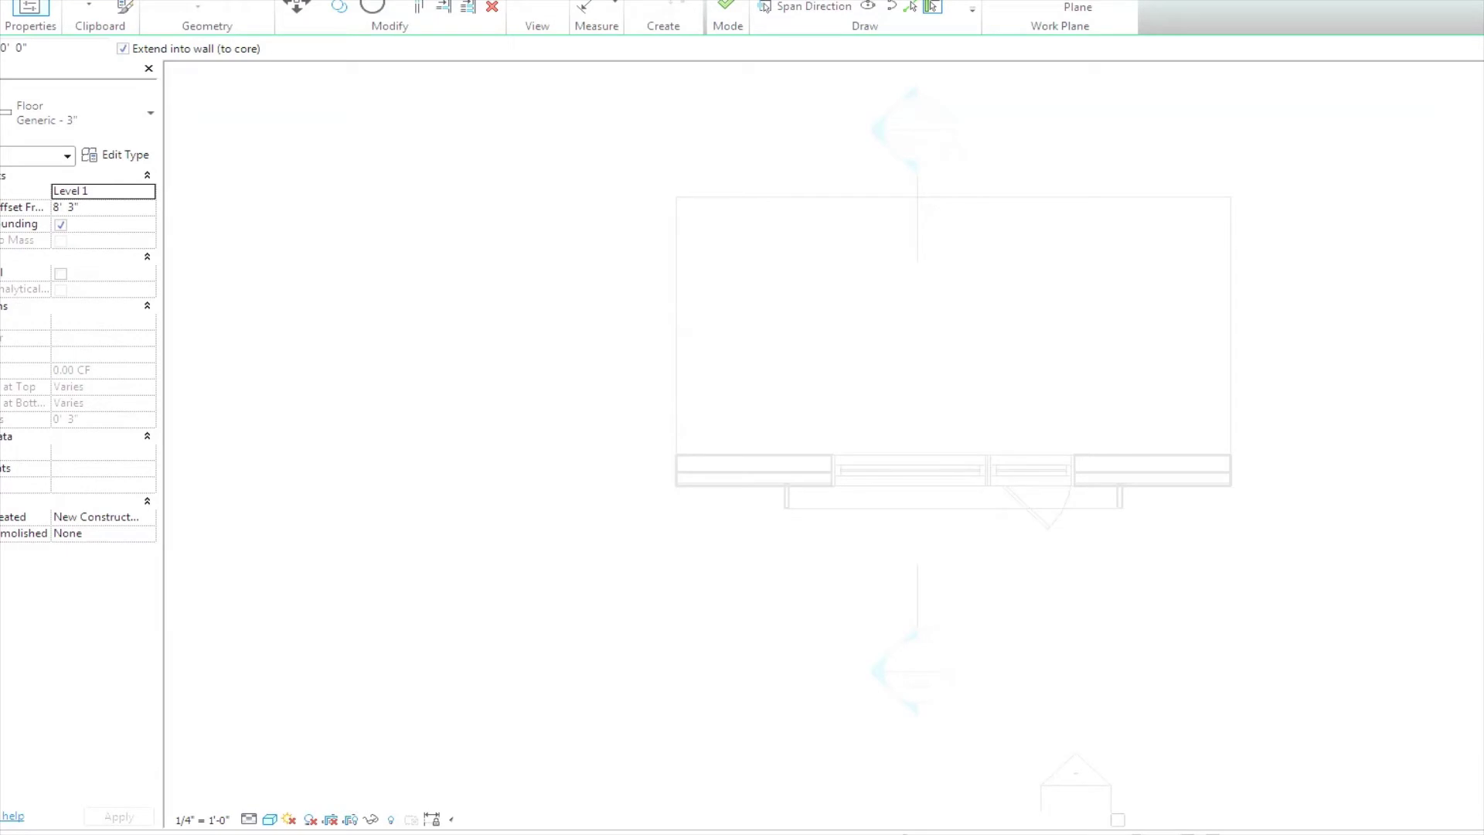
key("l")
key("i")
scroll(835, 483, "up", 5)
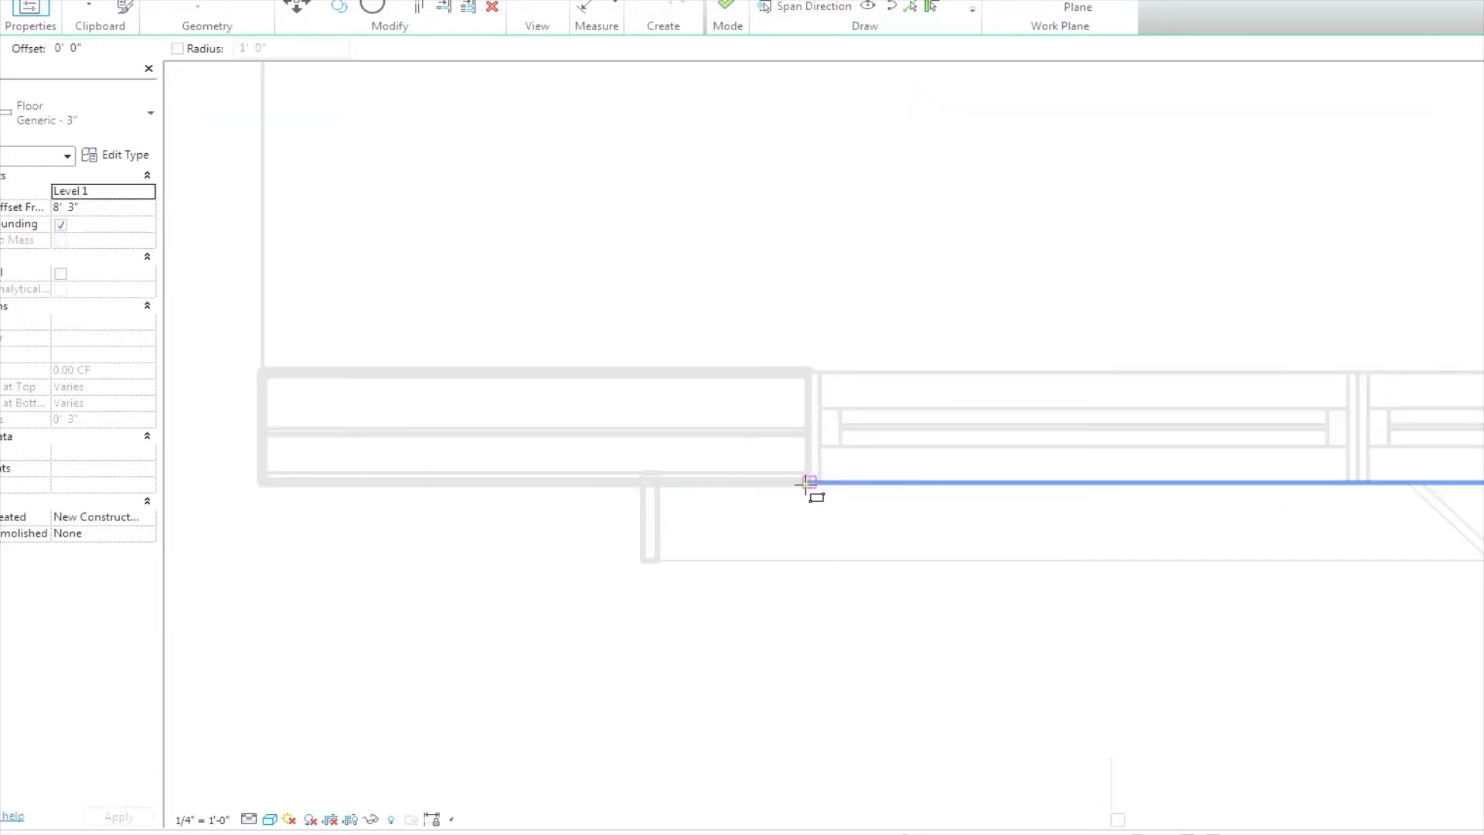
left_click(807, 484)
scroll(807, 483, "down", 2)
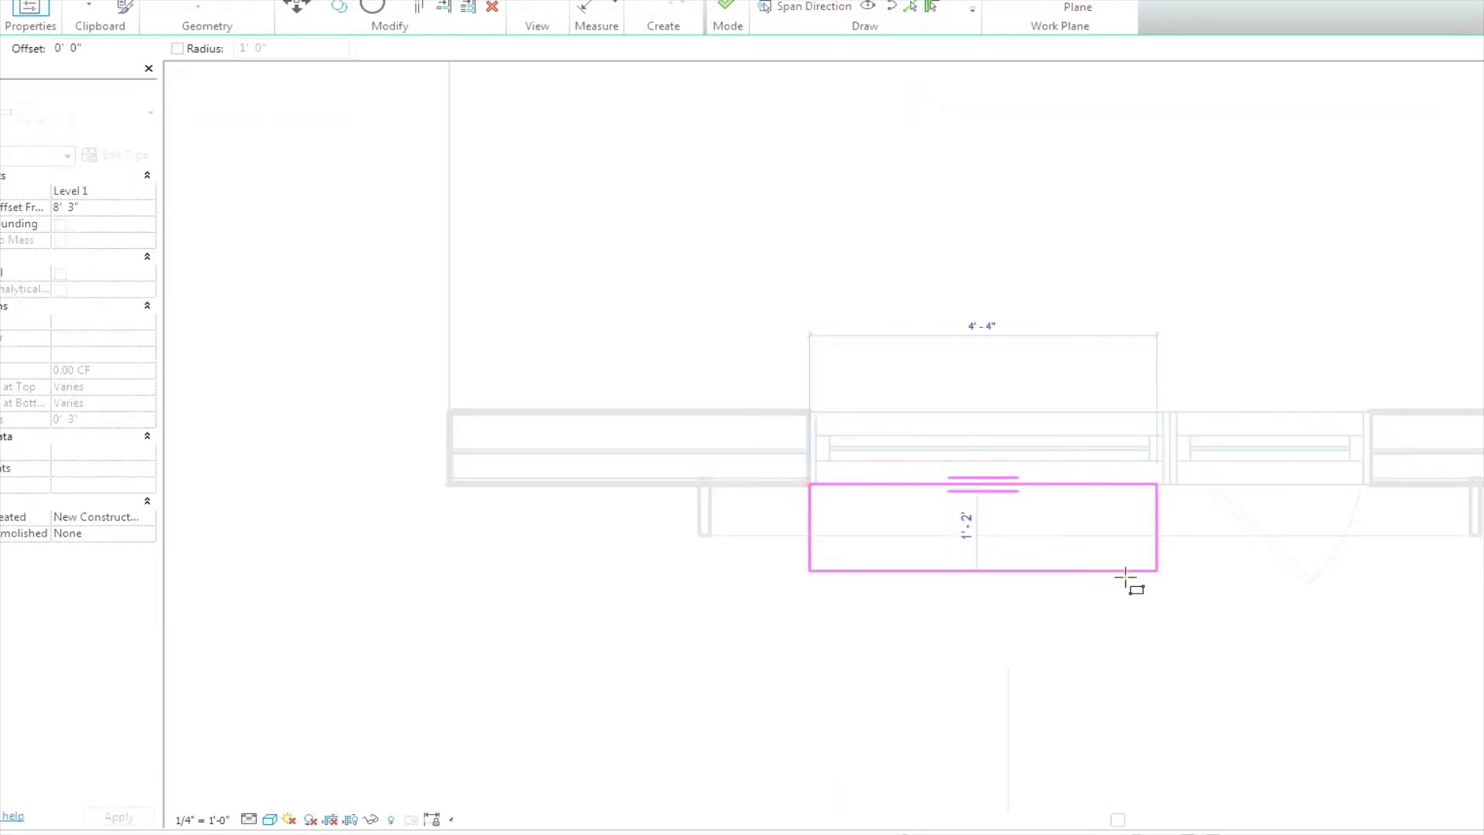
left_click(1370, 563)
key("Escape")
Set the slab depth to 1'-9" and finish the 7'-0" wide Generic 3" floor canopy.
left_click(941, 563)
left_click(770, 519)
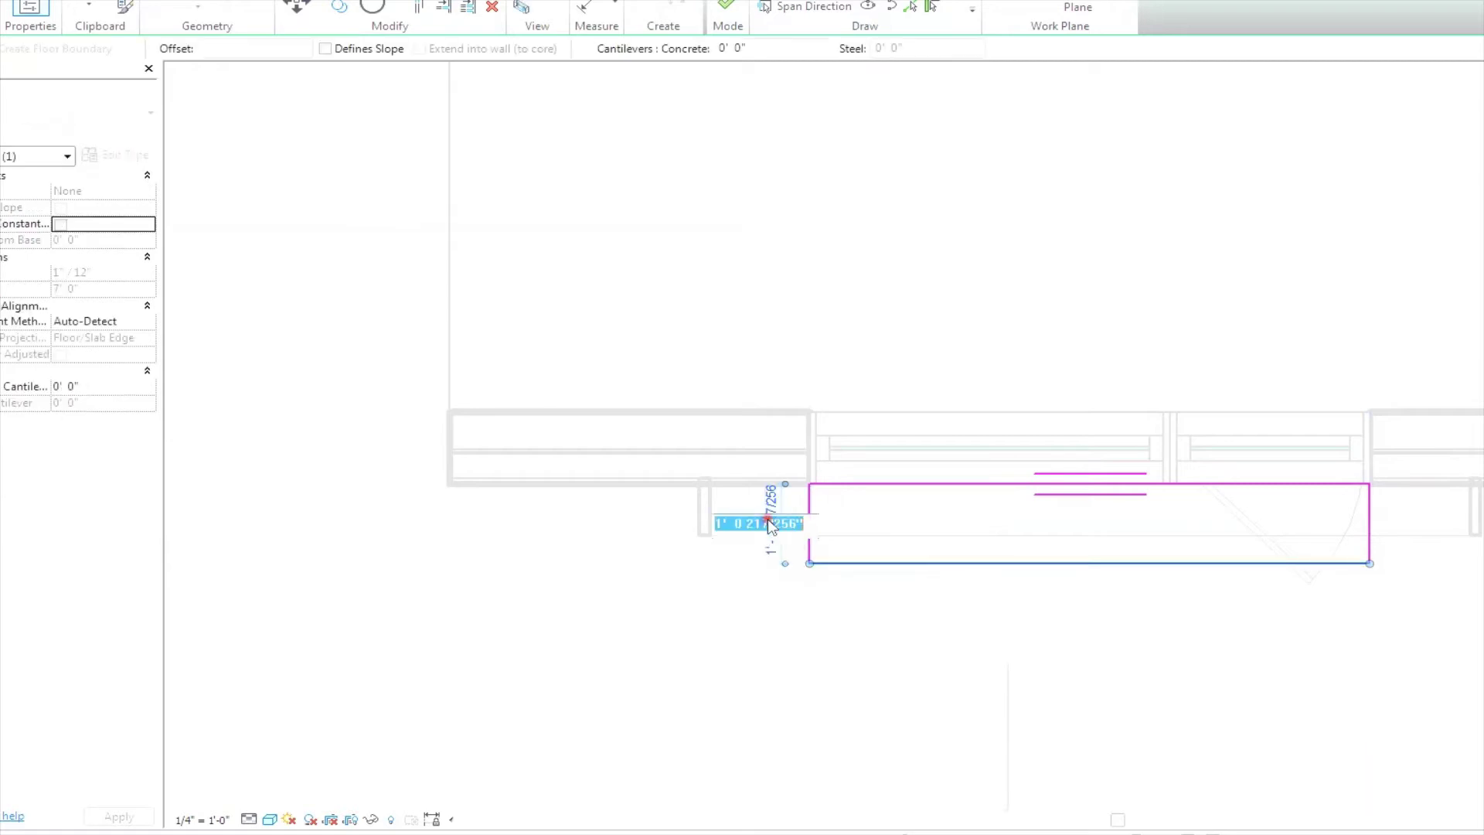
type("1 9")
key("Return")
key("Escape")
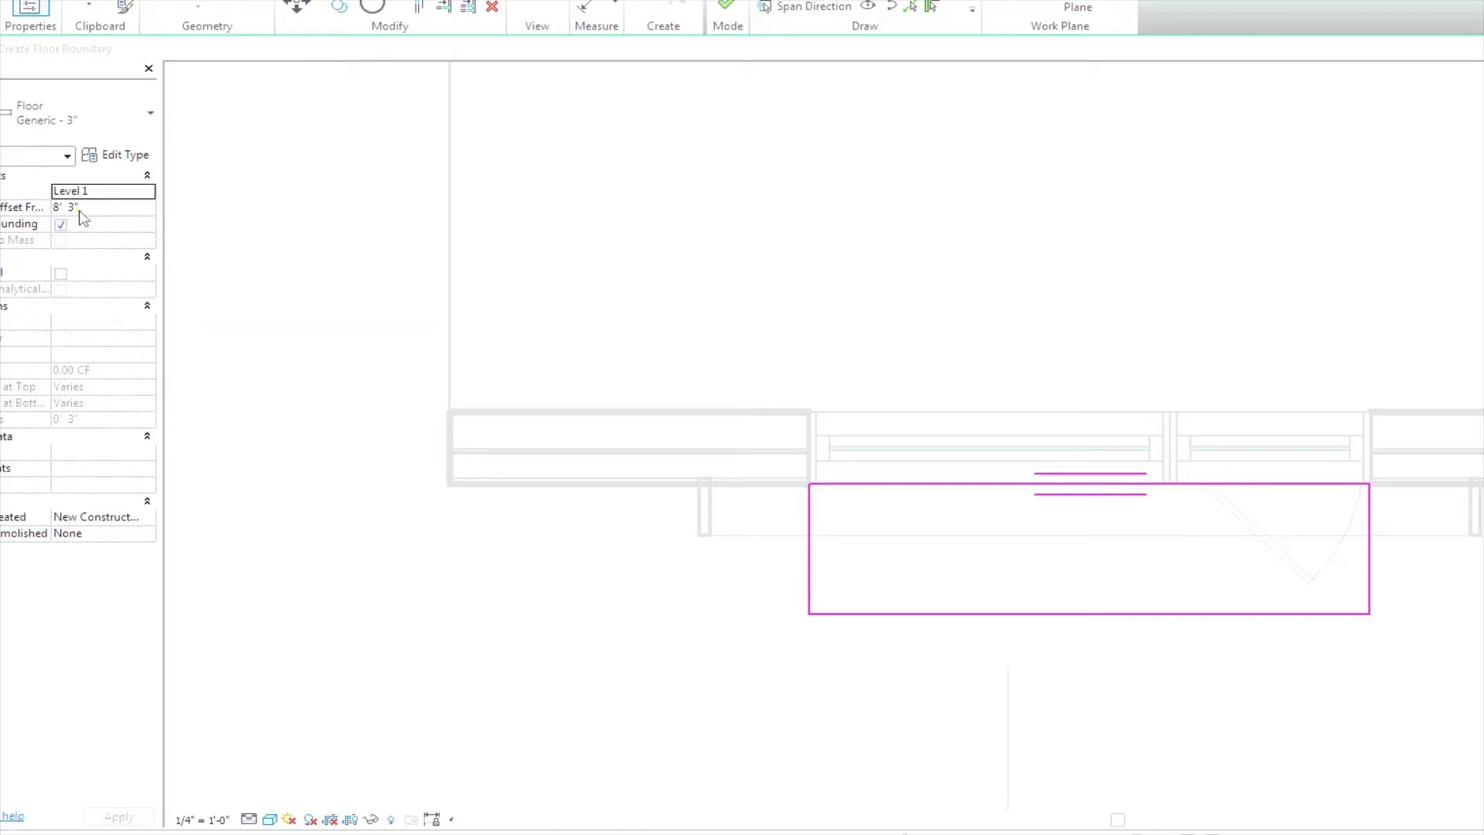
left_click(727, 9)
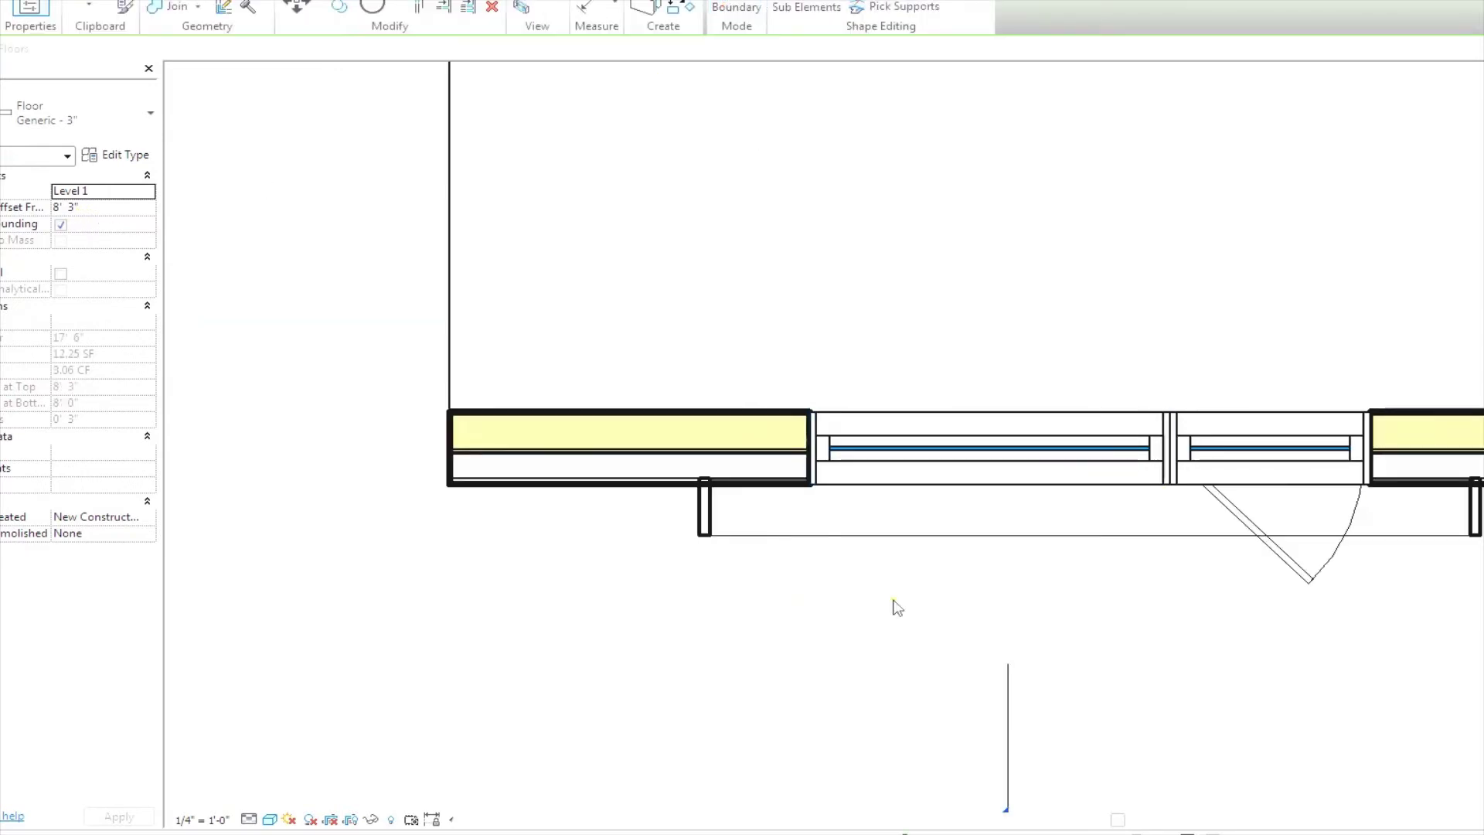
Open Section 1 and rotate the sloped sun line to 75°.
scroll(891, 603, "down", 3)
double_click(909, 695)
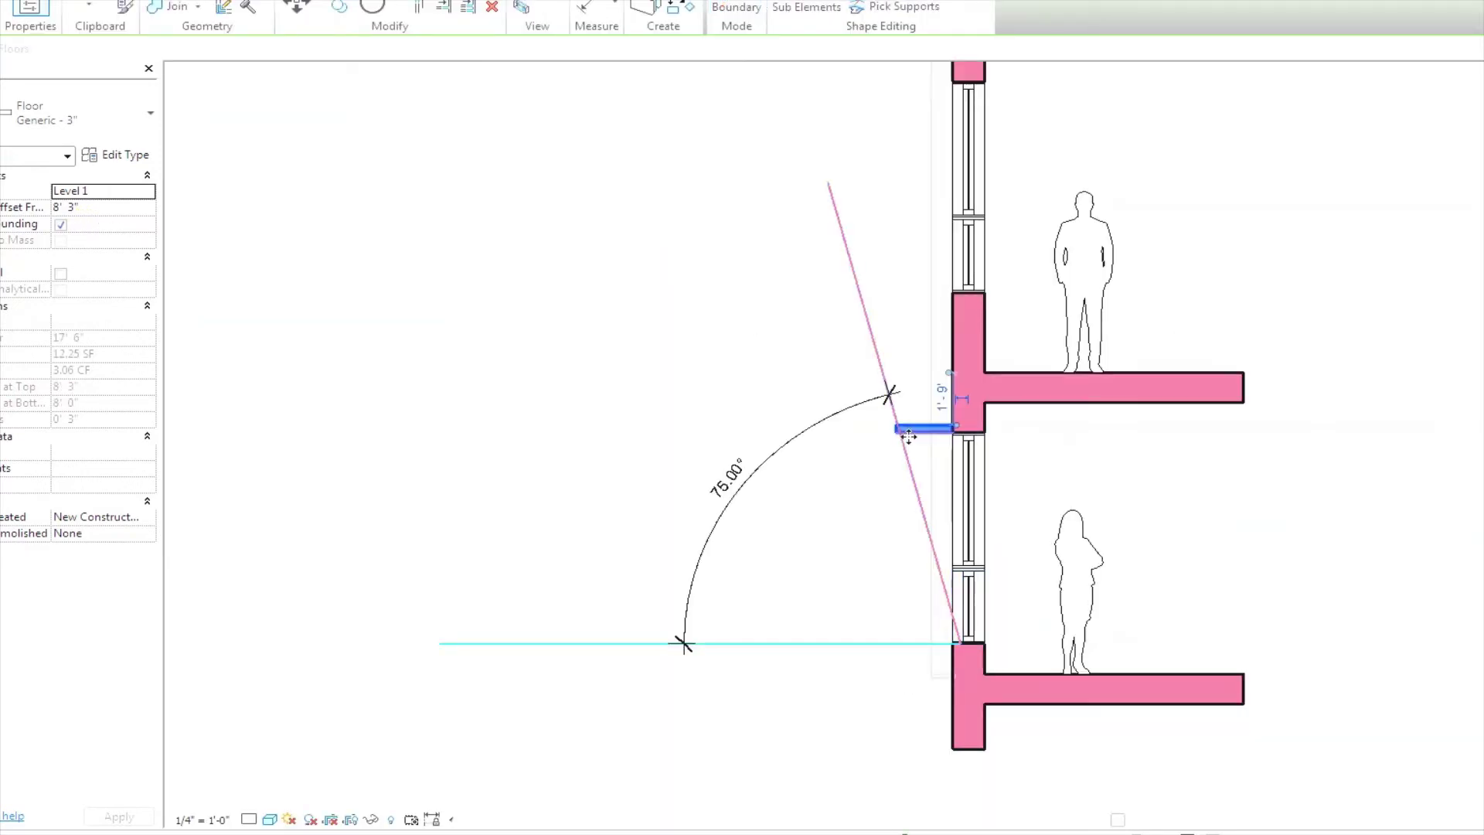
scroll(948, 411, "up", 3)
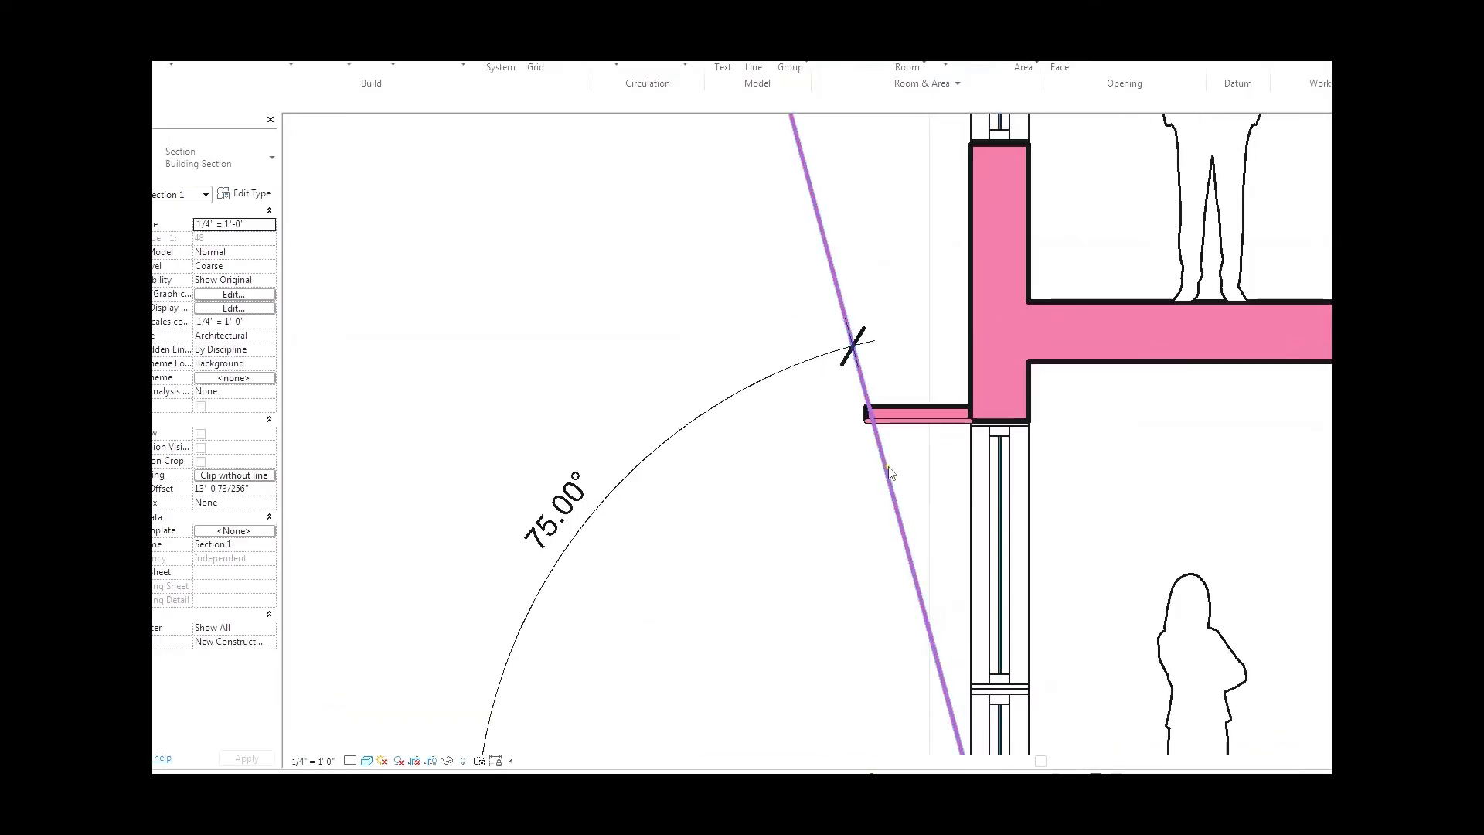
scroll(893, 410, "up", 1)
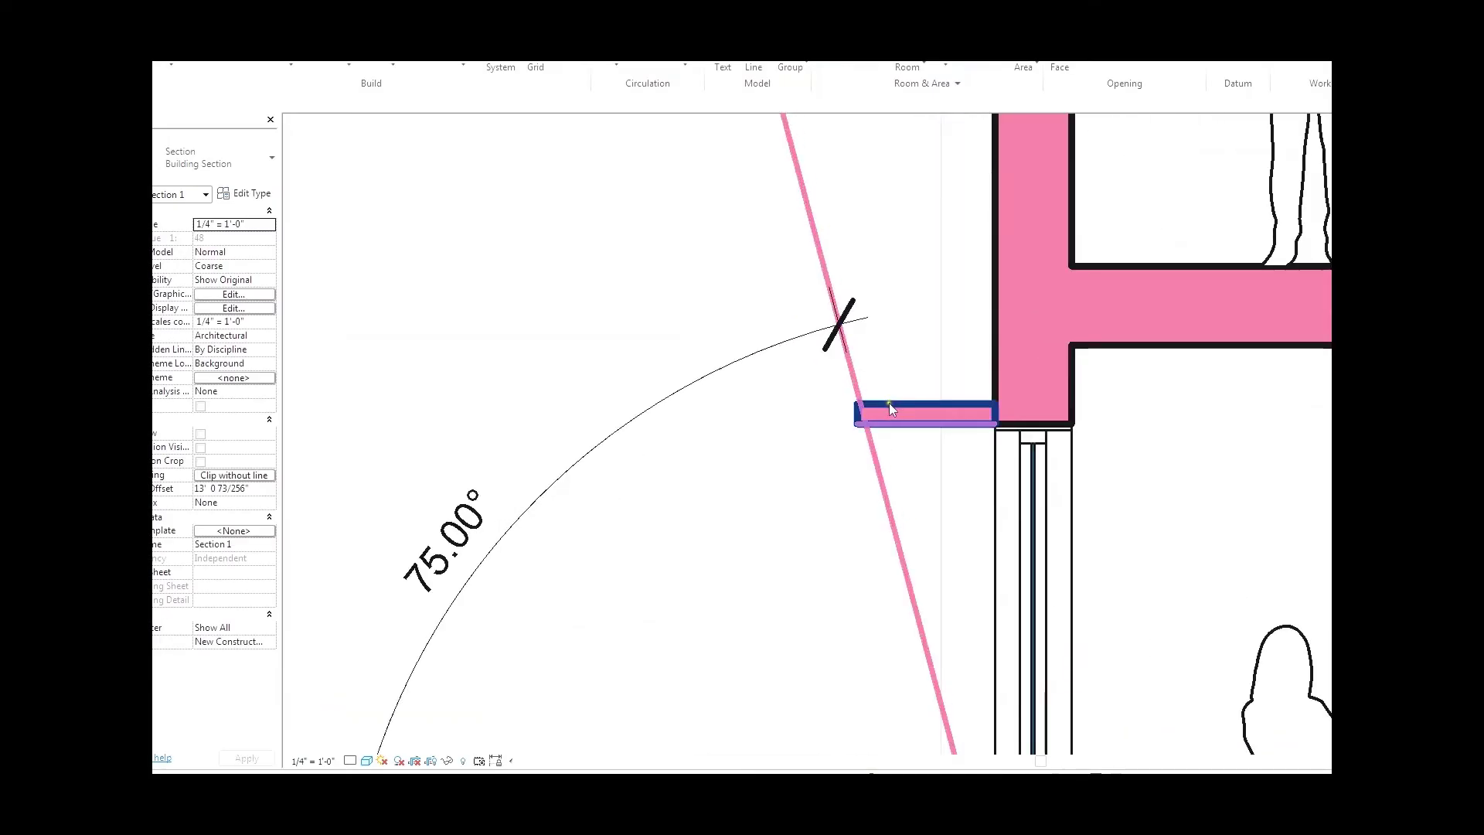
scroll(889, 404, "down", 2)
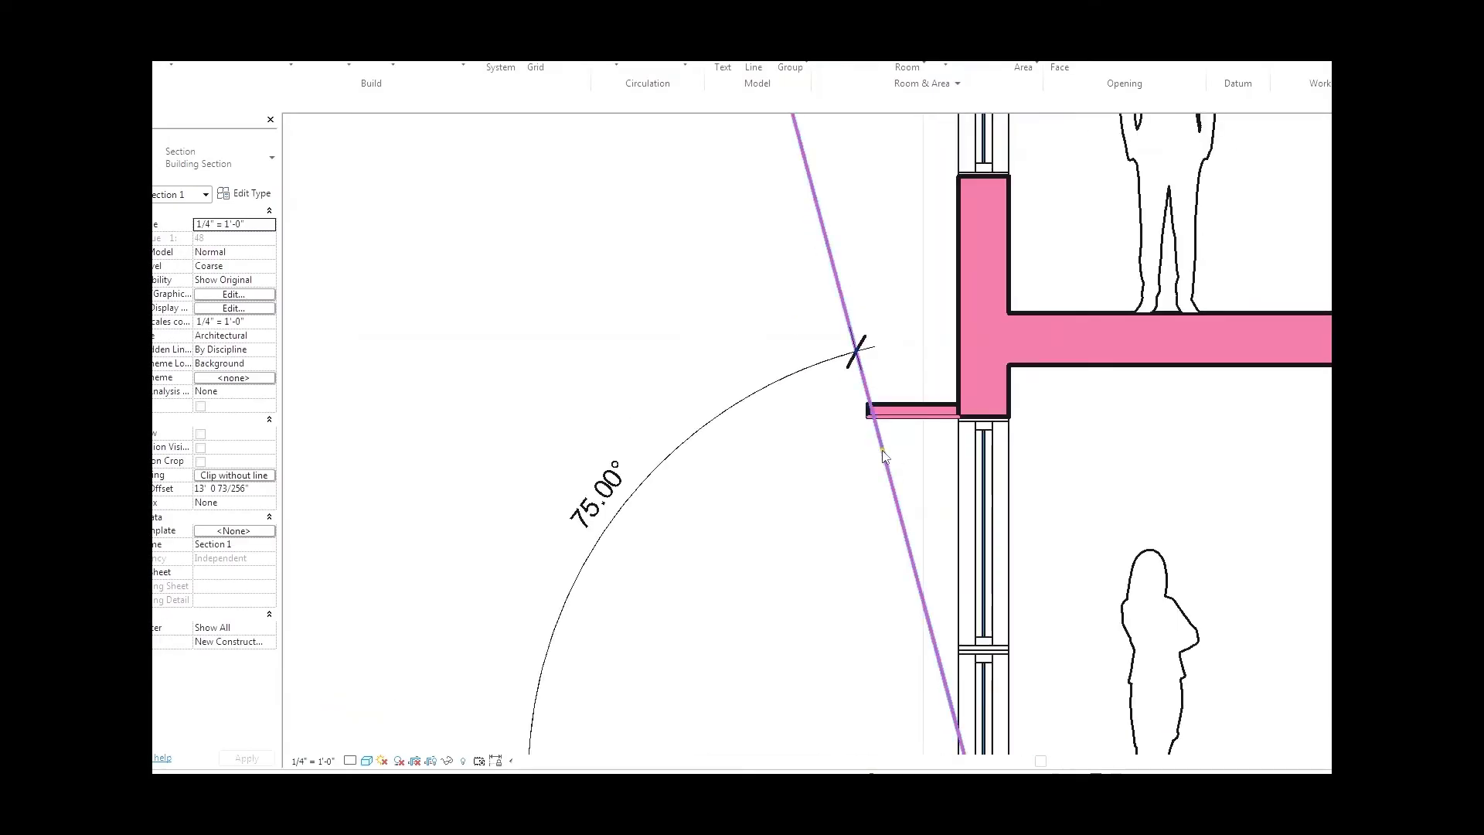
left_click(877, 419)
scroll(850, 332, "down", 1)
scroll(848, 328, "down", 1)
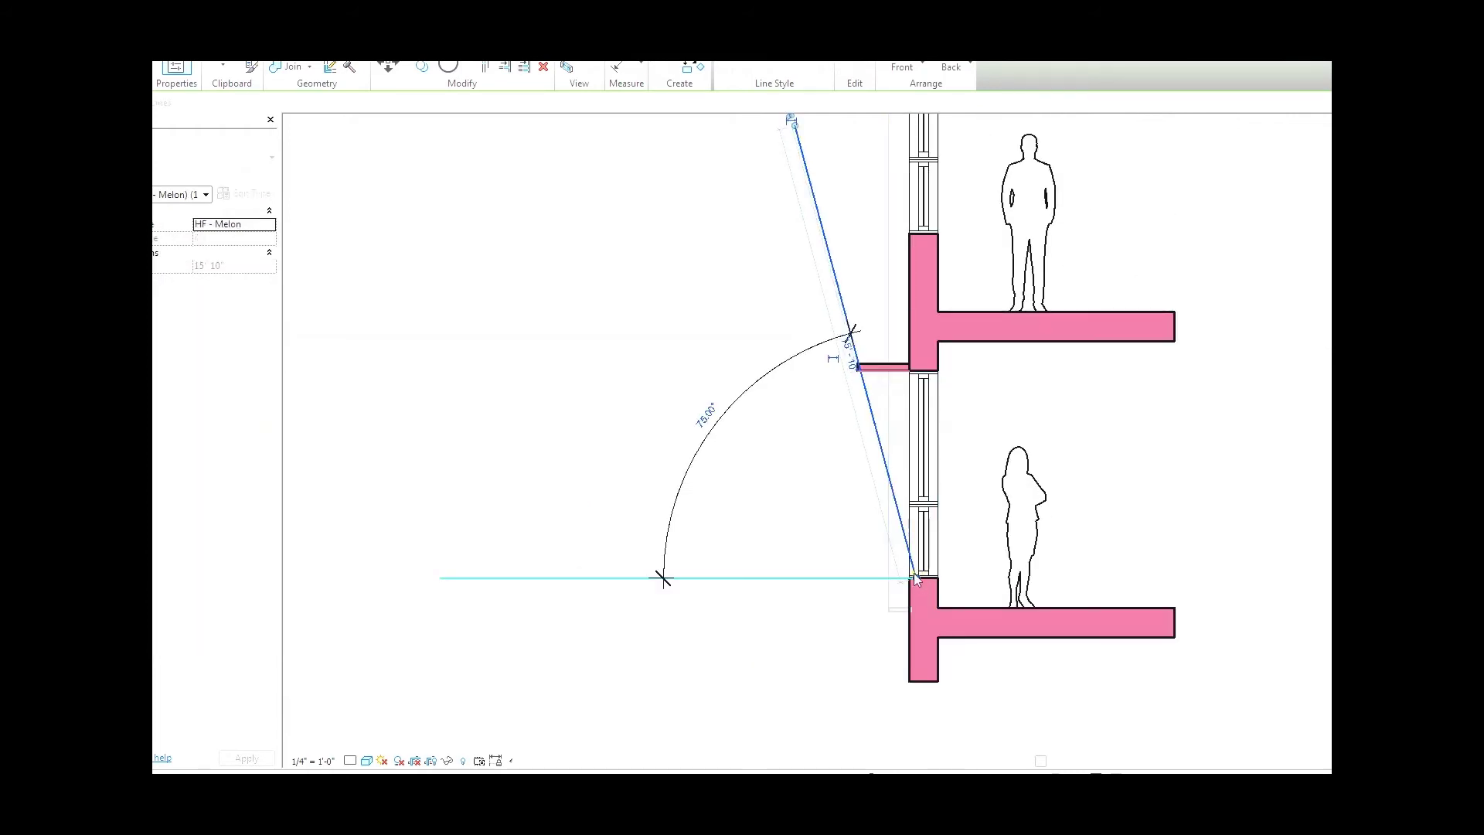
left_click(856, 418)
scroll(860, 333, "up", 3)
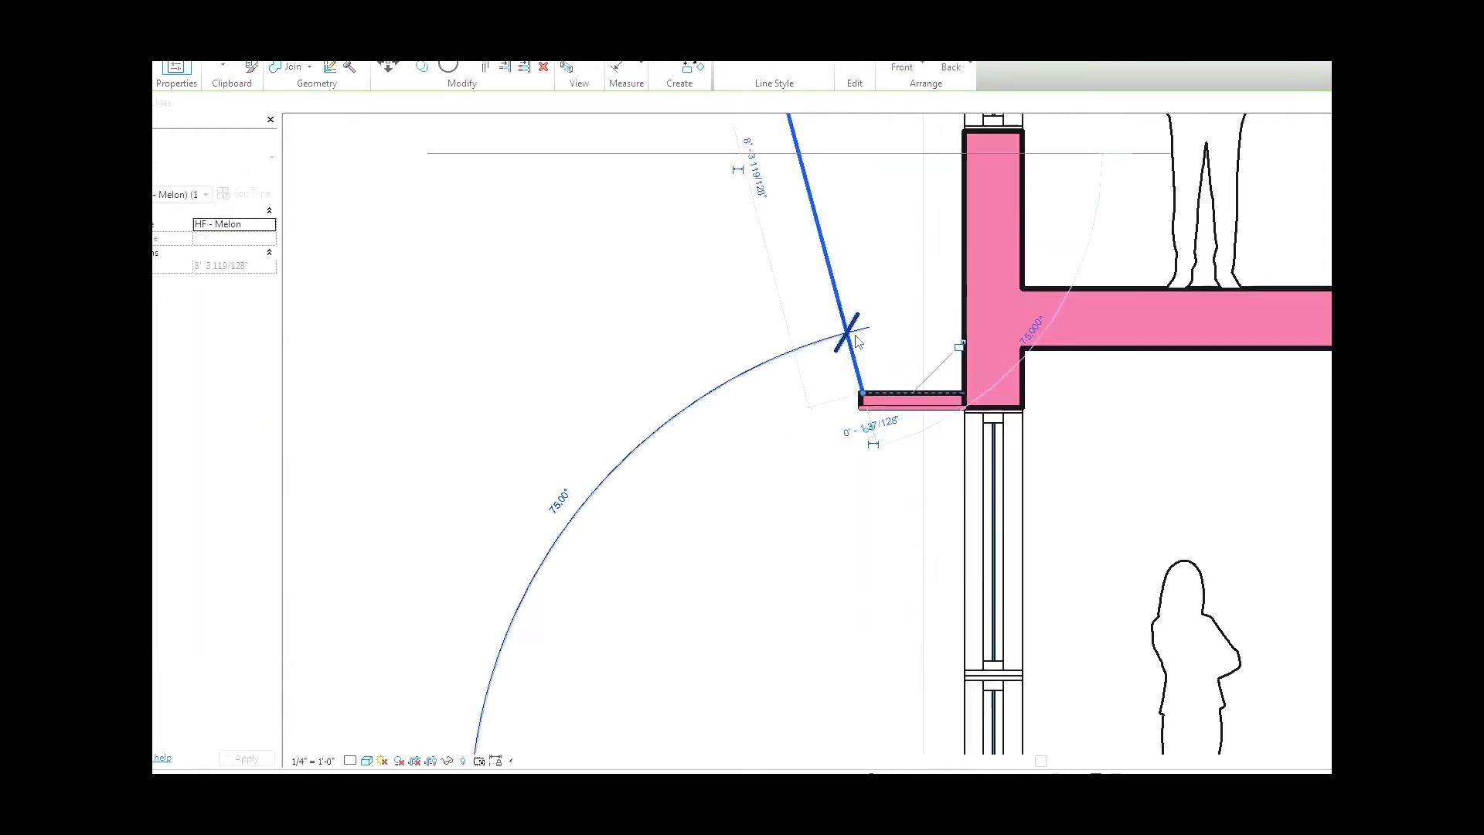
key("Escape")
Copy the 75° sun line four times across the new canopy slab toward the wall.
left_click(863, 388)
key("c")
key("o")
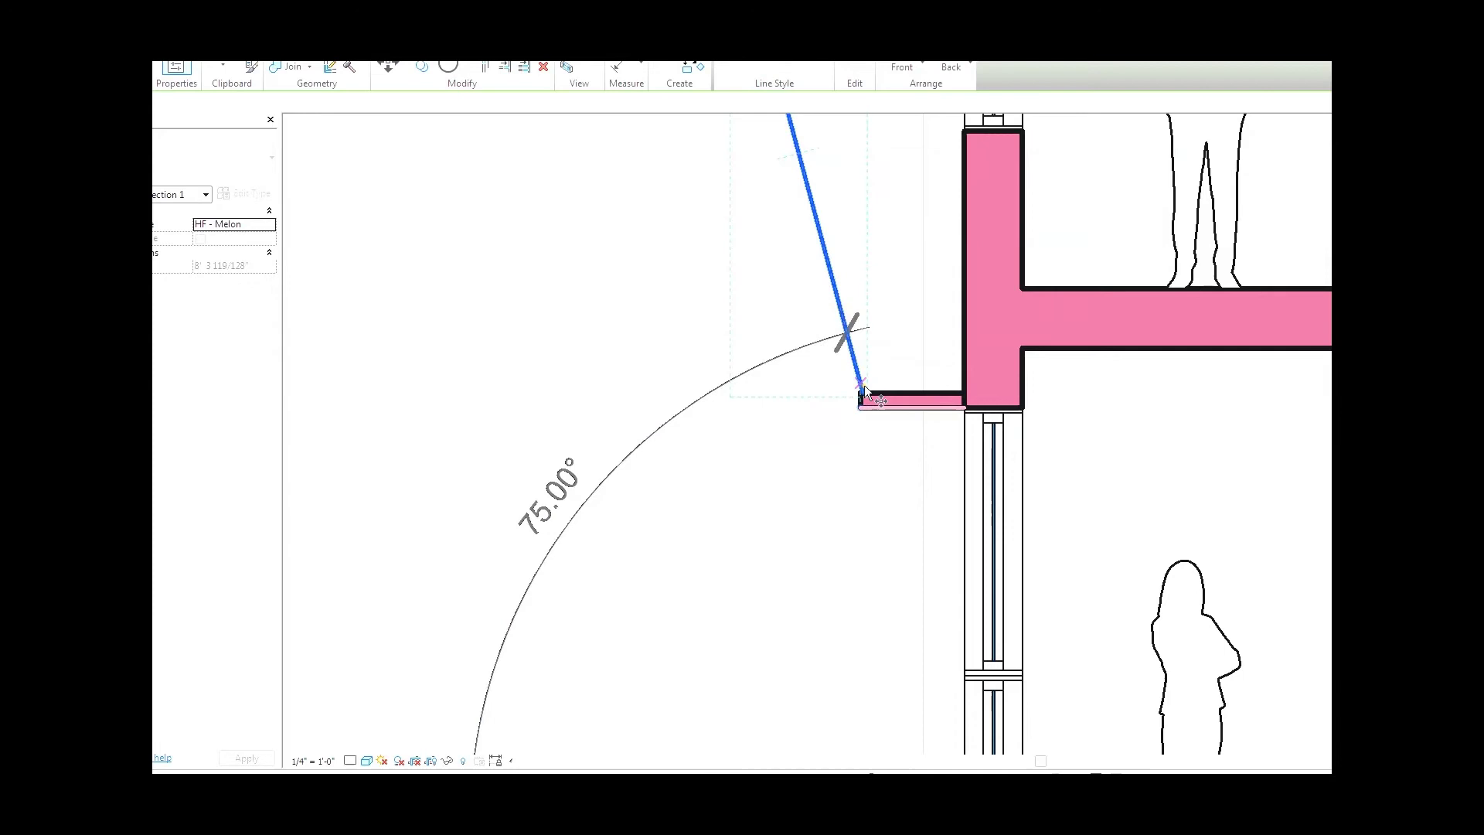
scroll(862, 394, "up", 2)
left_click(887, 398)
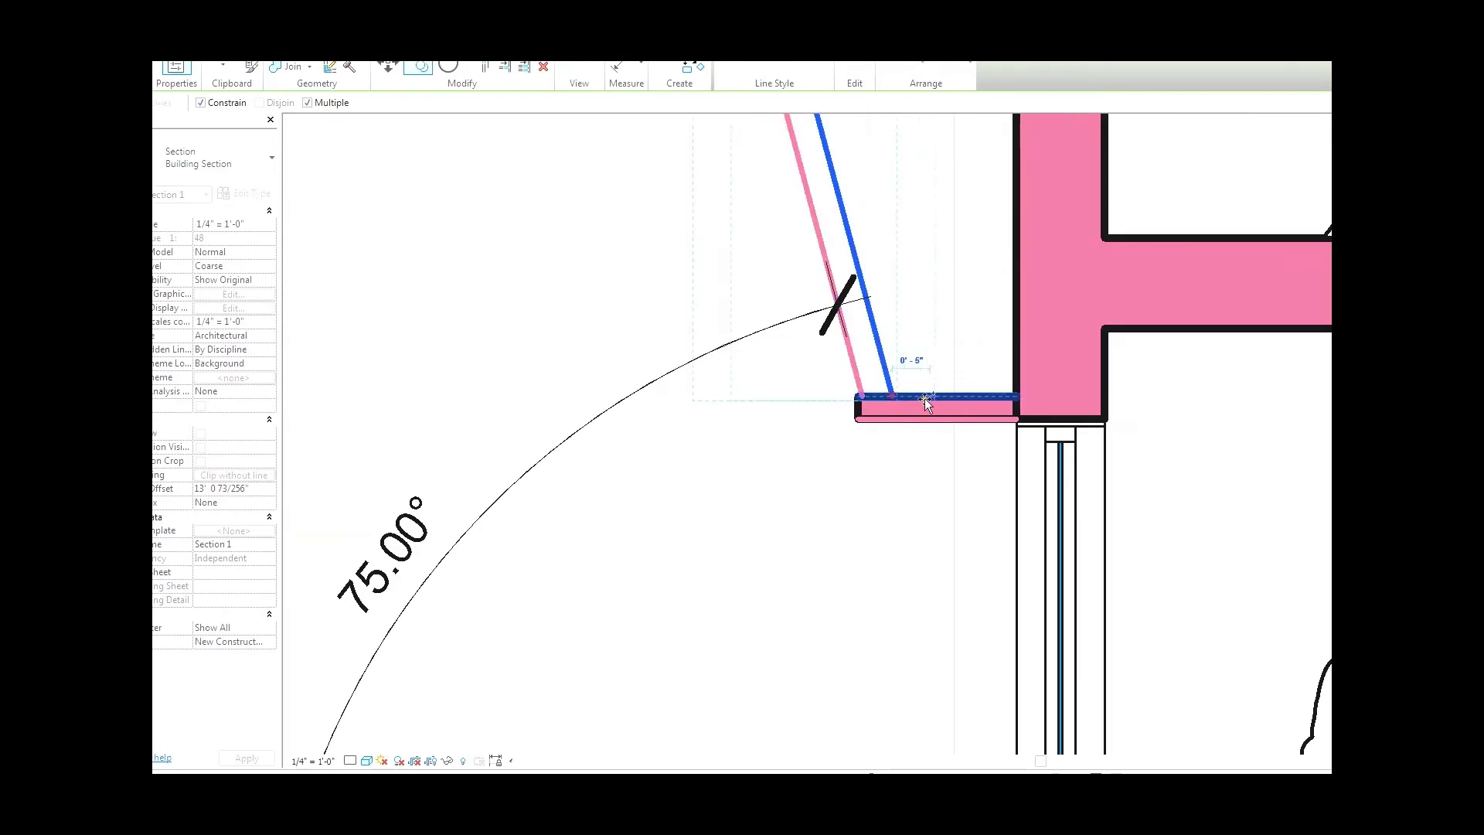
left_click(903, 398)
left_click(940, 398)
left_click(999, 403)
scroll(974, 405, "down", 4)
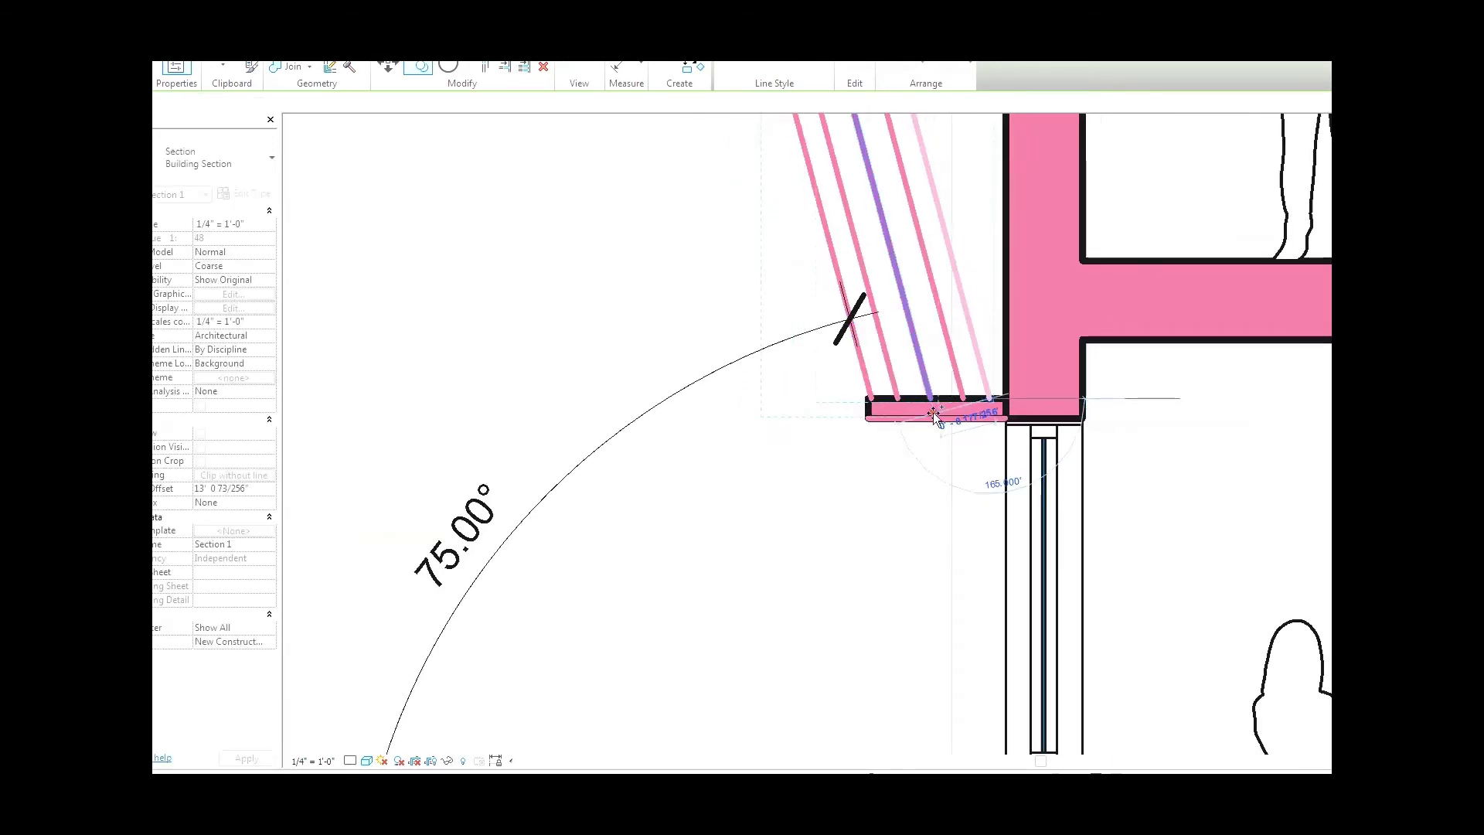
key("Escape")
key("Escape")
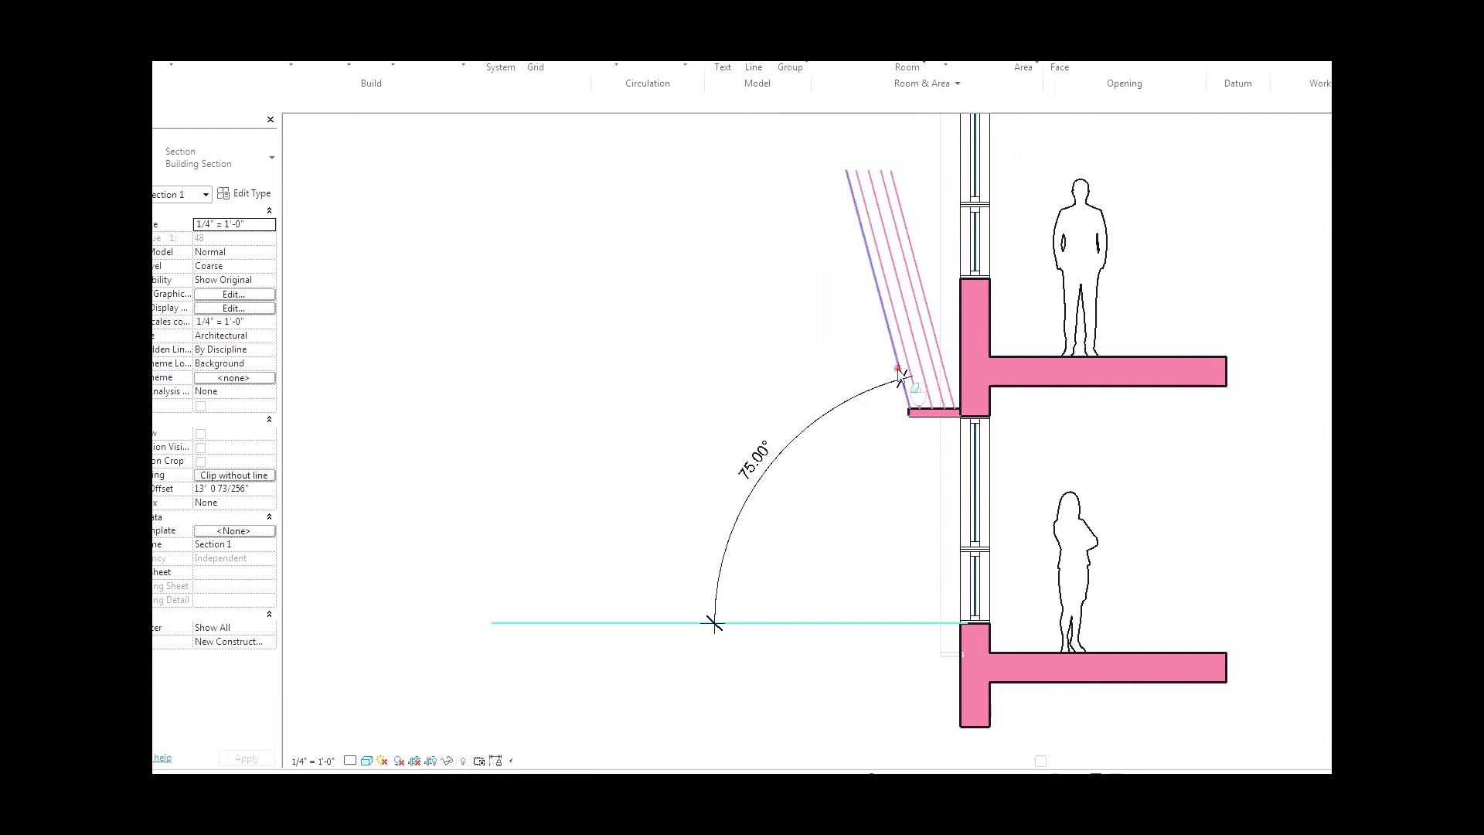
Extend the outermost 75° sun line down to the lower floor slab.
left_click(901, 377)
scroll(906, 402, "up", 3)
key("c")
key("o")
left_click(906, 410)
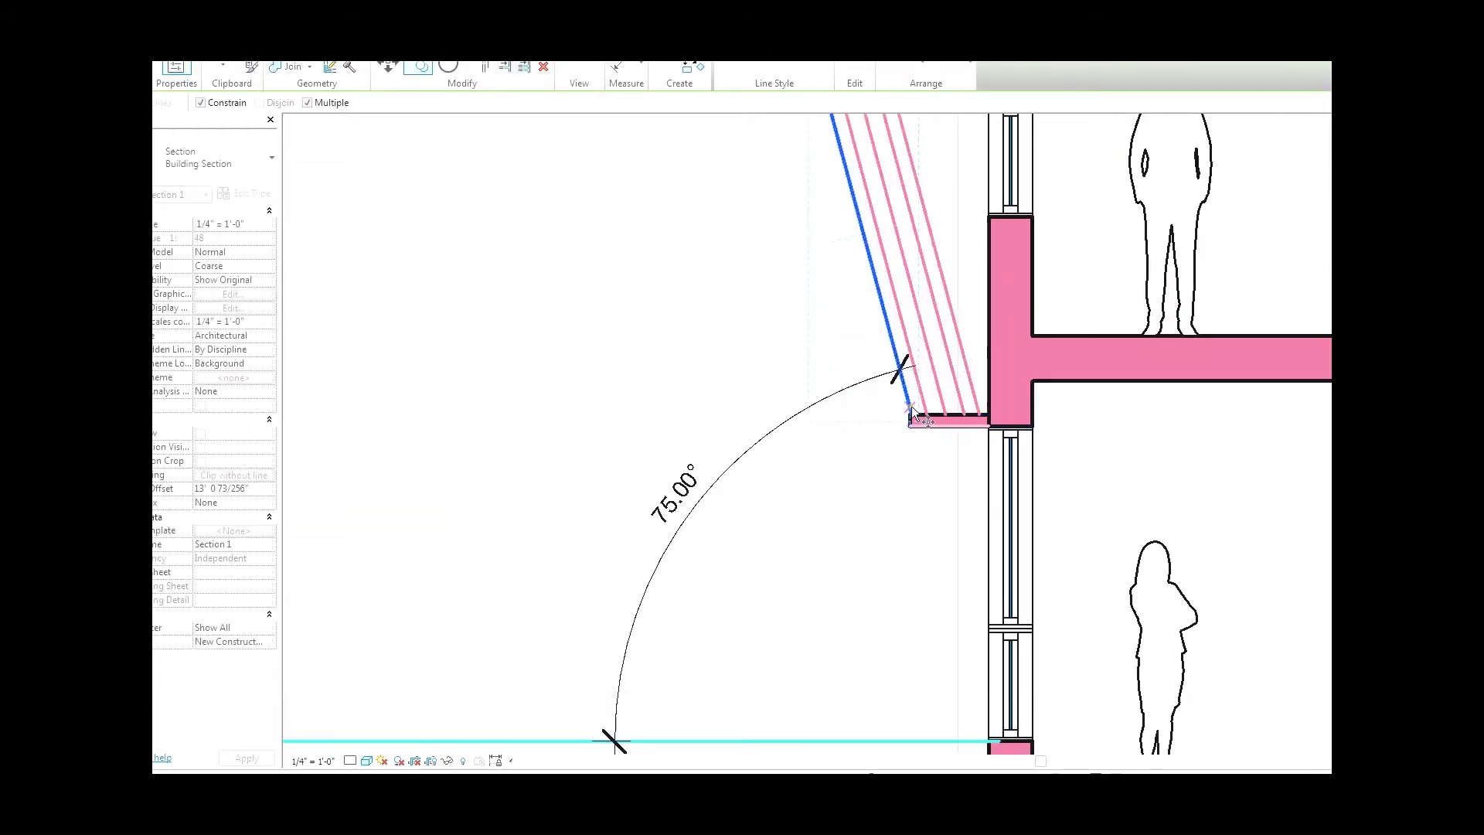
key("Escape")
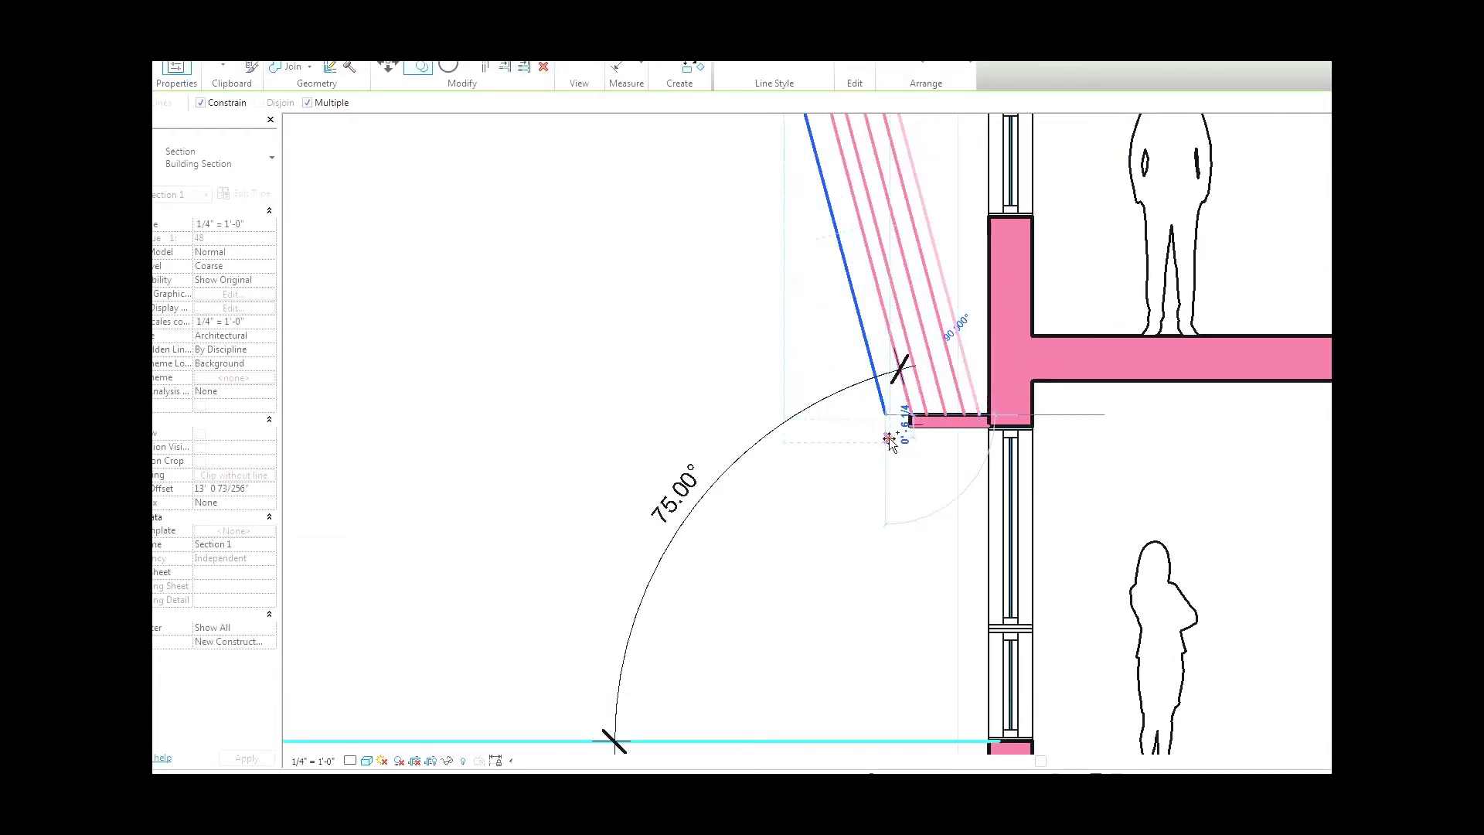
scroll(886, 431, "down", 2)
left_click_drag(886, 431, 949, 655)
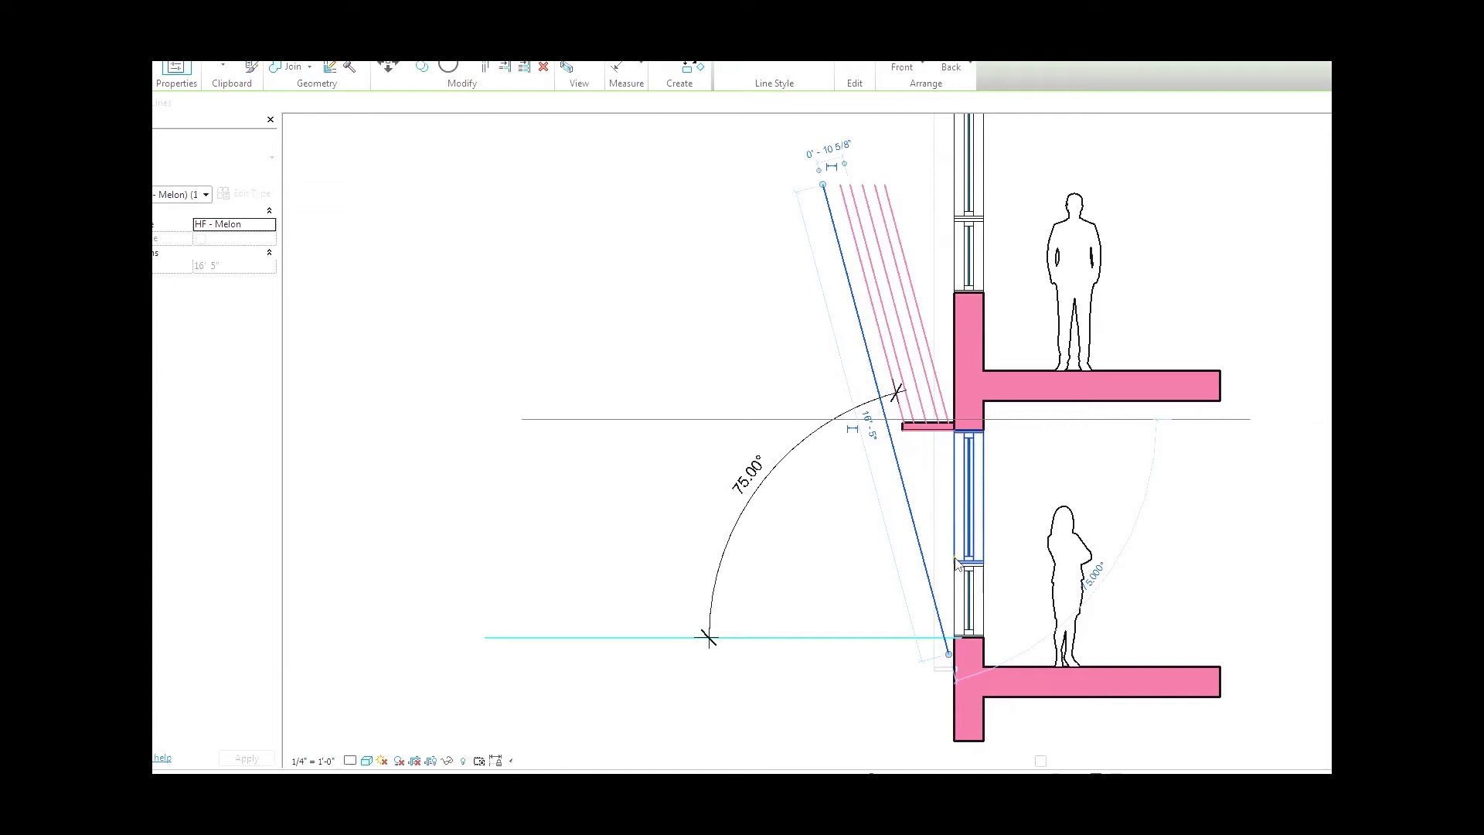
left_click(847, 411)
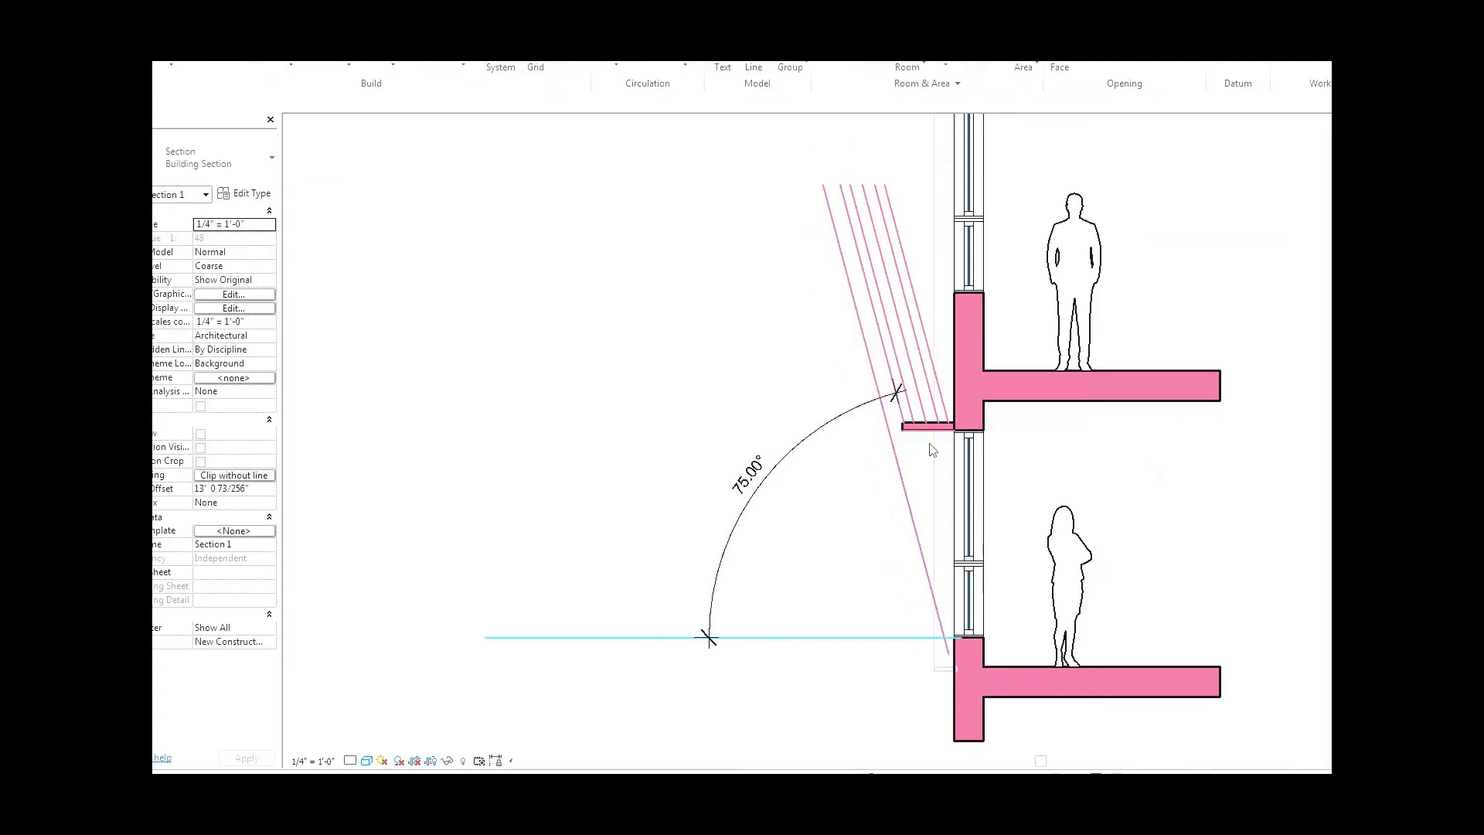
Delete the old long sloped line and draw a new sun line from the lower slab's outer corner.
left_click(907, 487)
key("Delete")
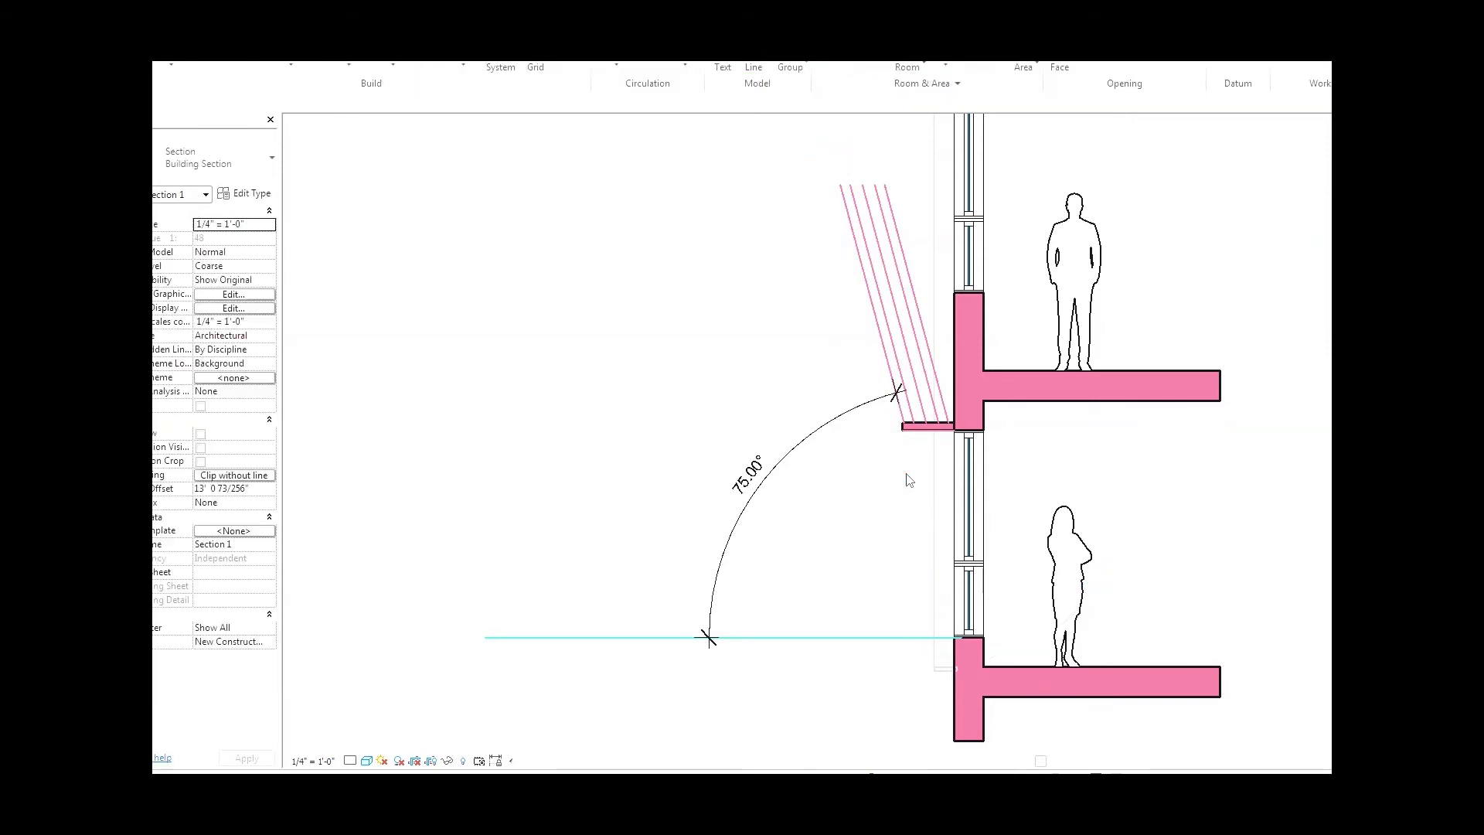
left_click(861, 638)
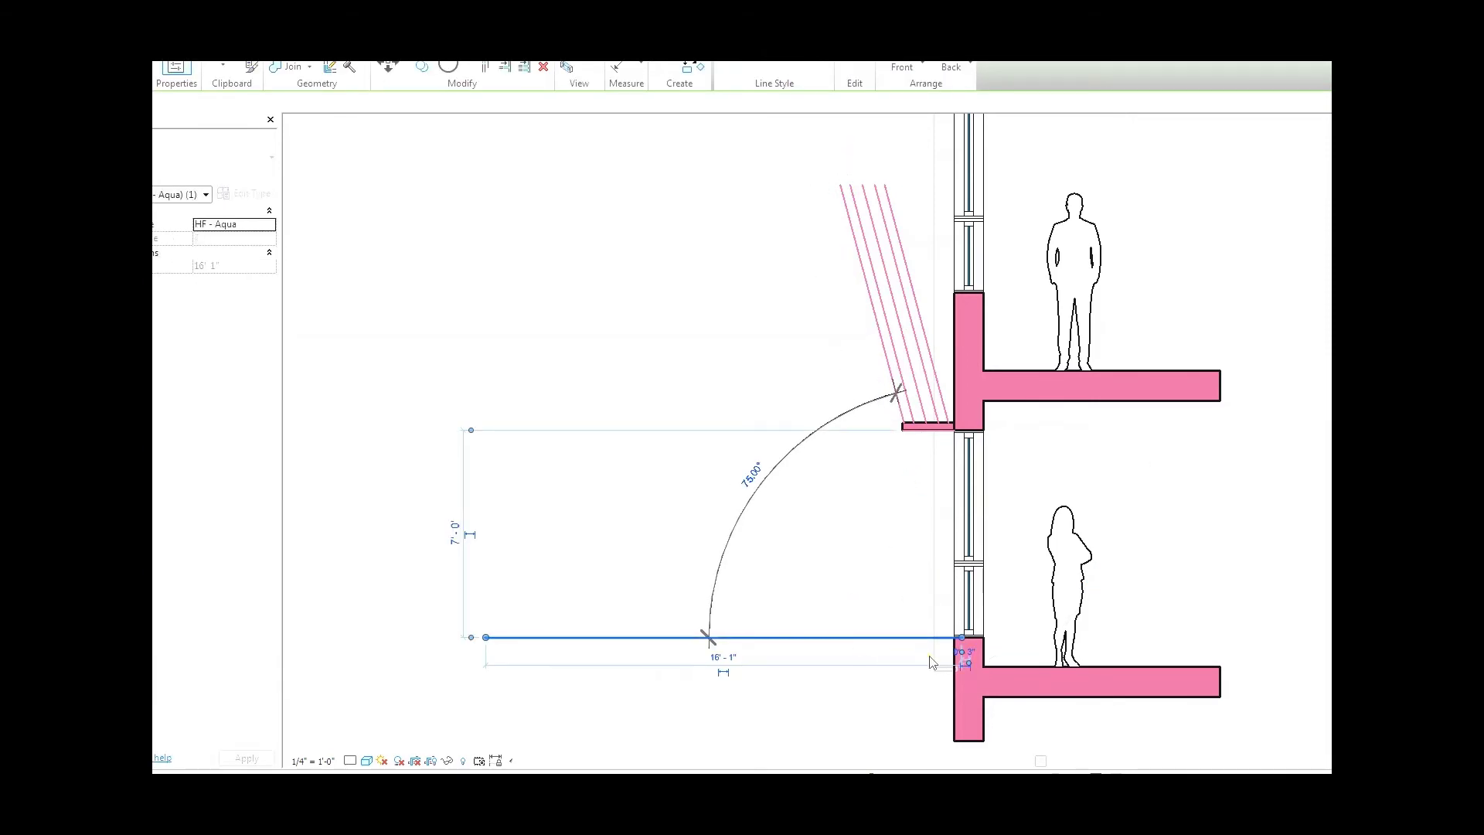
key("d")
key("l")
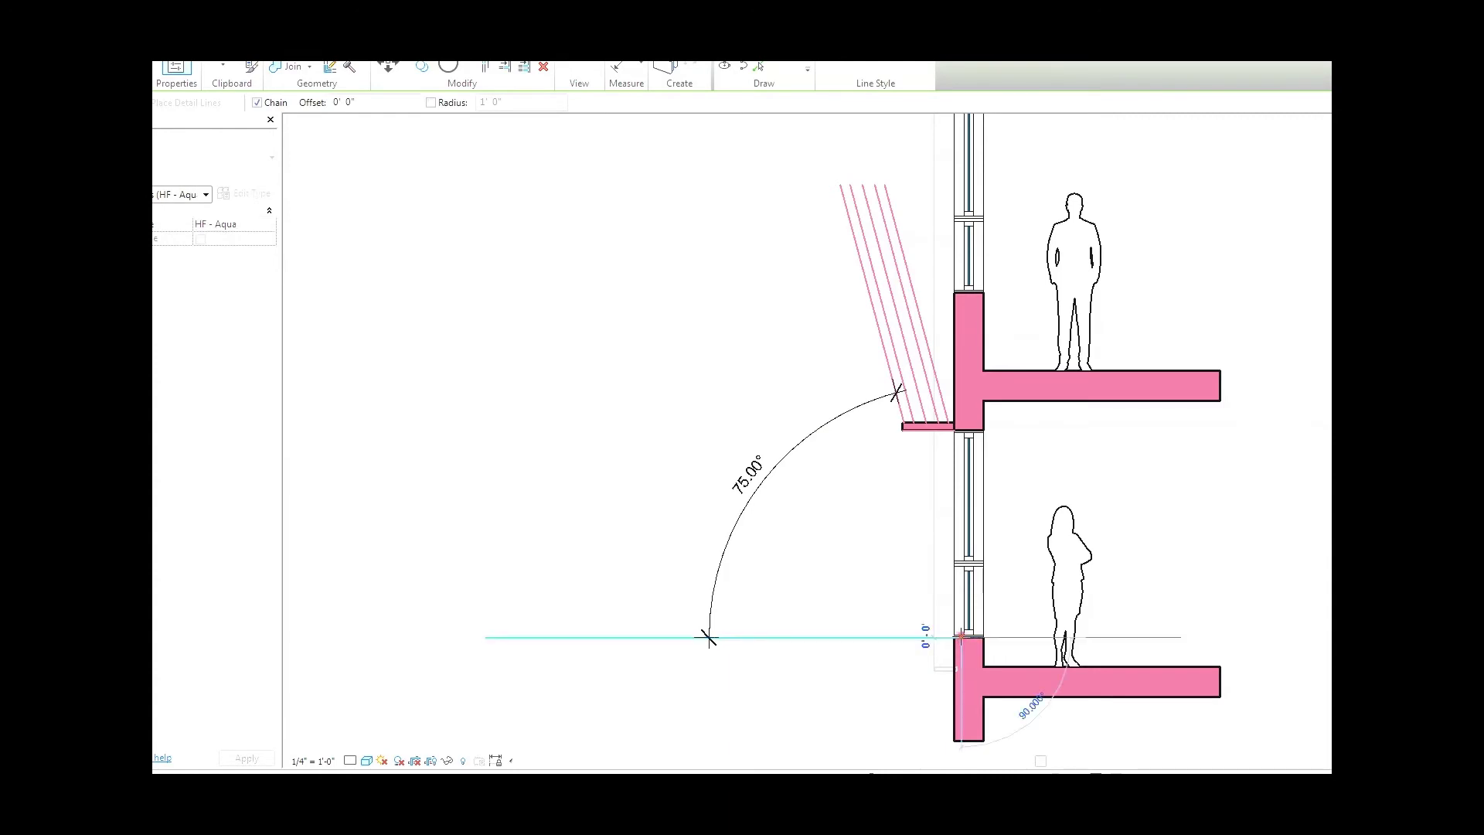
left_click(961, 636)
left_click(544, 322)
key("Escape")
key("Escape")
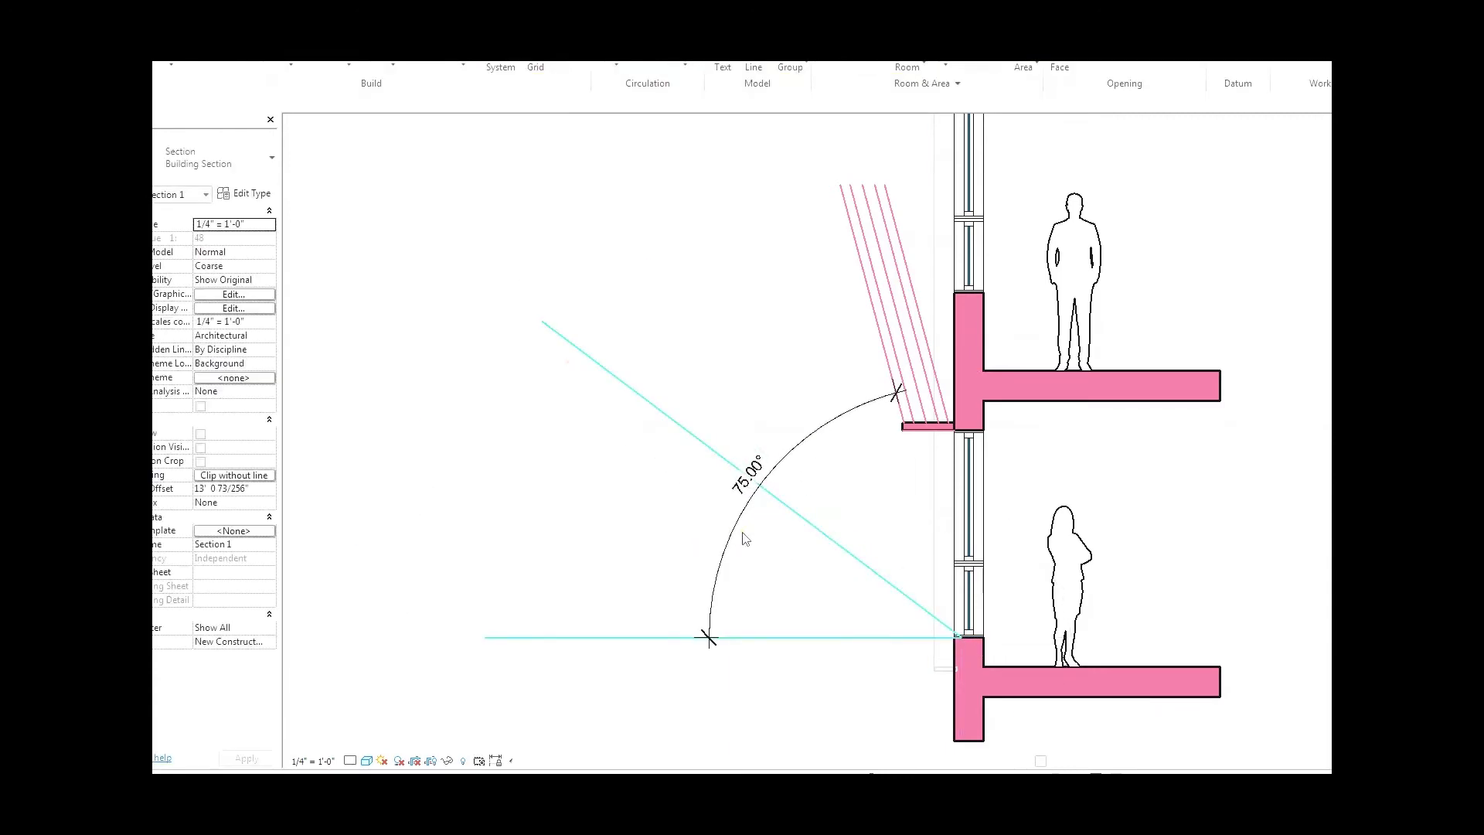
Add an angular dimension between the new diagonal line and the horizontal line.
key("d")
key("i")
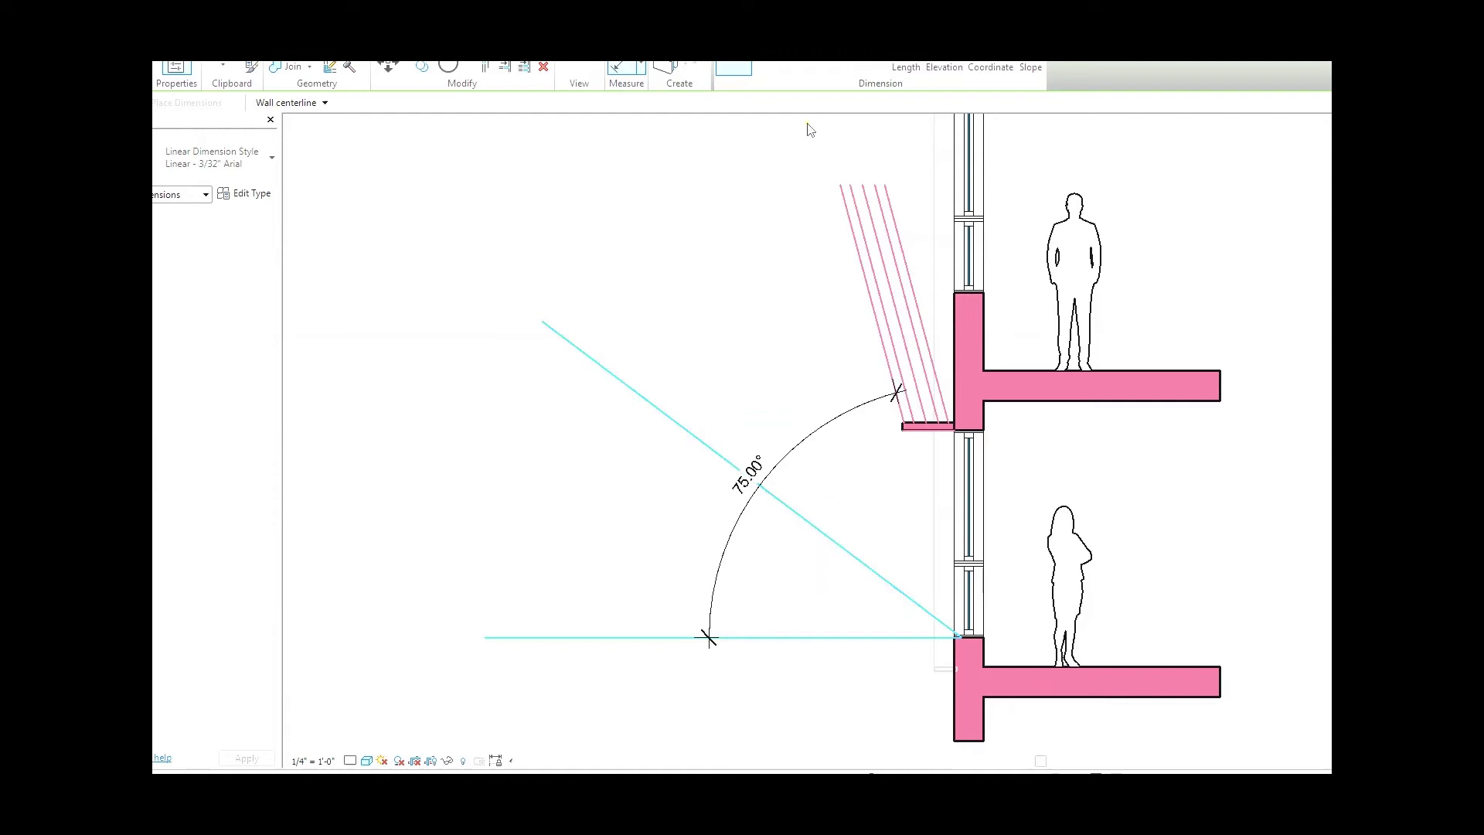
left_click(816, 67)
left_click(824, 527)
left_click(809, 623)
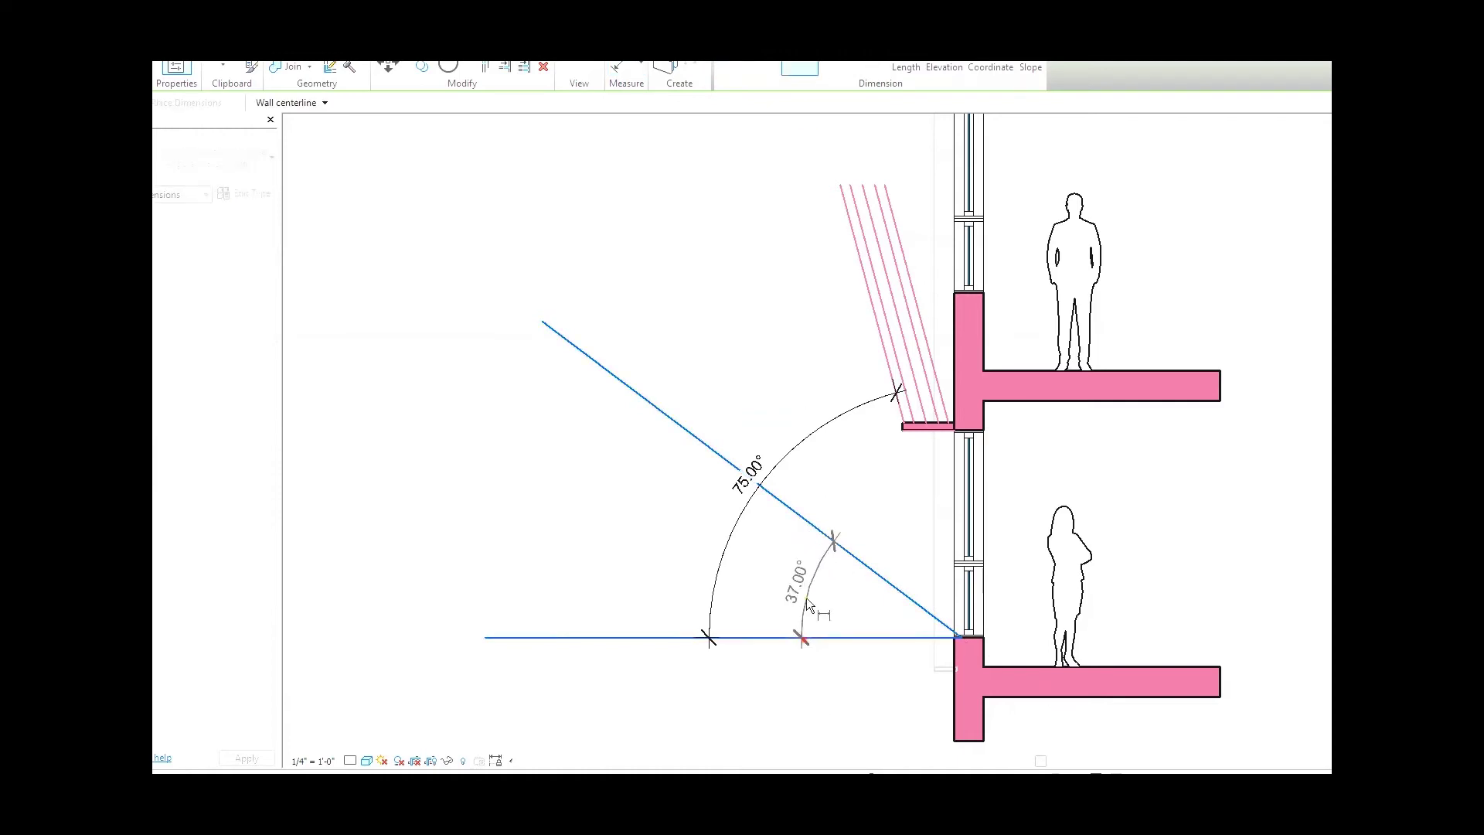
left_click(801, 580)
key("Escape")
Set the new sun line's angle from horizontal to 28°.
left_click(754, 481)
key("Escape")
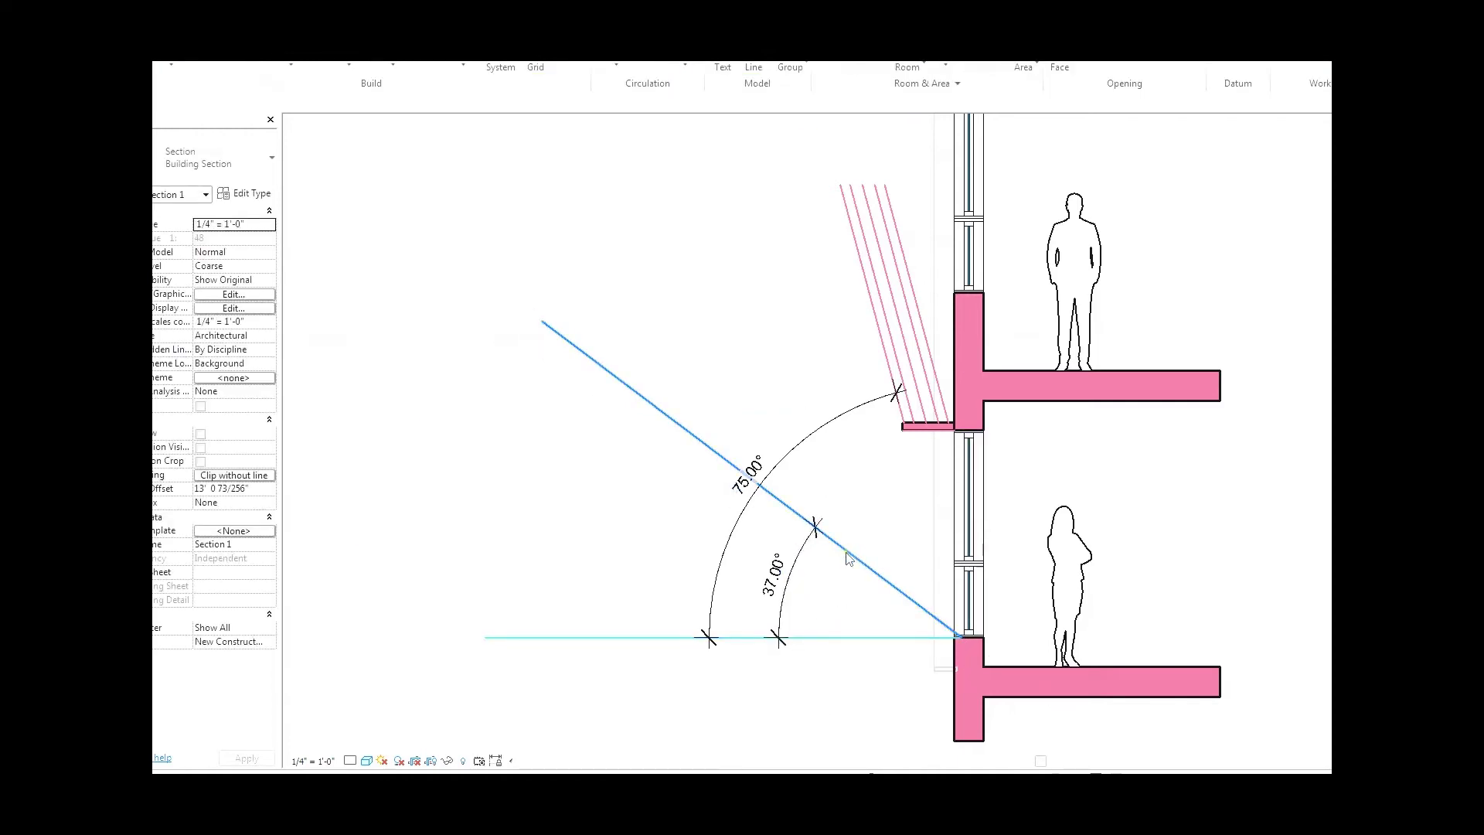
left_click(754, 481)
left_click(778, 571)
type("28")
key("Return")
key("Escape")
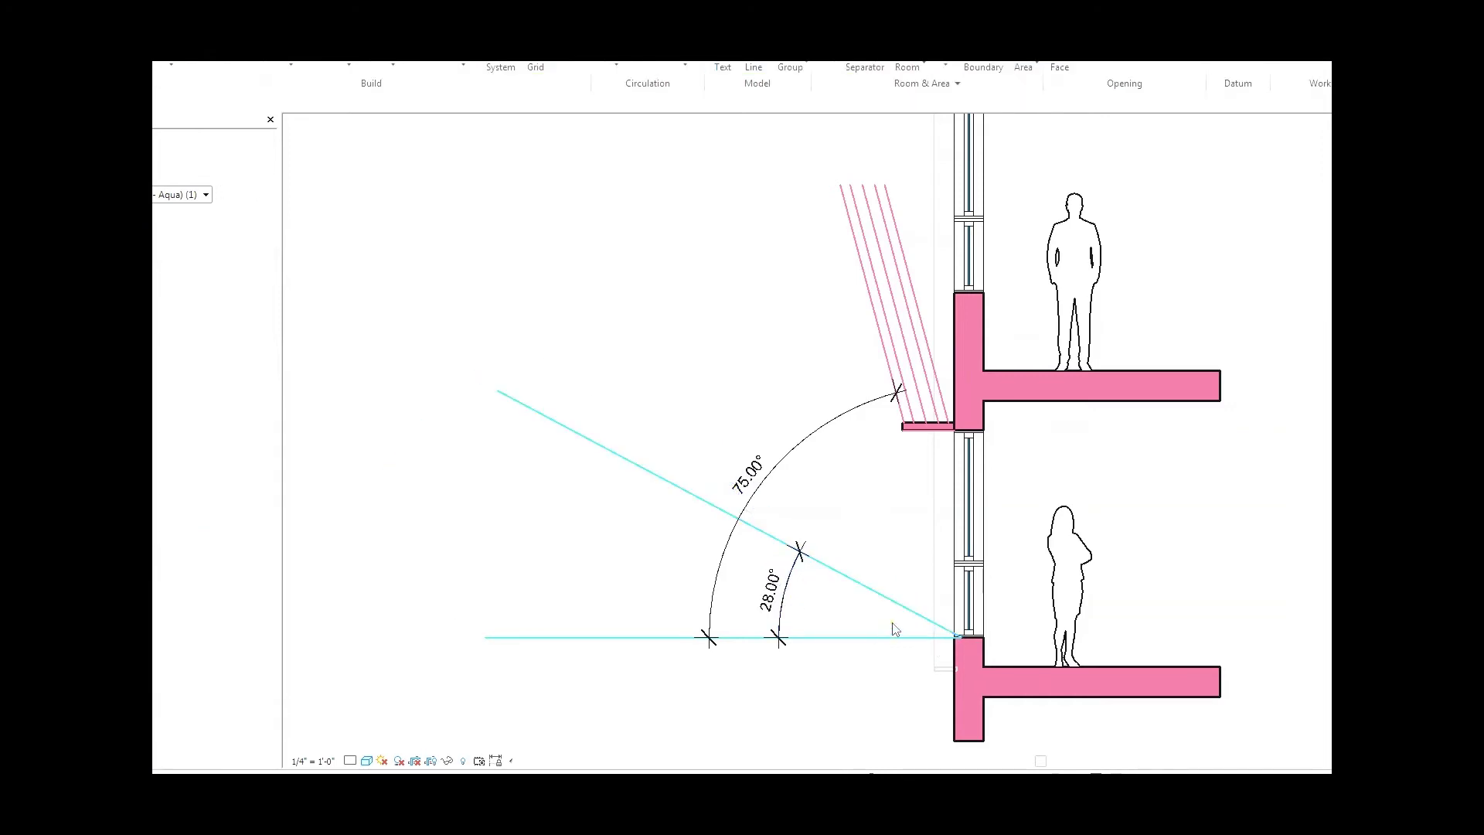
Copy the 28° sun line up to the canopy edge and trim it to end at the shade's outer corner.
left_click(925, 621)
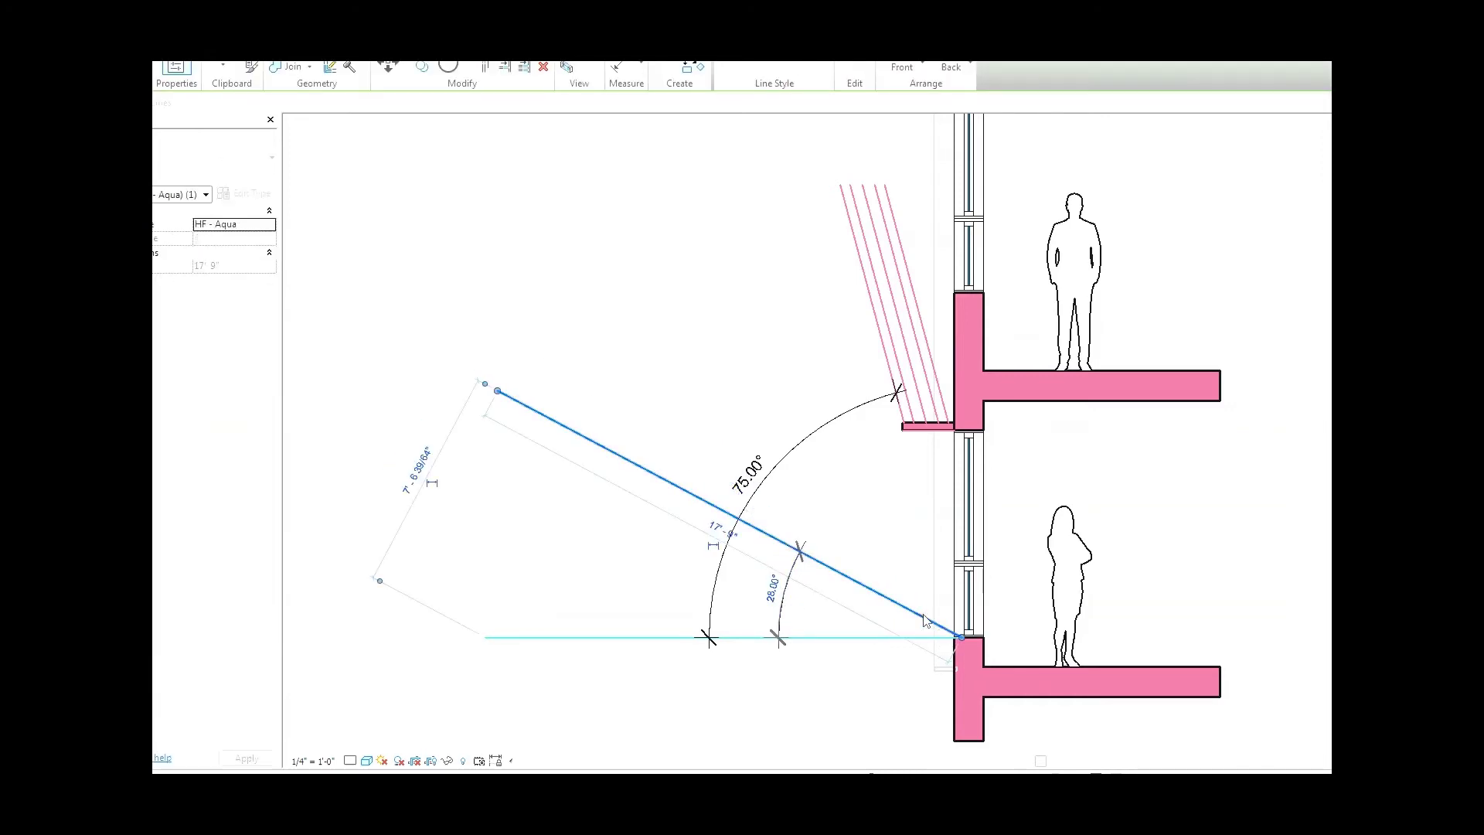
left_click_drag(925, 621, 924, 619)
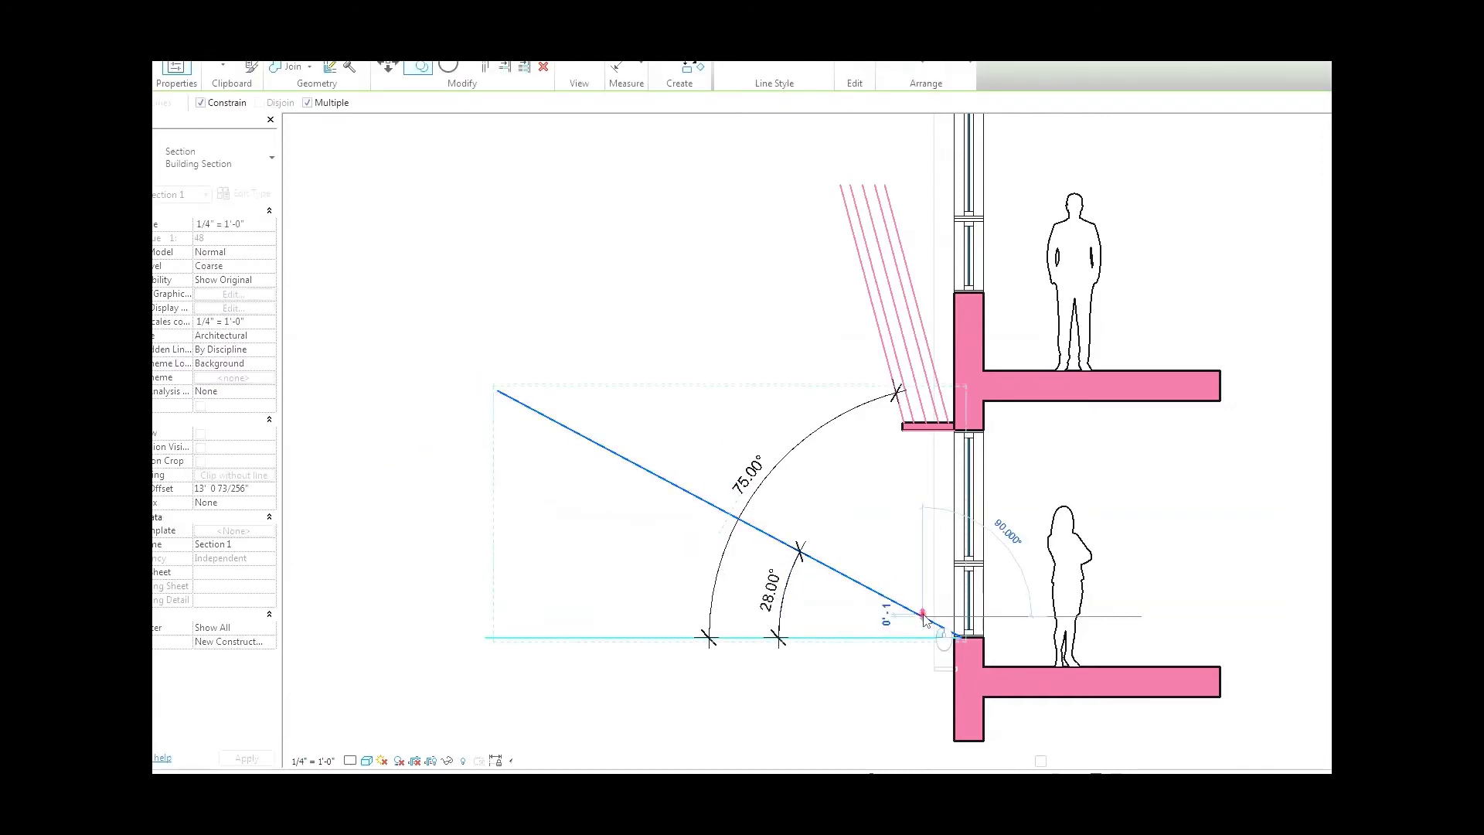
left_click(918, 433)
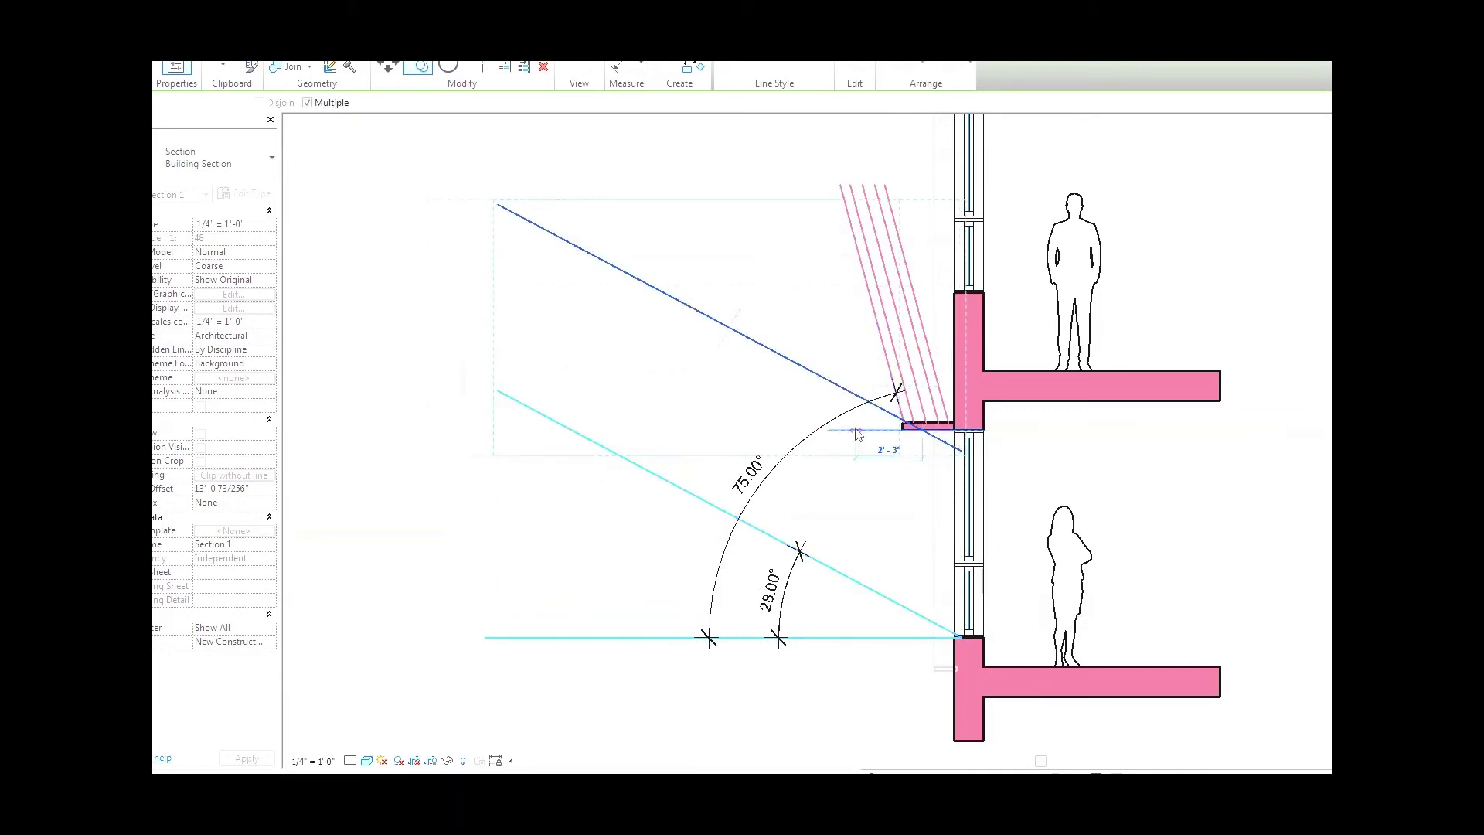
key("Escape")
scroll(920, 429, "up", 3)
left_click(922, 419)
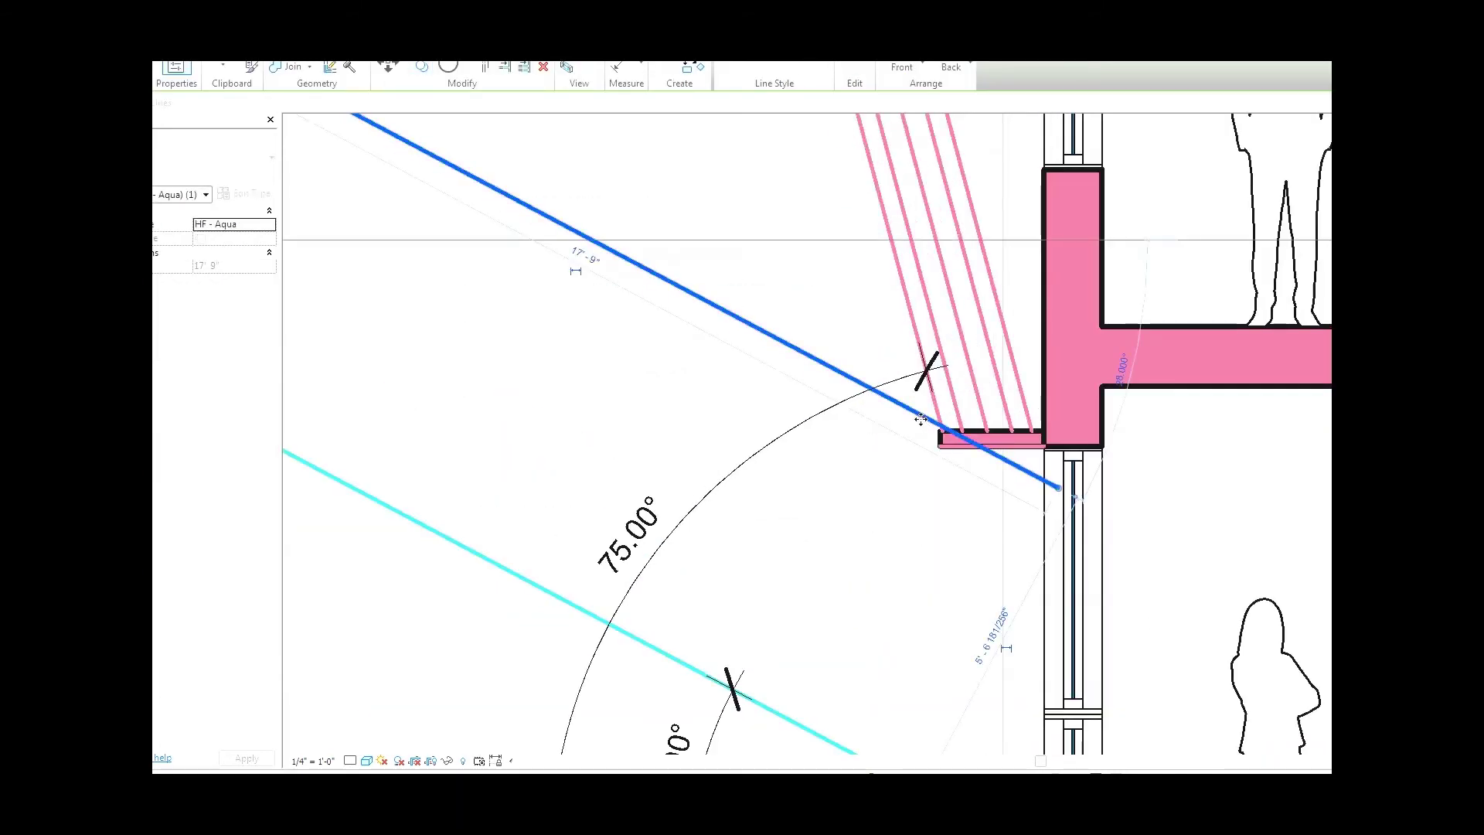
left_click_drag(920, 419, 944, 435)
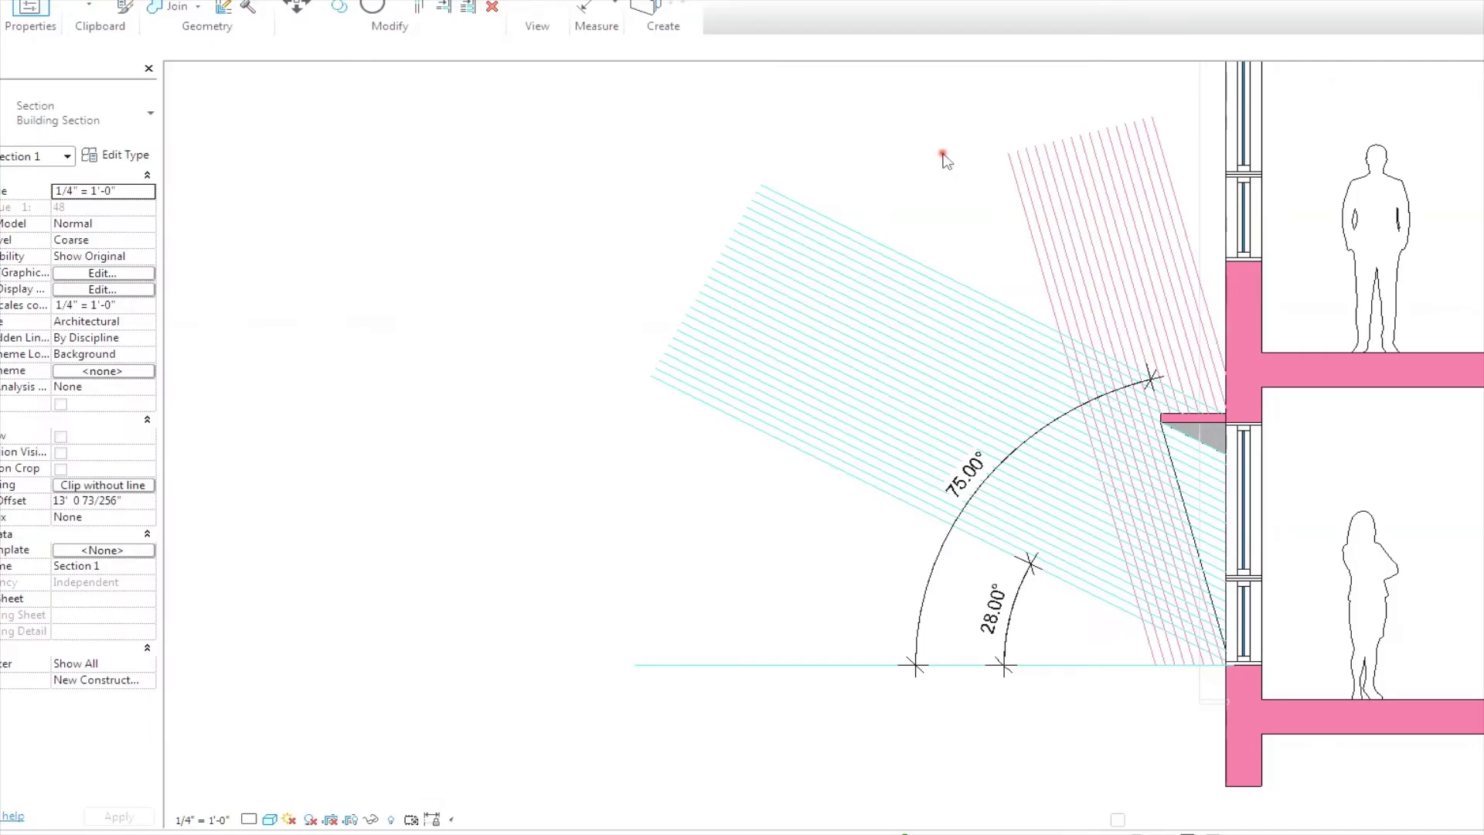
middle_click_drag(930, 196, 874, 207)
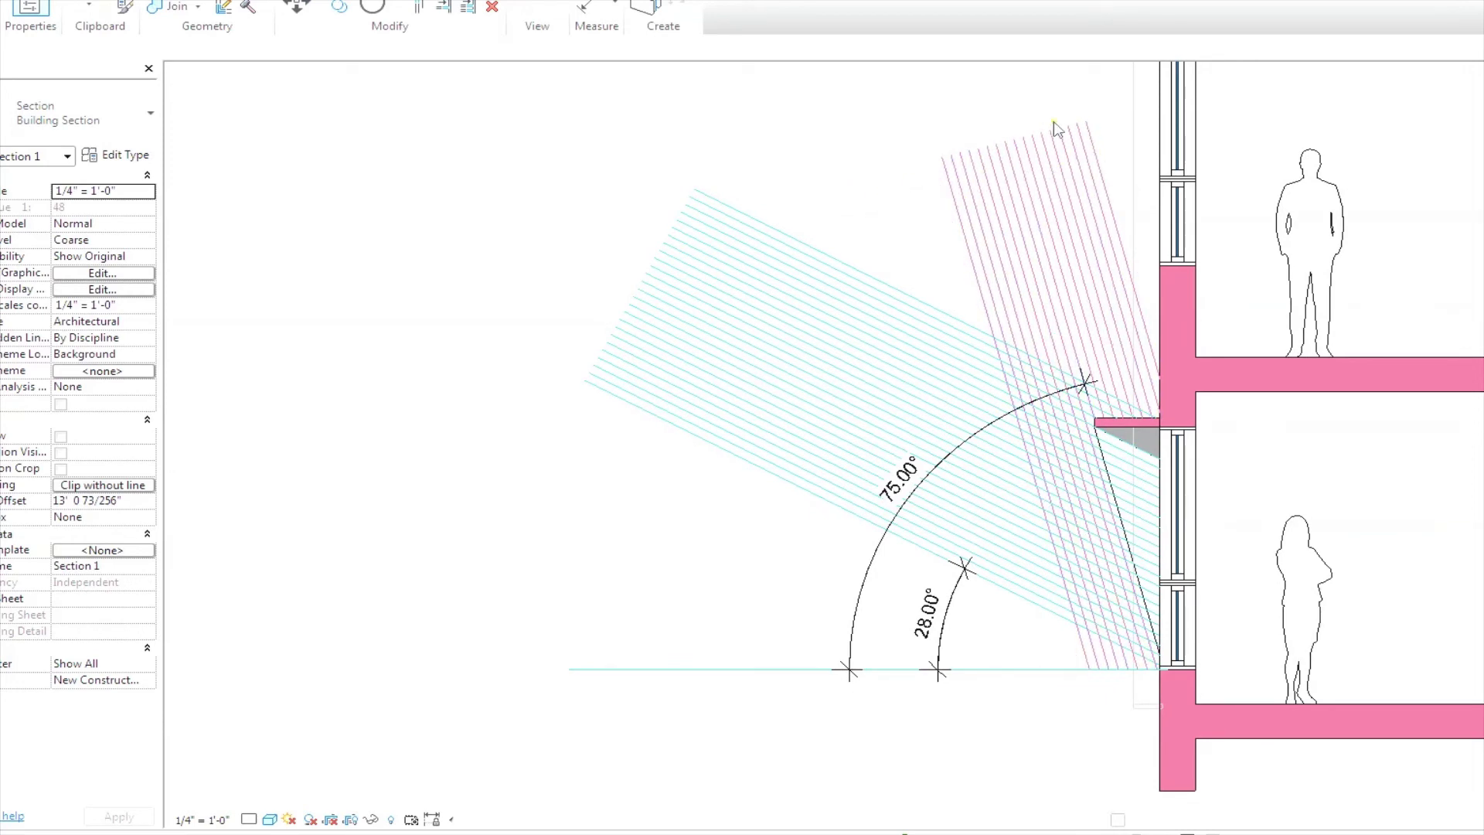
scroll(1155, 426, "up", 2)
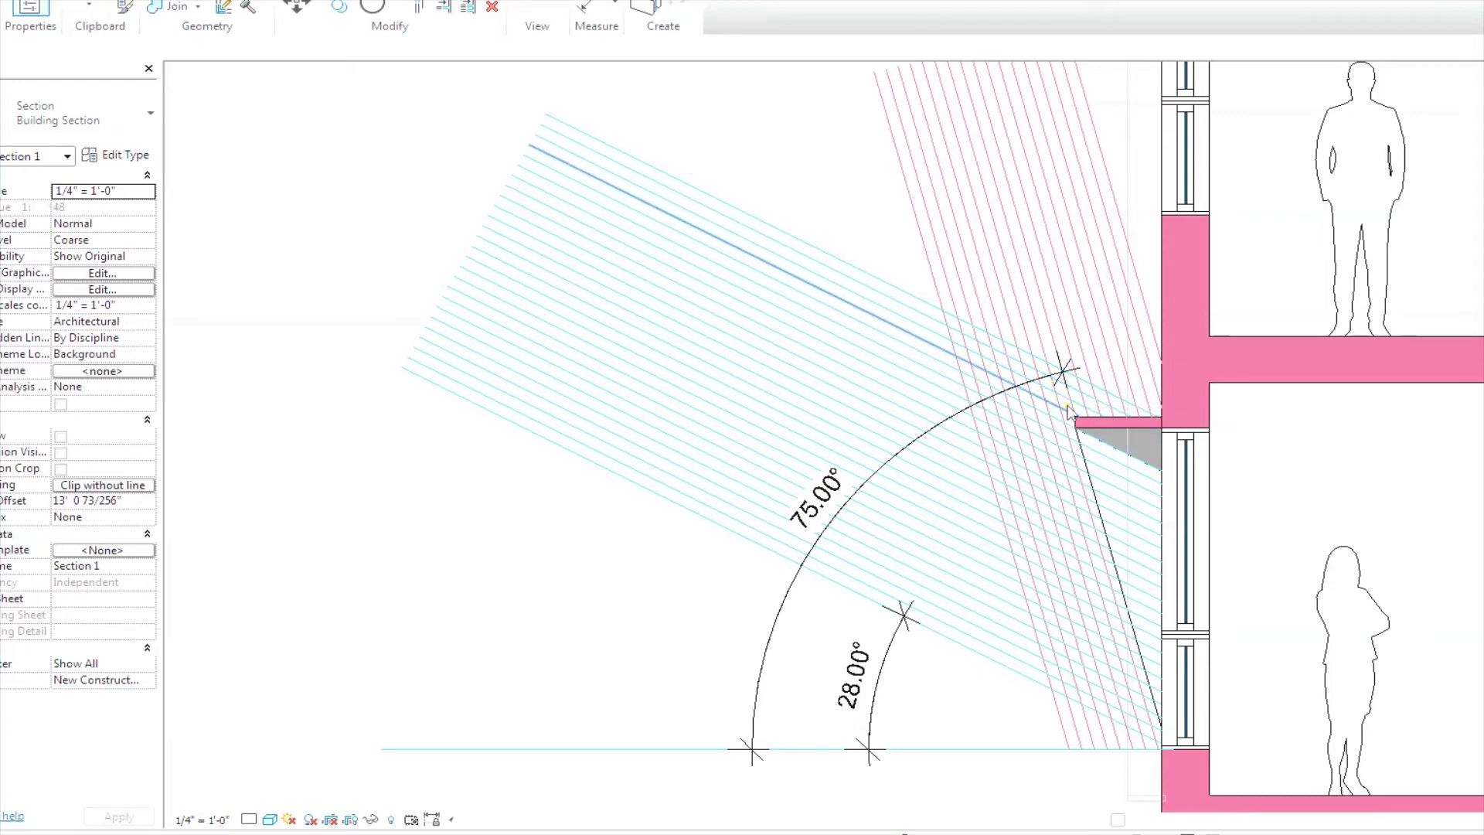
left_click(1121, 580)
key("Escape")
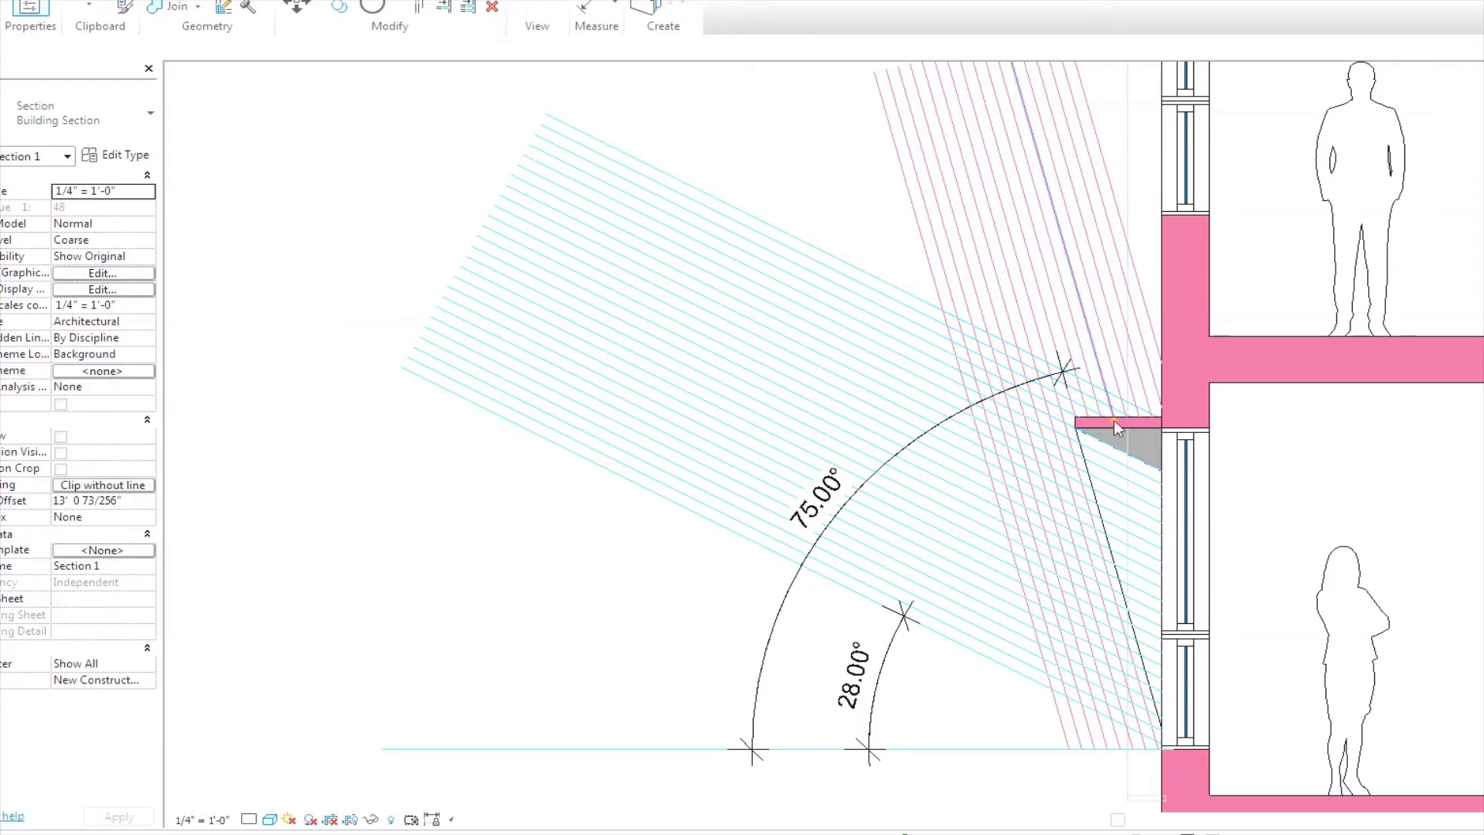
left_click(1117, 449)
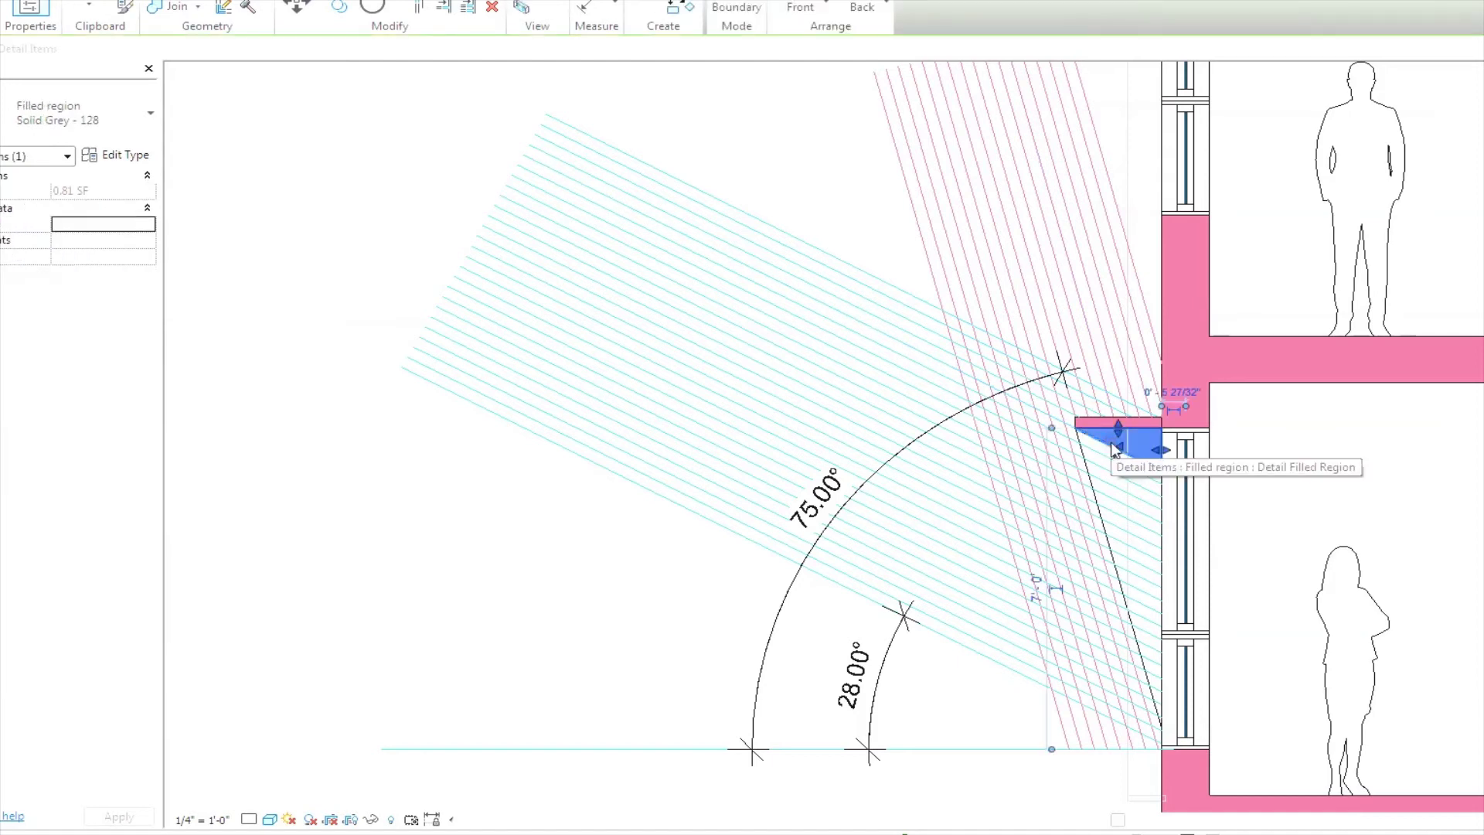
left_click(1307, 446)
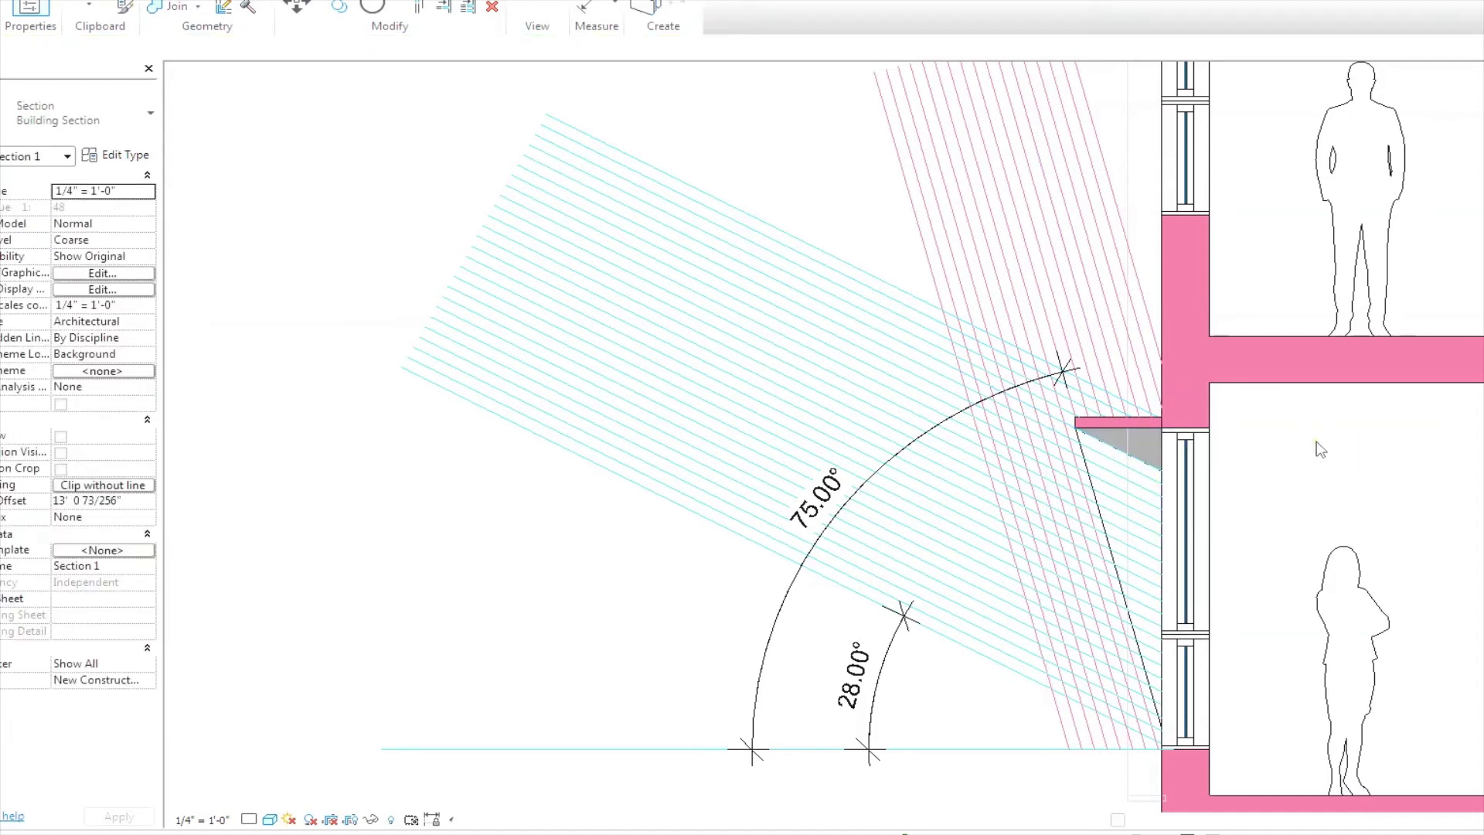
scroll(1323, 477, "down", 3)
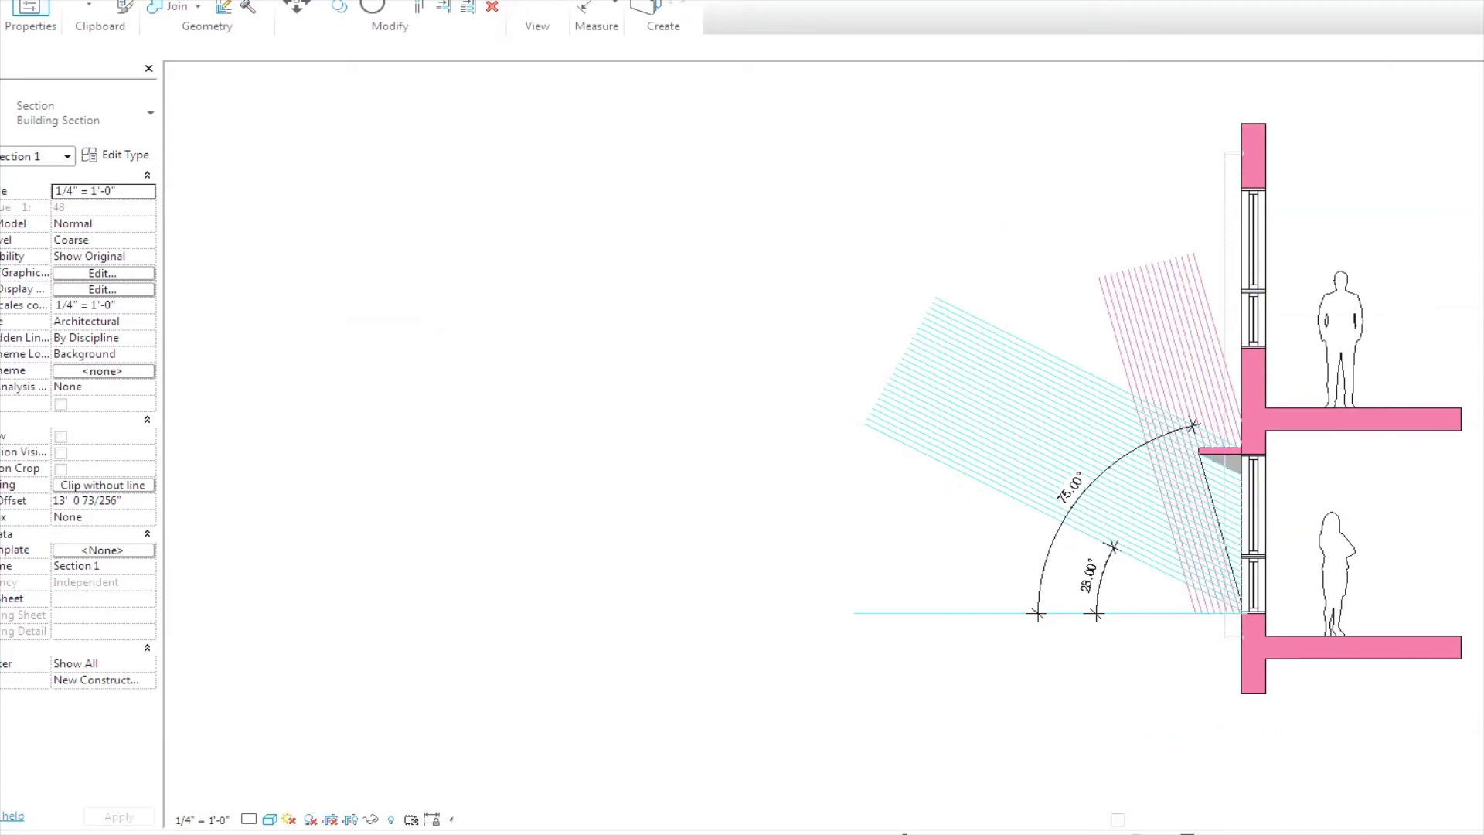
Switch to the 3D sun-path view, orbit around the window, and check the 1:00 PM sun time.
key("ctrl+Tab")
scroll(978, 507, "up", 10)
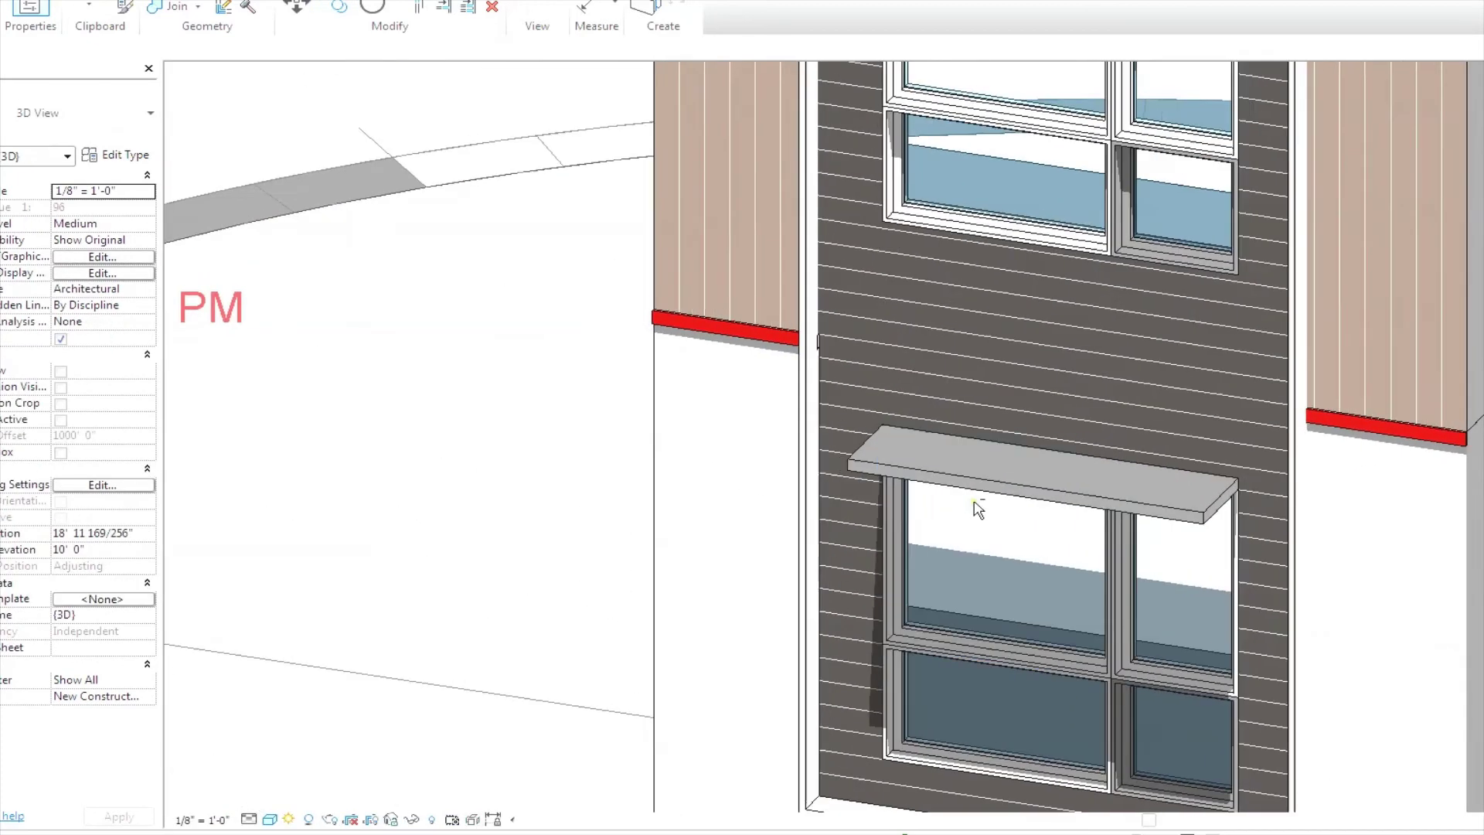
scroll(978, 508, "down", 12)
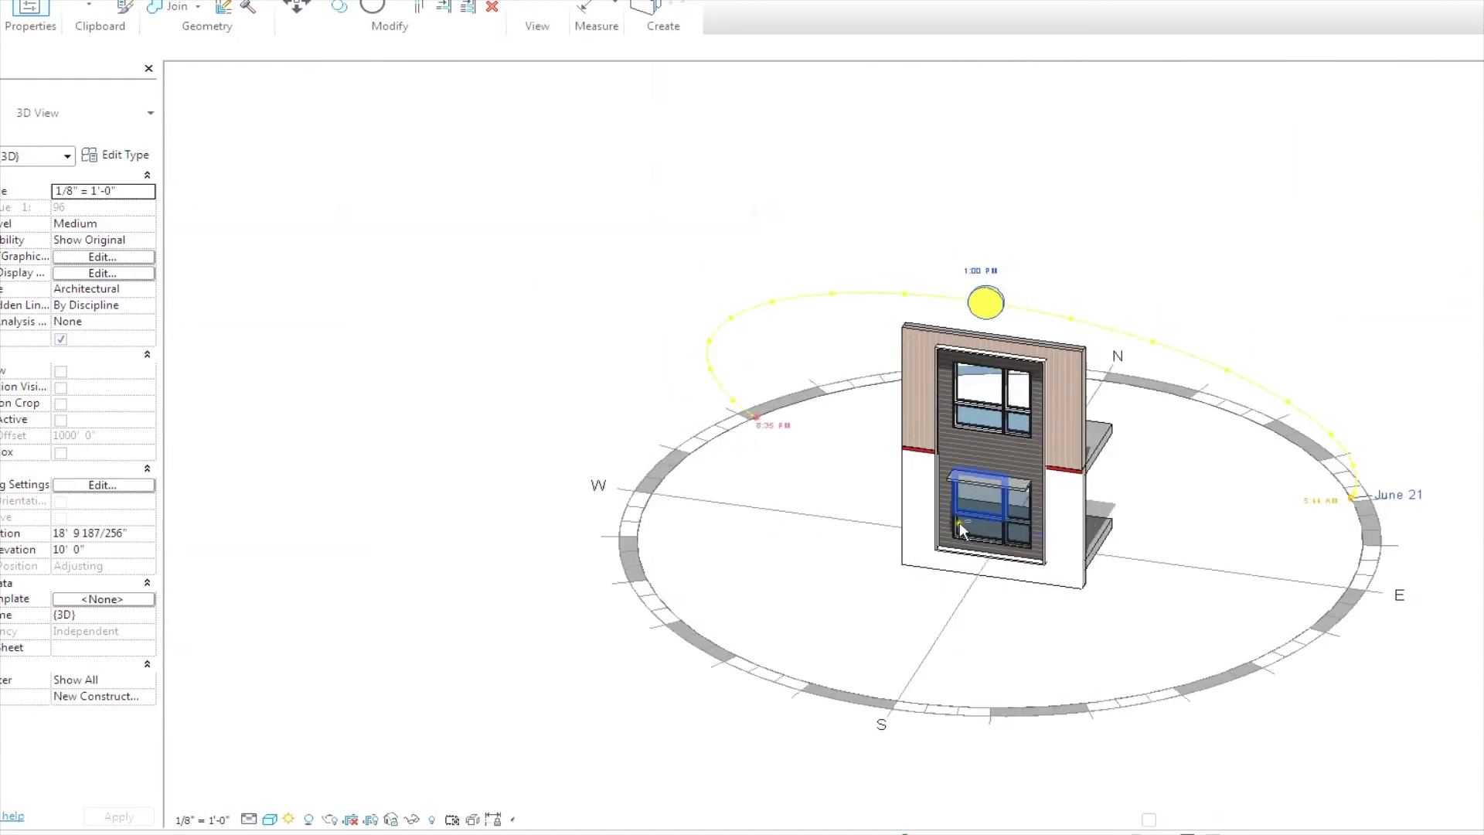
scroll(959, 521, "up", 5)
scroll(808, 578, "up", 4)
middle_click_drag(723, 611, 851, 504, "shift")
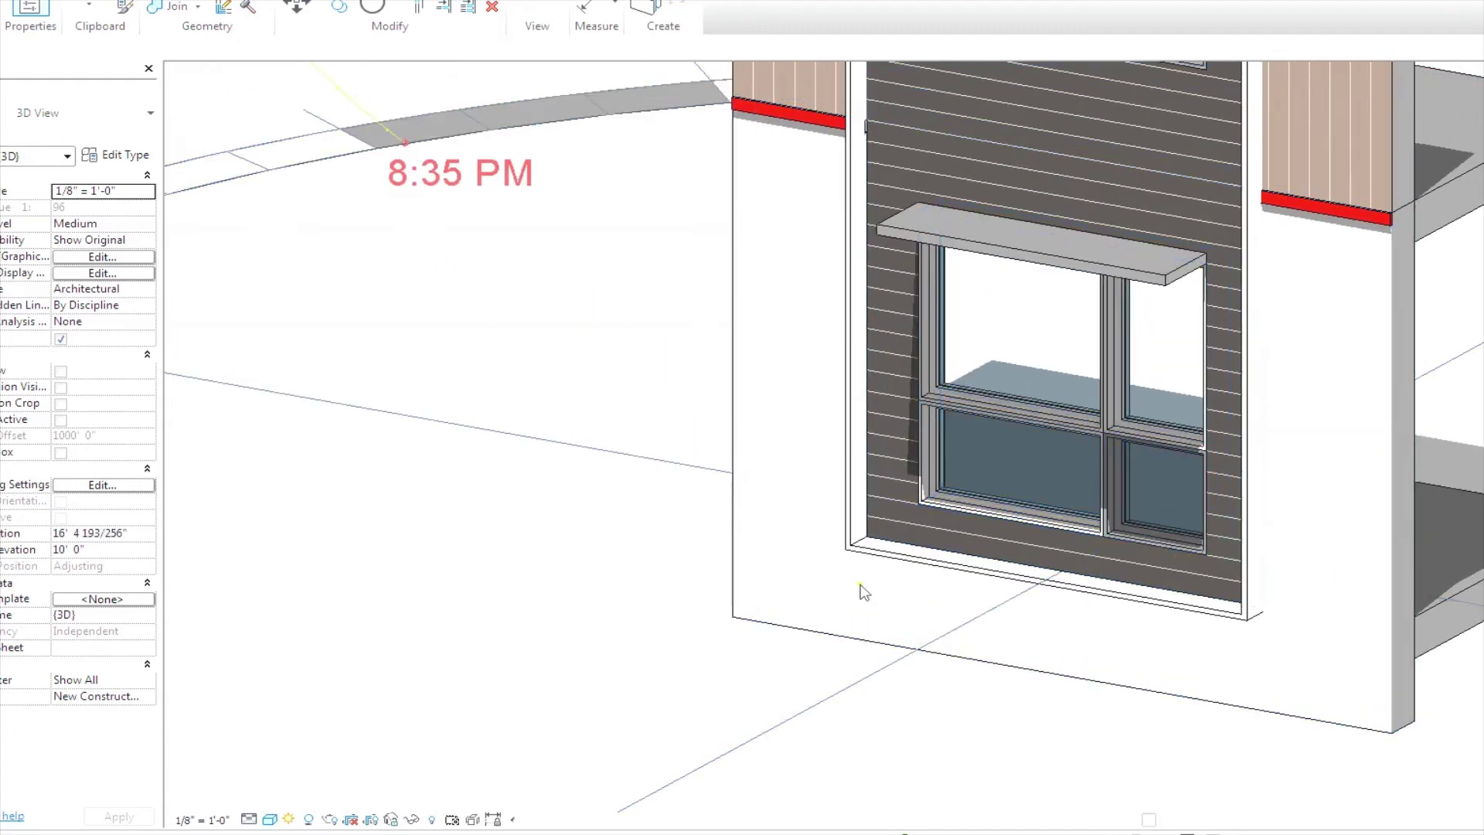
scroll(659, 632, "down", 8)
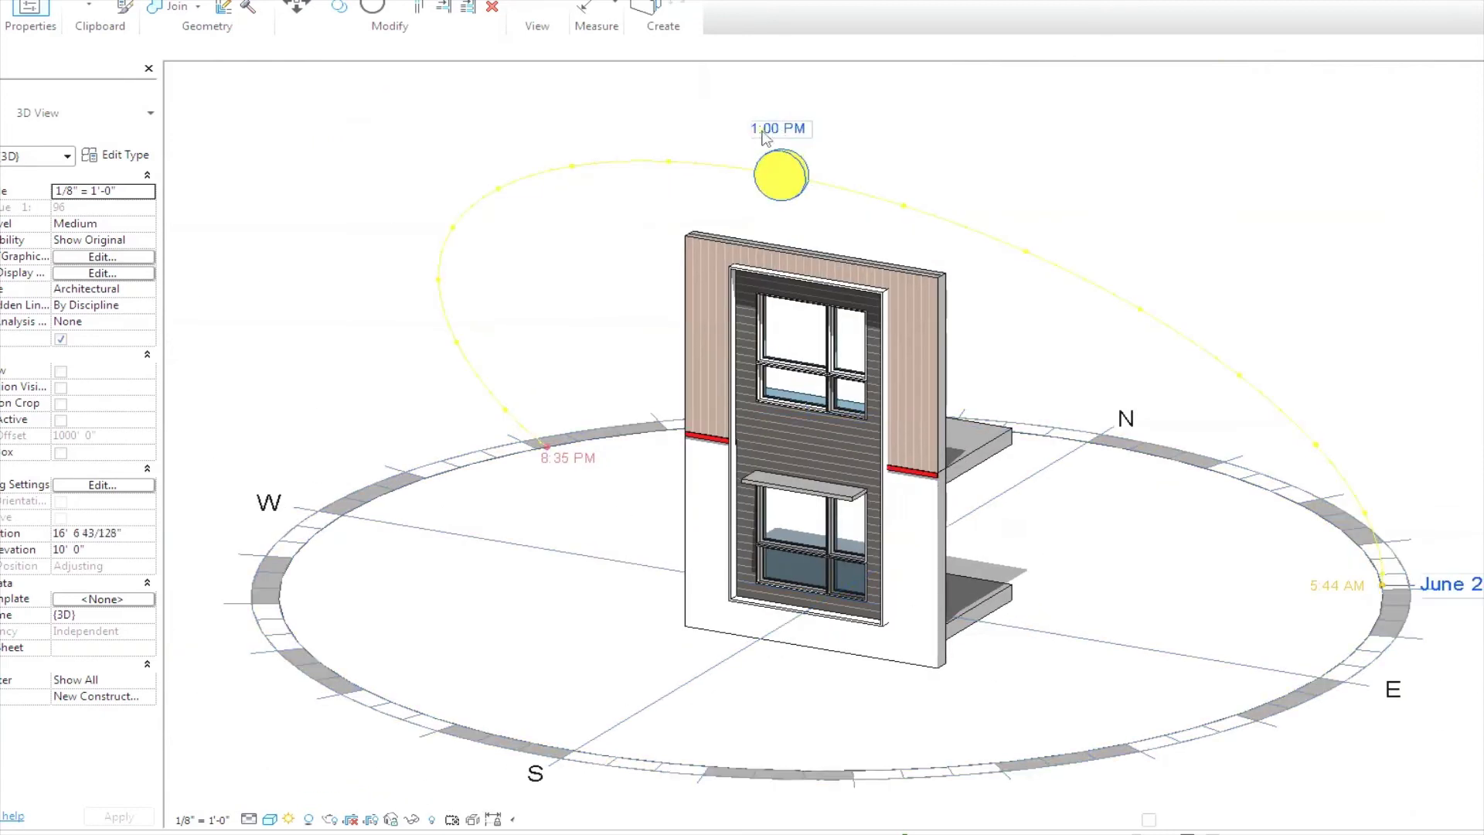
left_click(765, 133)
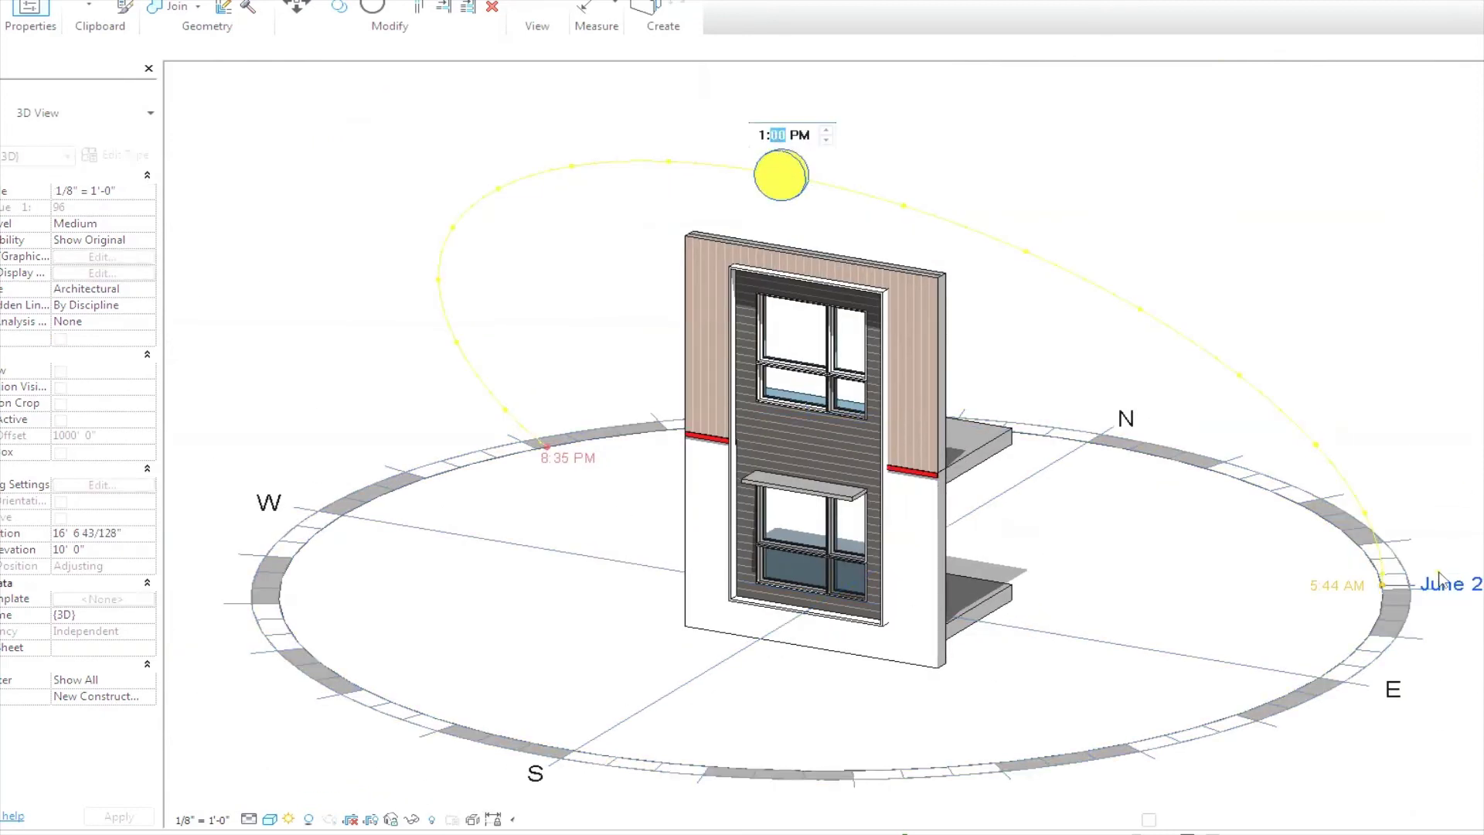
key("Return")
scroll(632, 495, "down", 3)
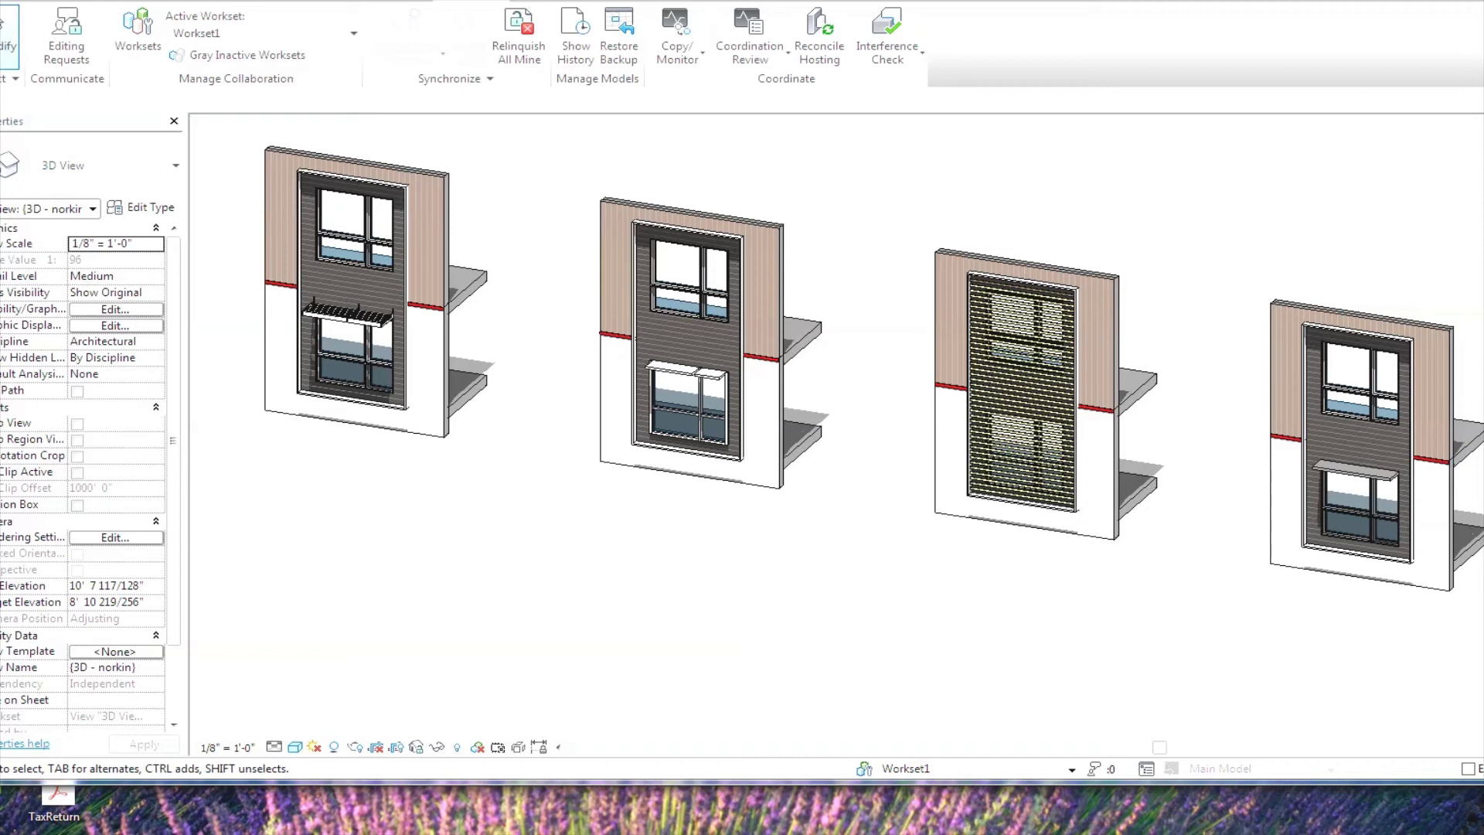
Zoom in and inspect the floor-slab shelf above the lower window, then deselect it.
scroll(1005, 371, "up", 3)
scroll(1005, 371, "up", 2)
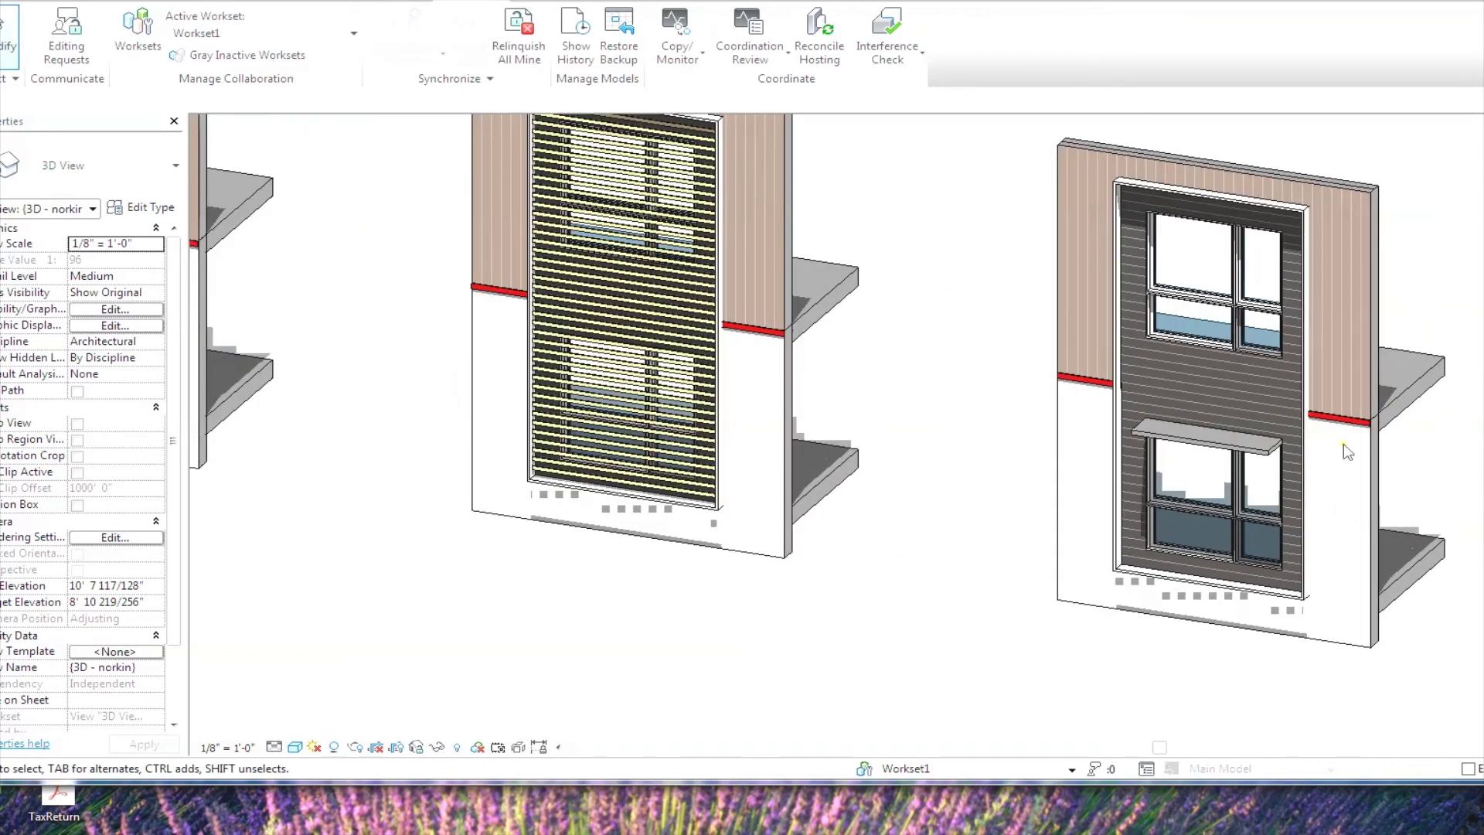
left_click(1206, 436)
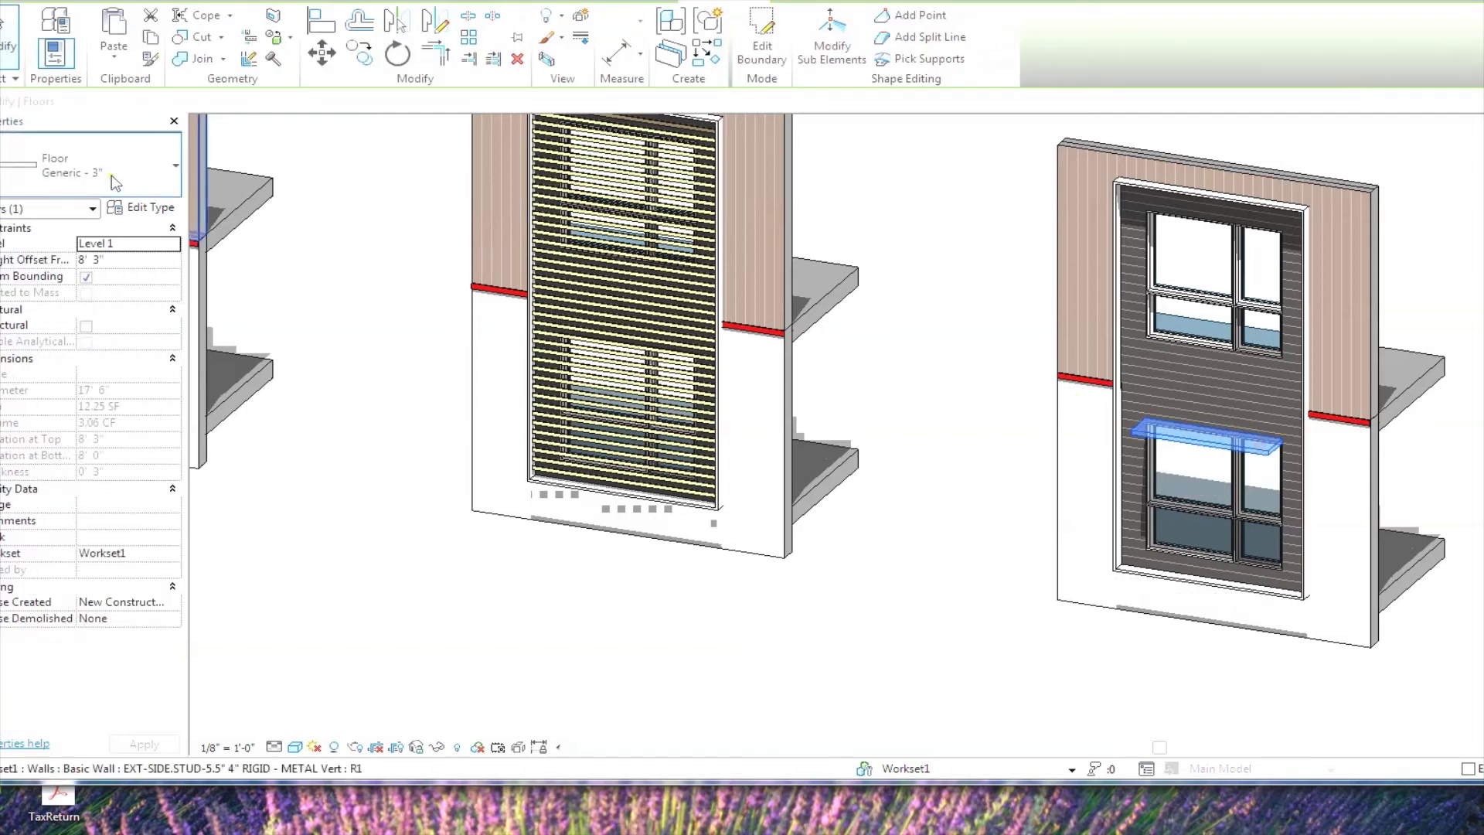
left_click(889, 594)
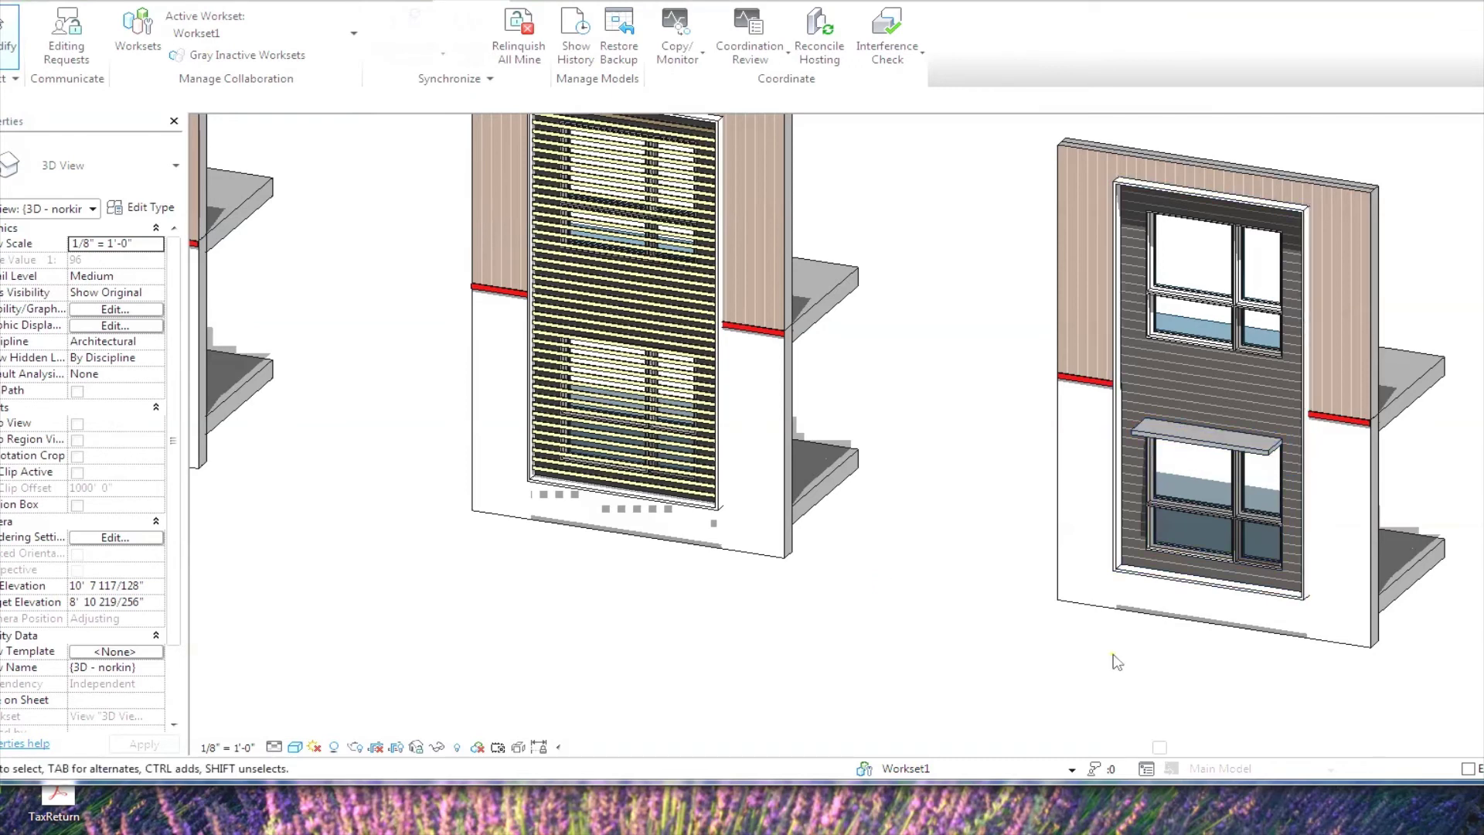
Review the shade wall sweep's type properties without changes, then open Visibility/Graphic Overrides with VG.
scroll(1116, 661, "down", 5)
scroll(741, 488, "up", 7)
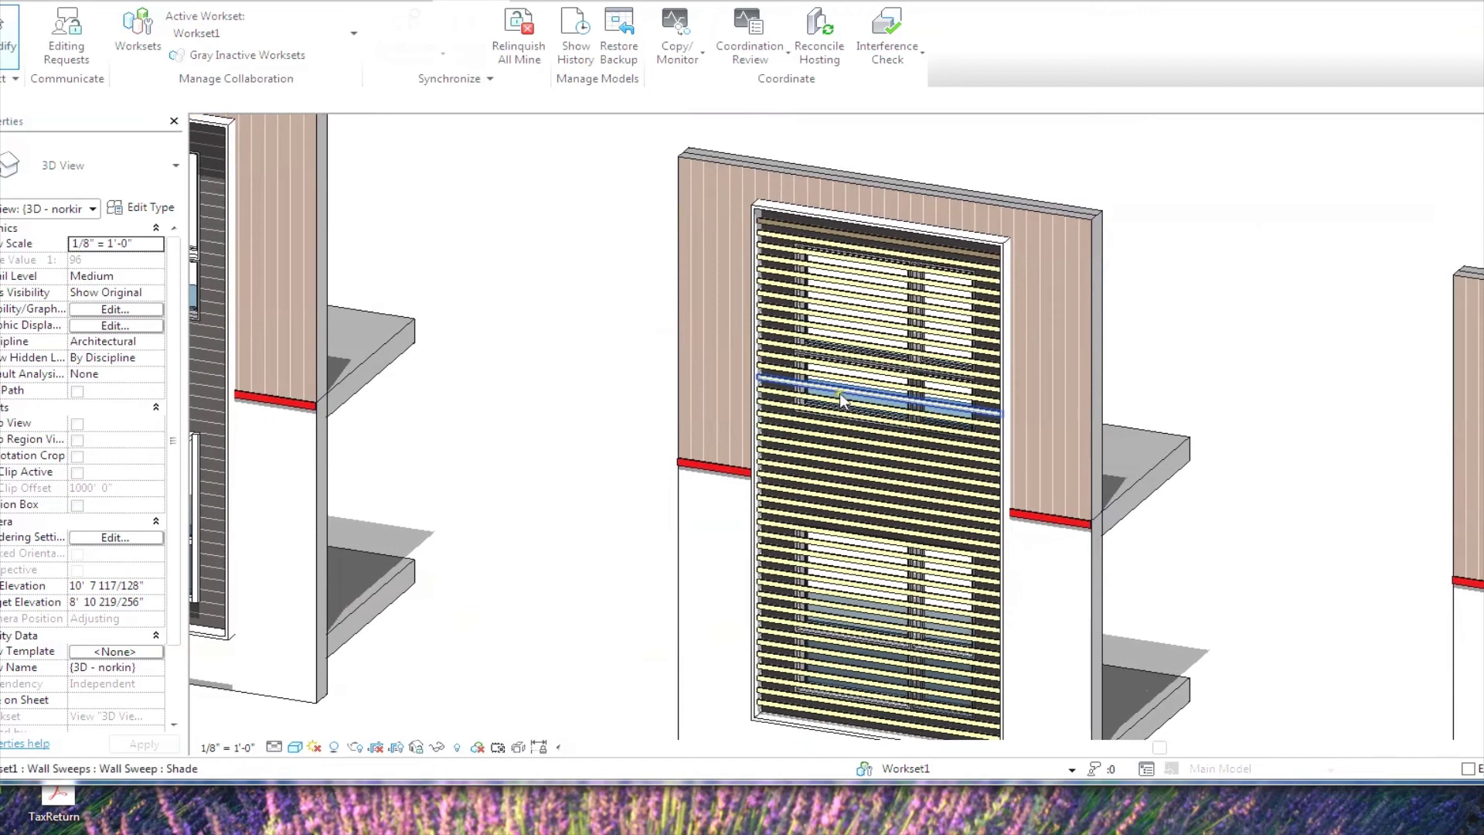
scroll(840, 393, "up", 3)
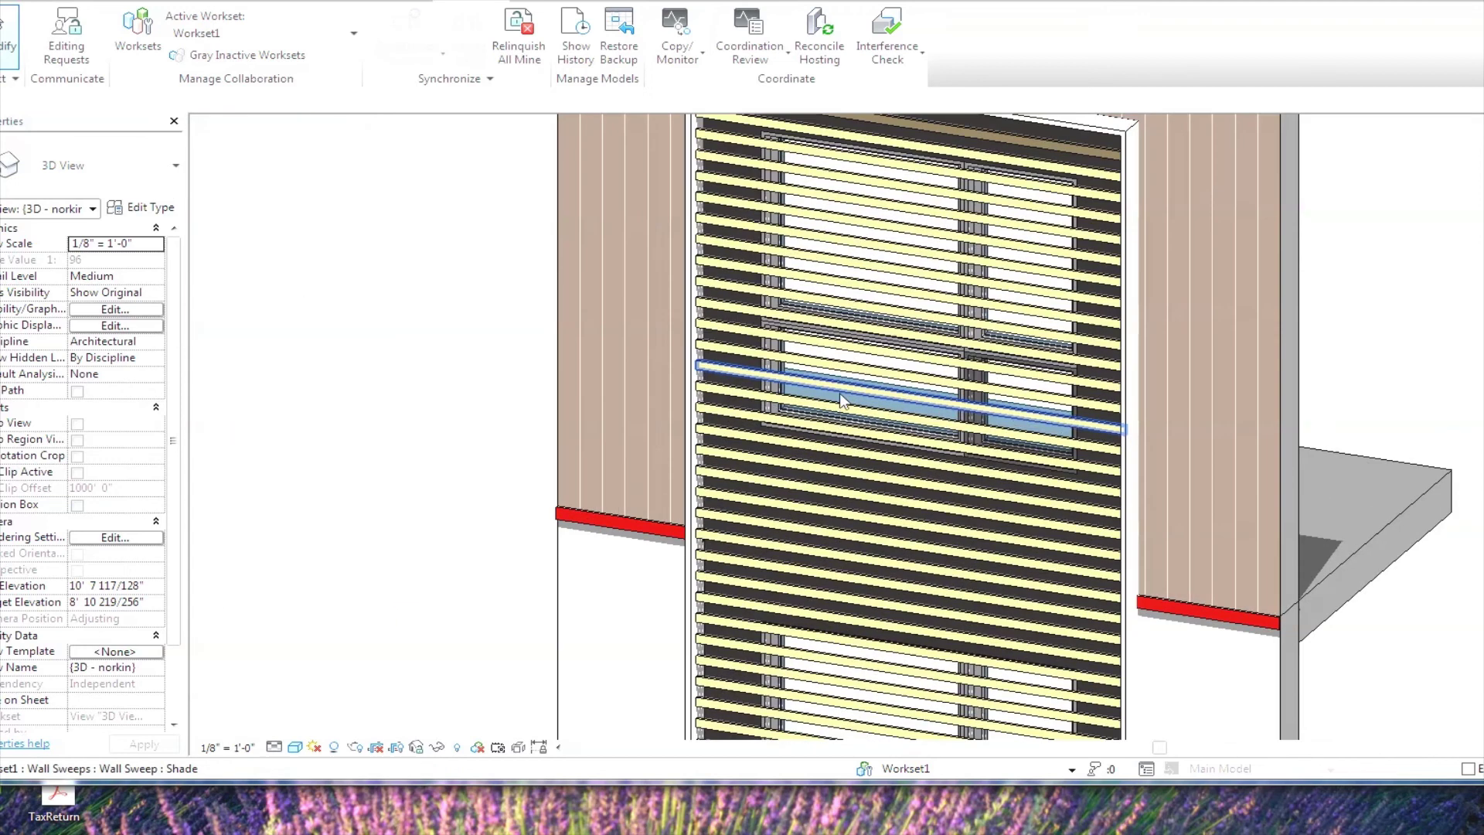
left_click(831, 464)
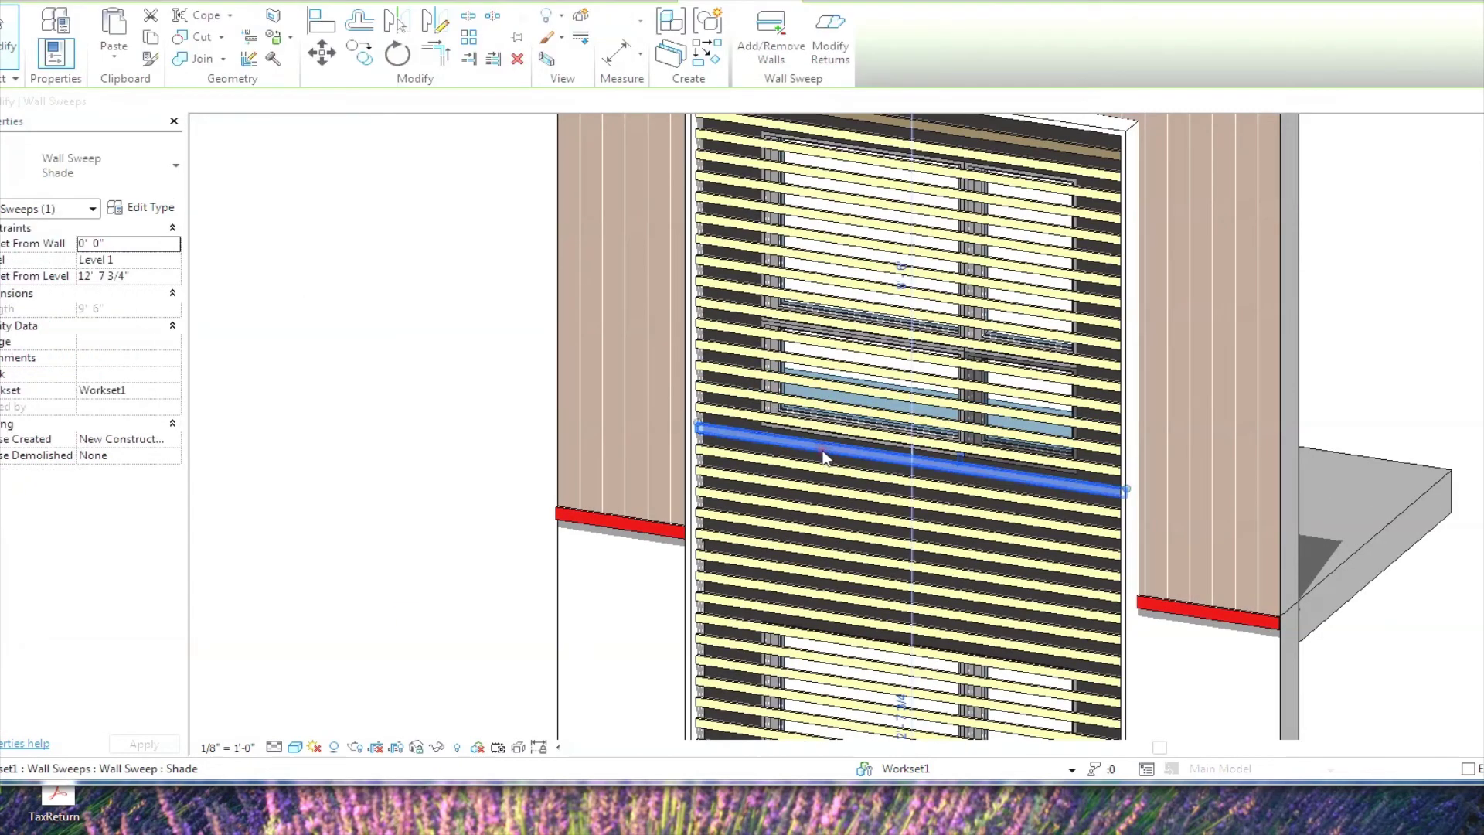
left_click(154, 211)
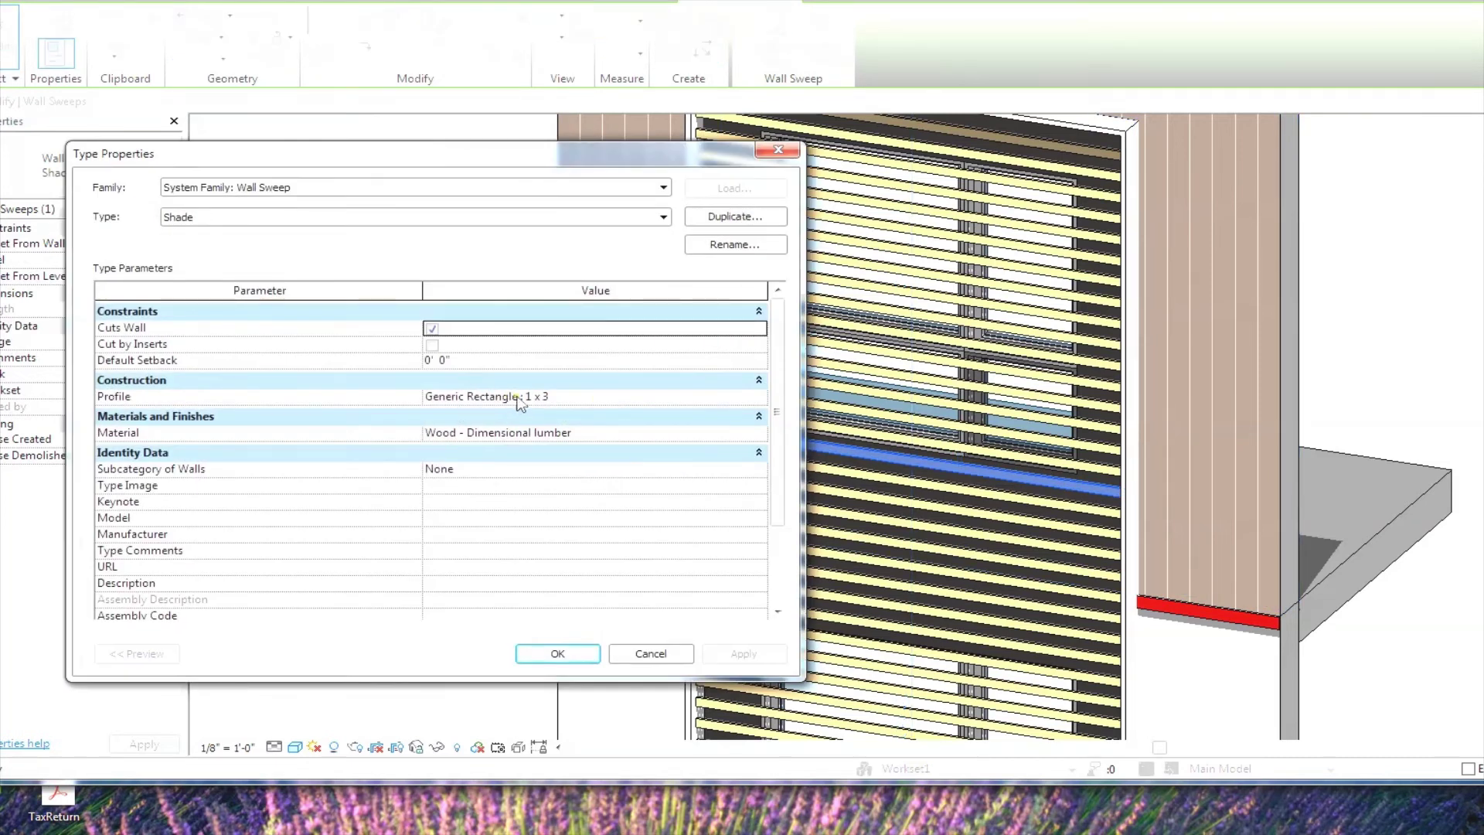
left_click(643, 652)
left_click(1460, 329)
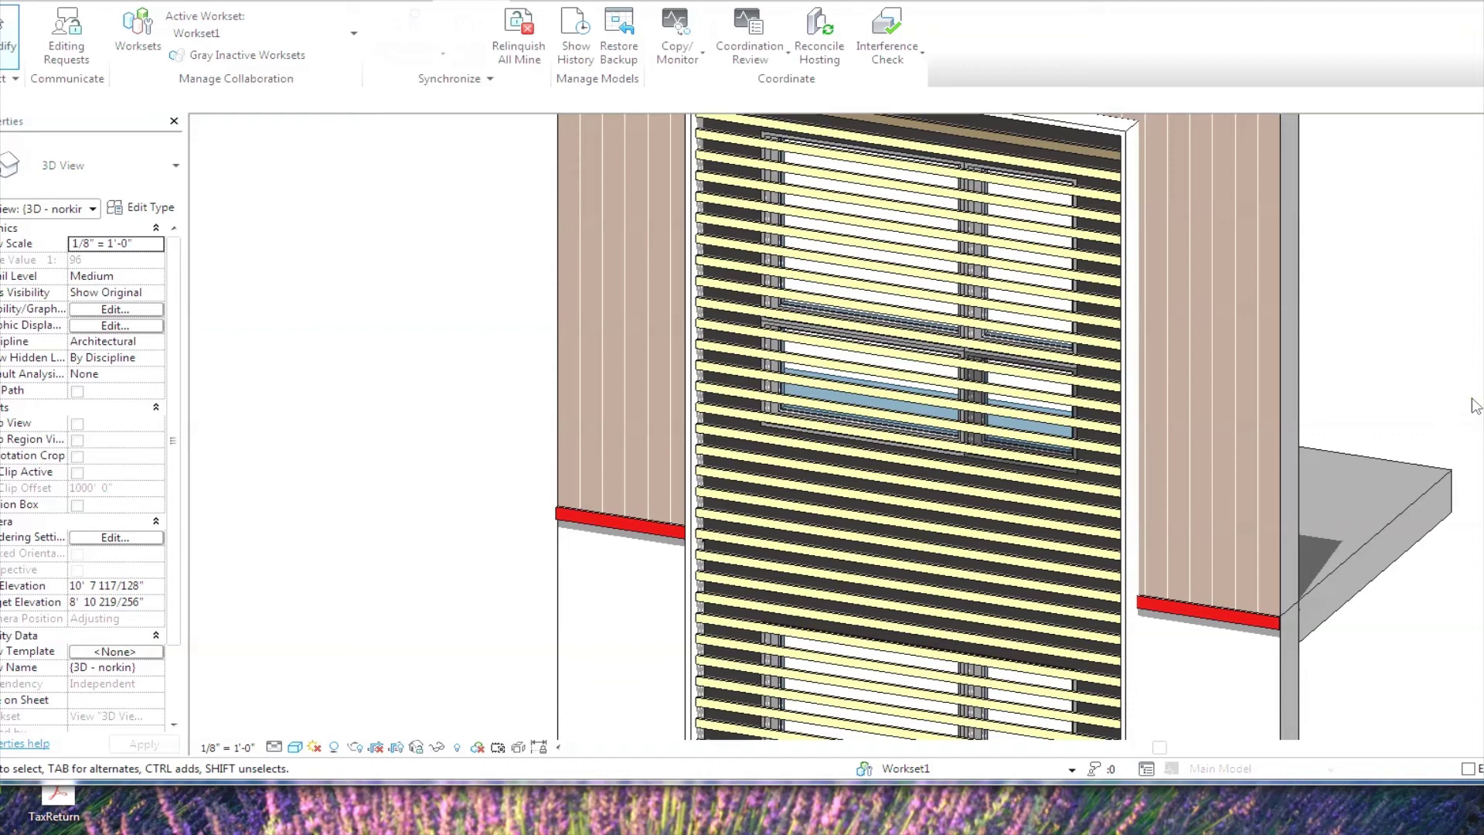
key("v")
key("v")
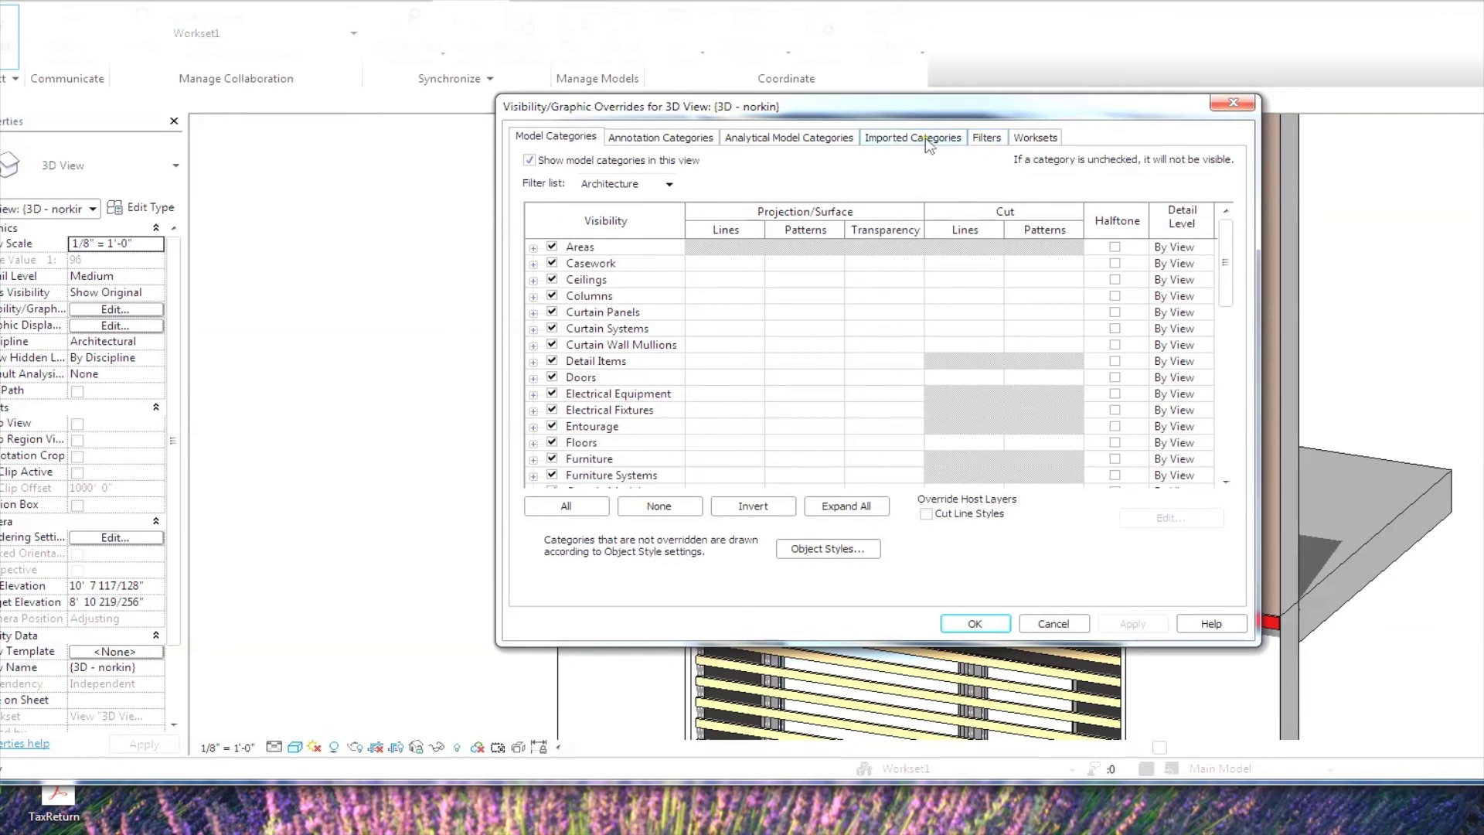
Set the Always Off workset to Show in the view's Worksets overrides and apply.
left_click(1035, 137)
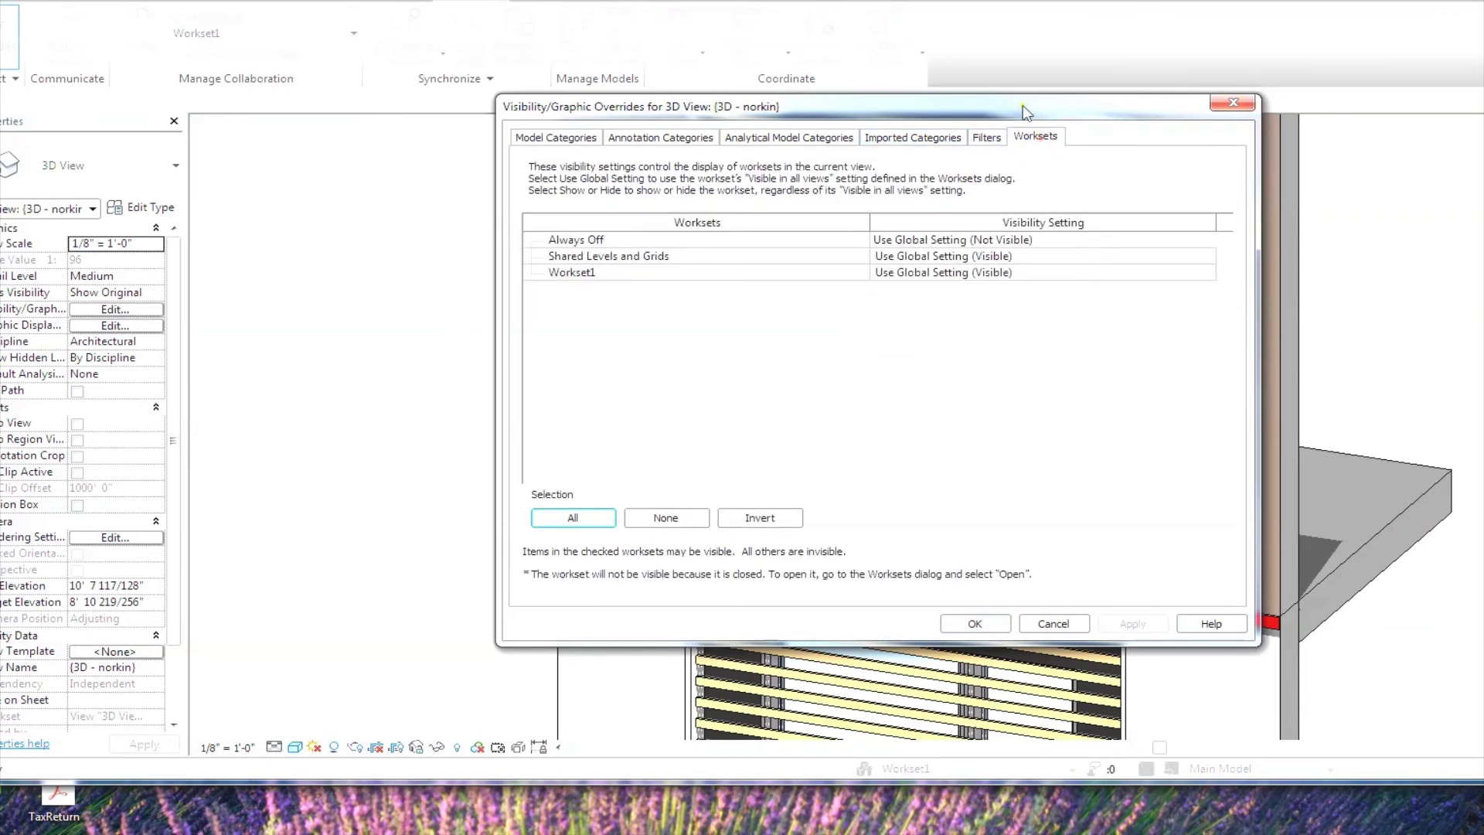
left_click_drag(1026, 112, 532, 171)
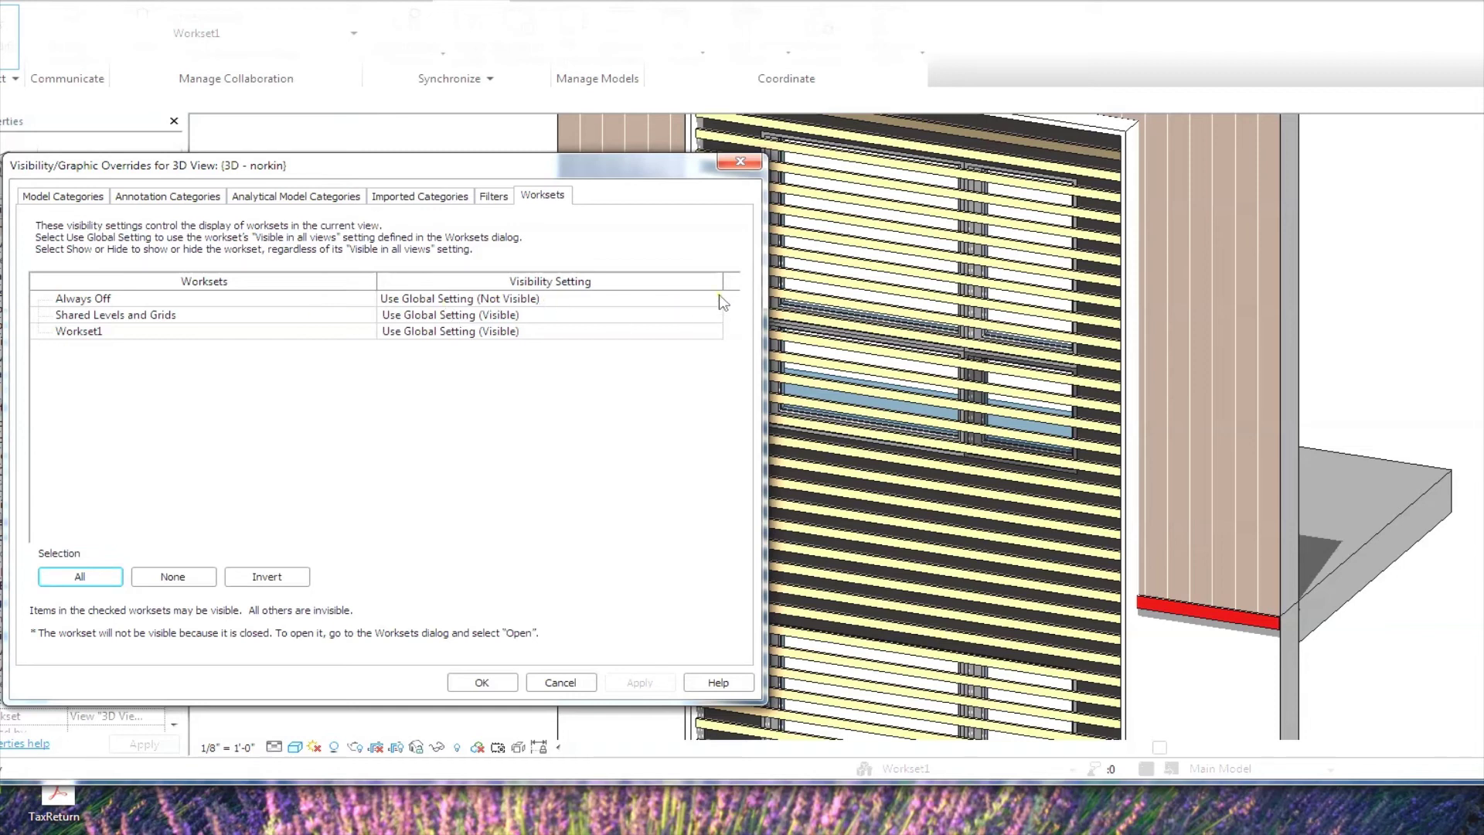
left_click(724, 302)
left_click(712, 299)
left_click(398, 314)
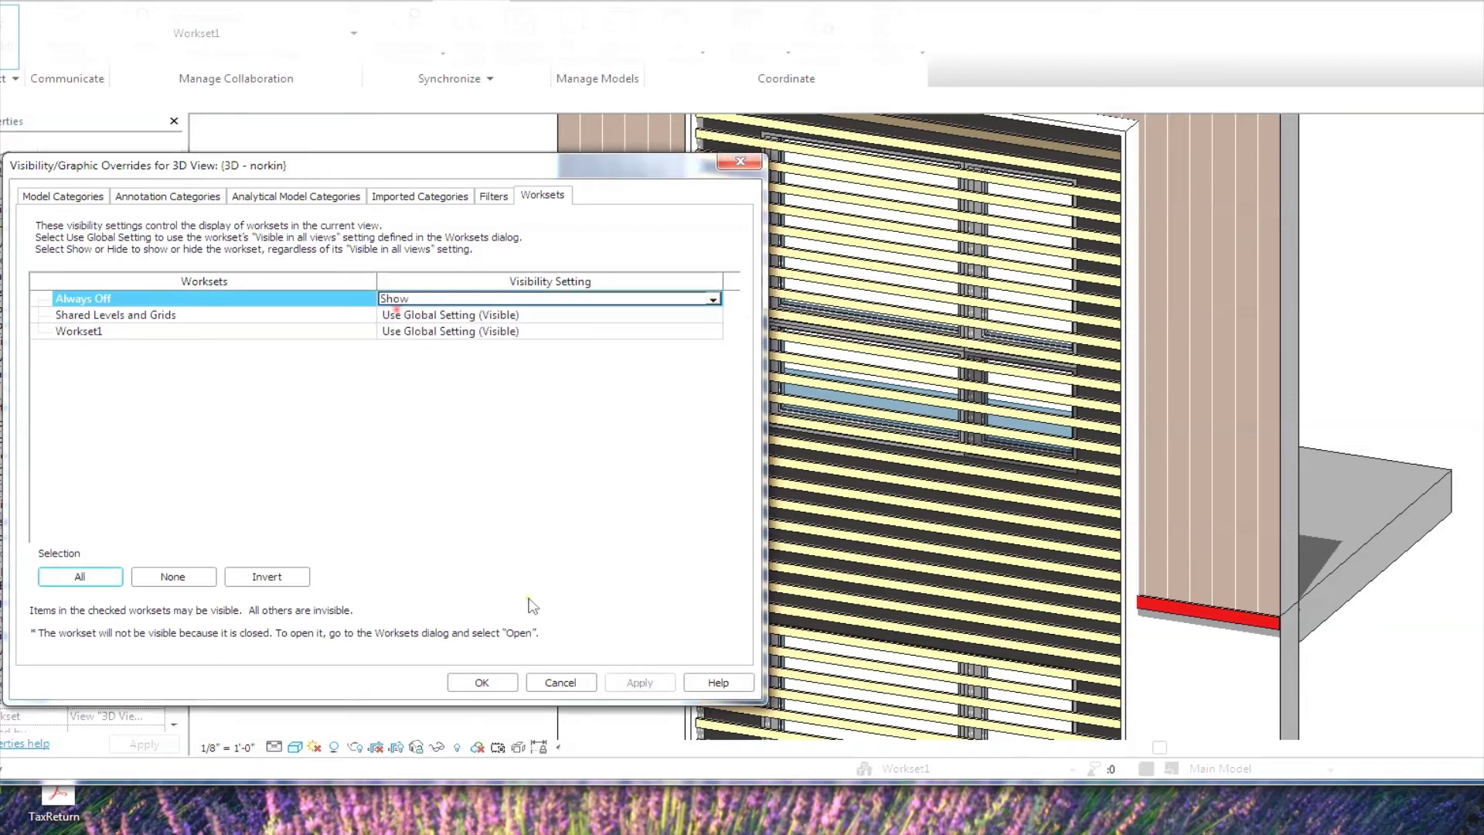
left_click(482, 683)
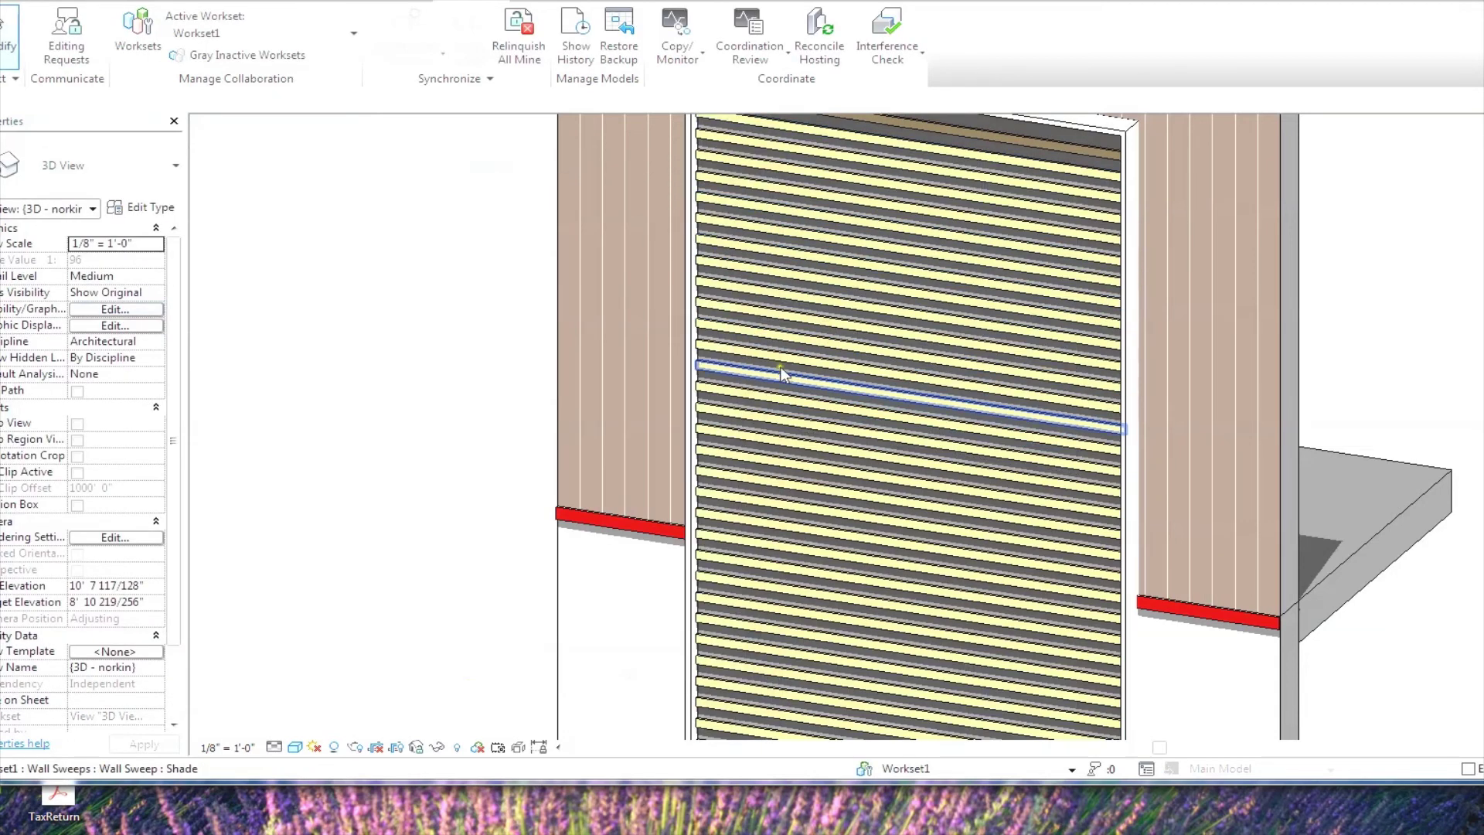
Pan and zoom the 3D view over to the left windowed curtain-wall facade.
scroll(781, 374, "down", 2)
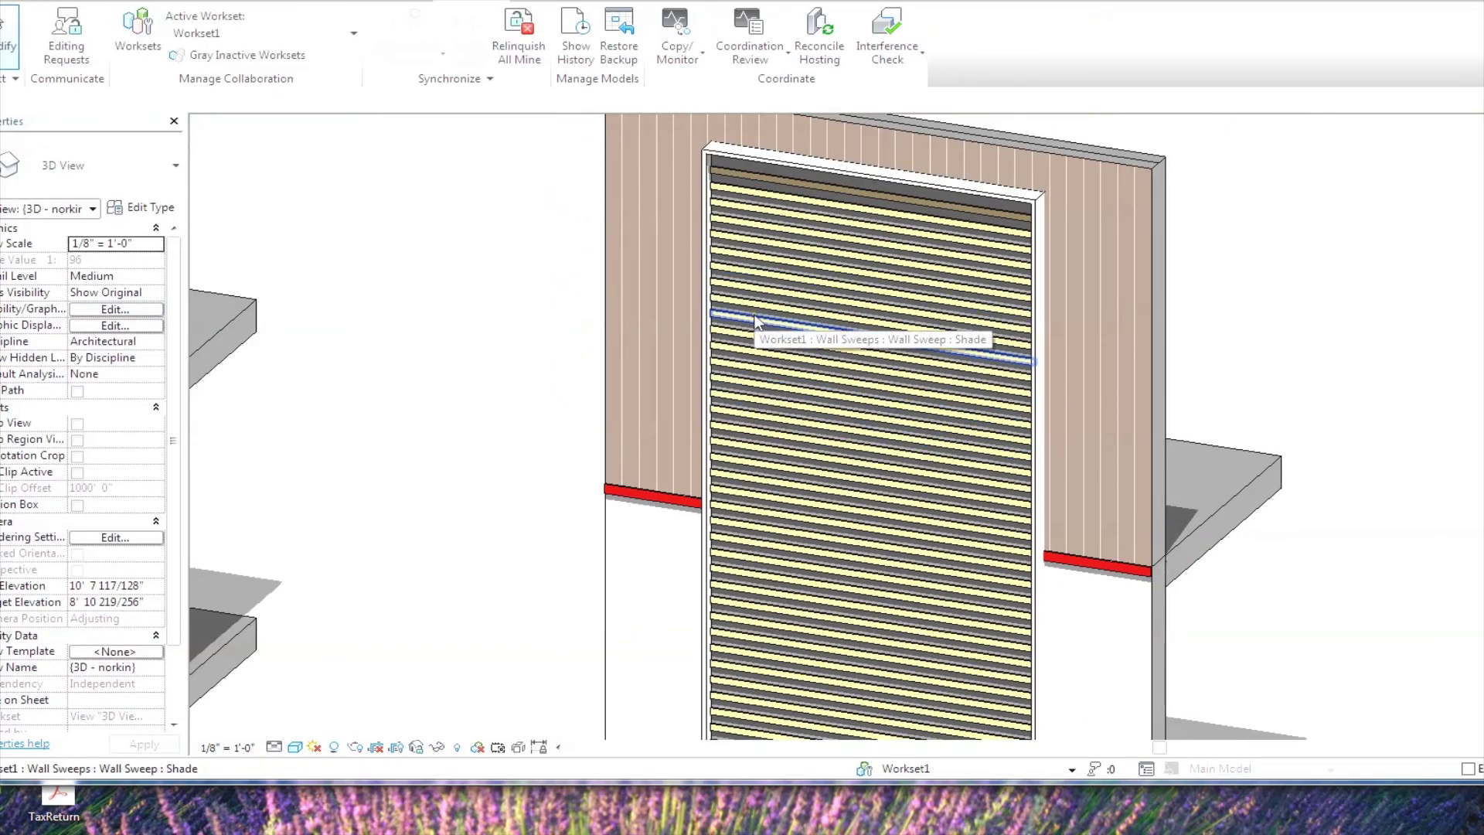
scroll(755, 320, "up", 1)
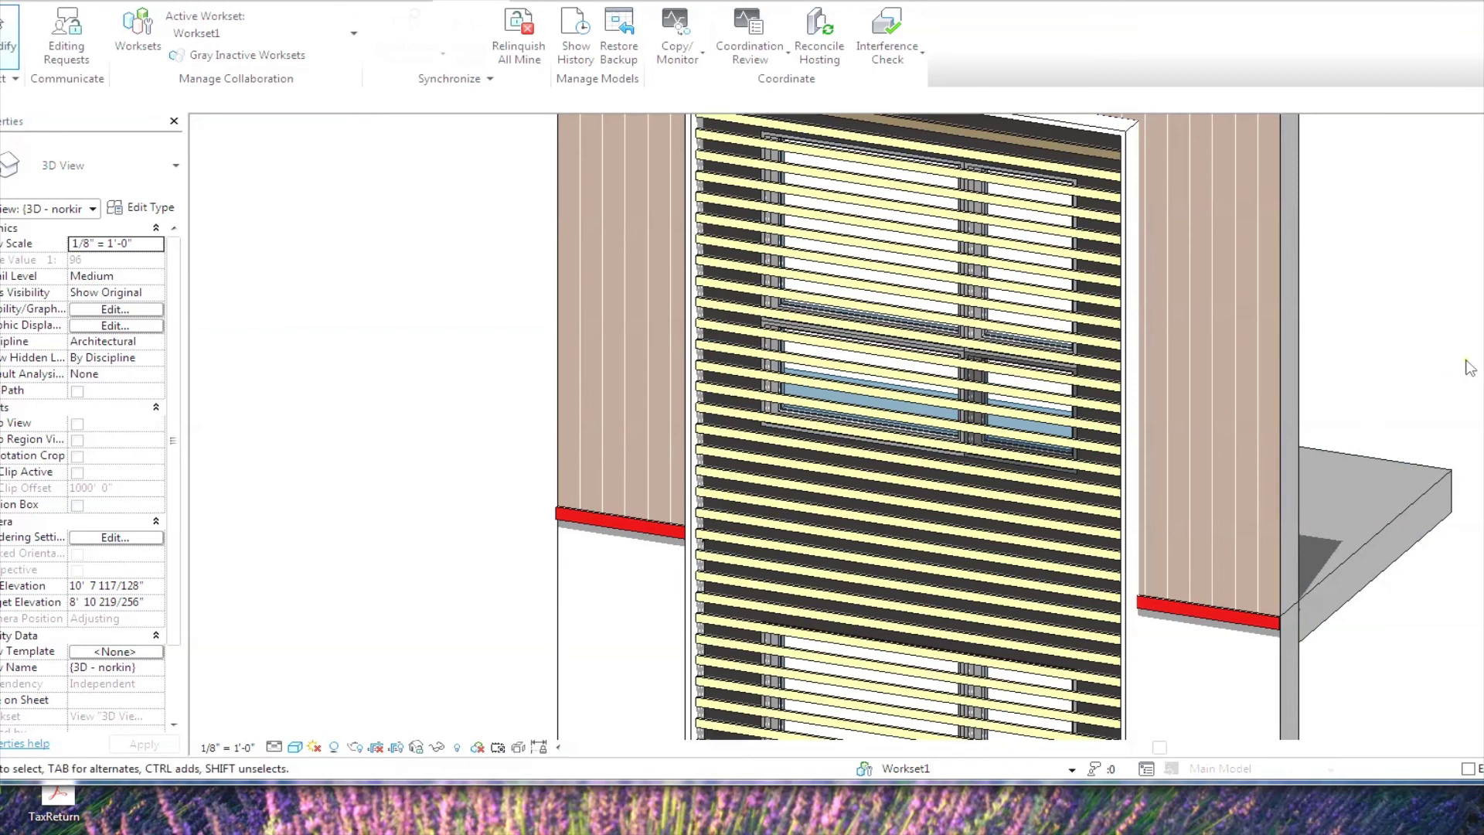
scroll(1475, 385, "down", 3)
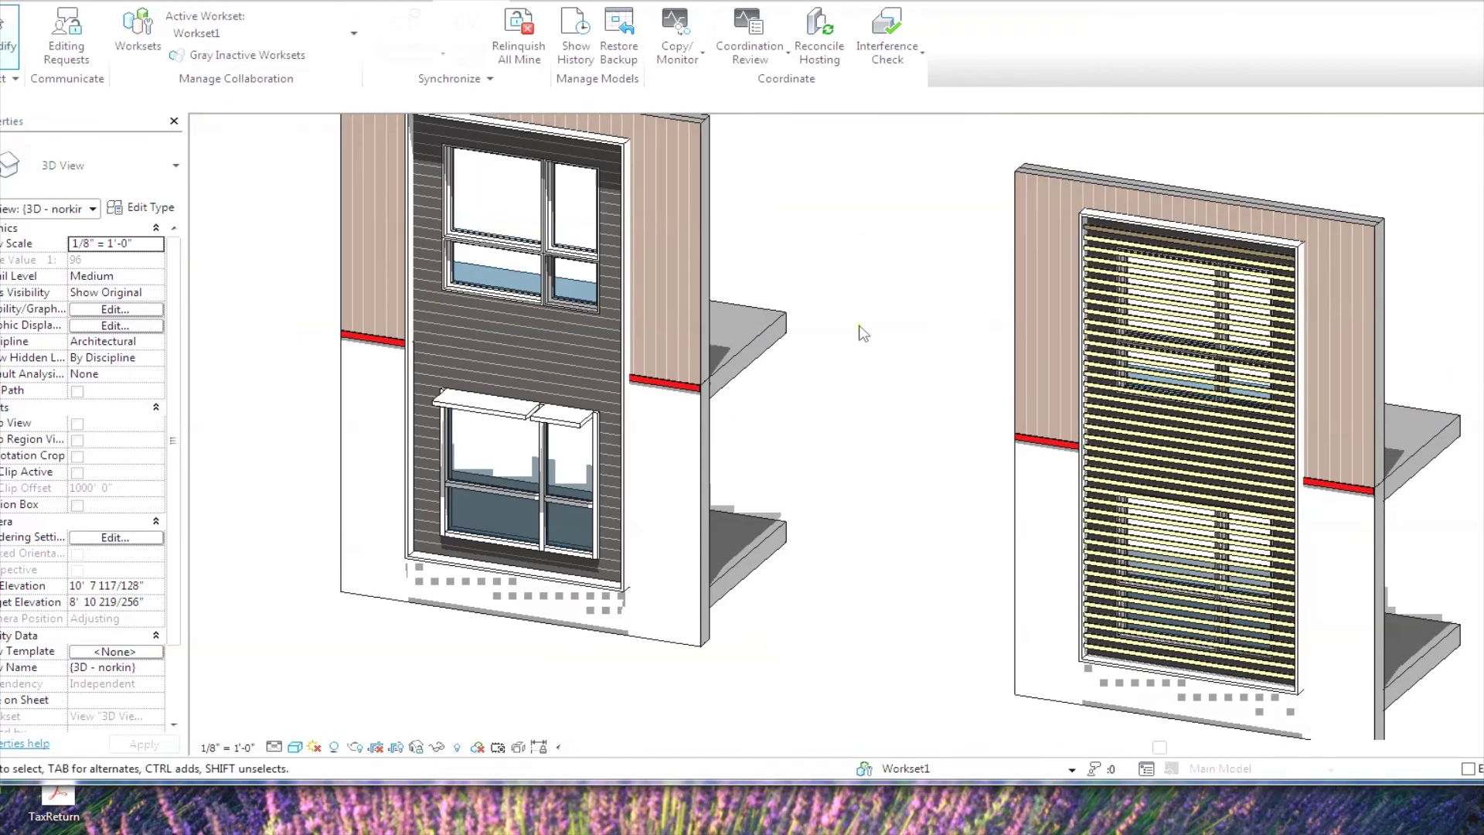
middle_click_drag(861, 331, 1151, 317)
scroll(804, 510, "up", 2)
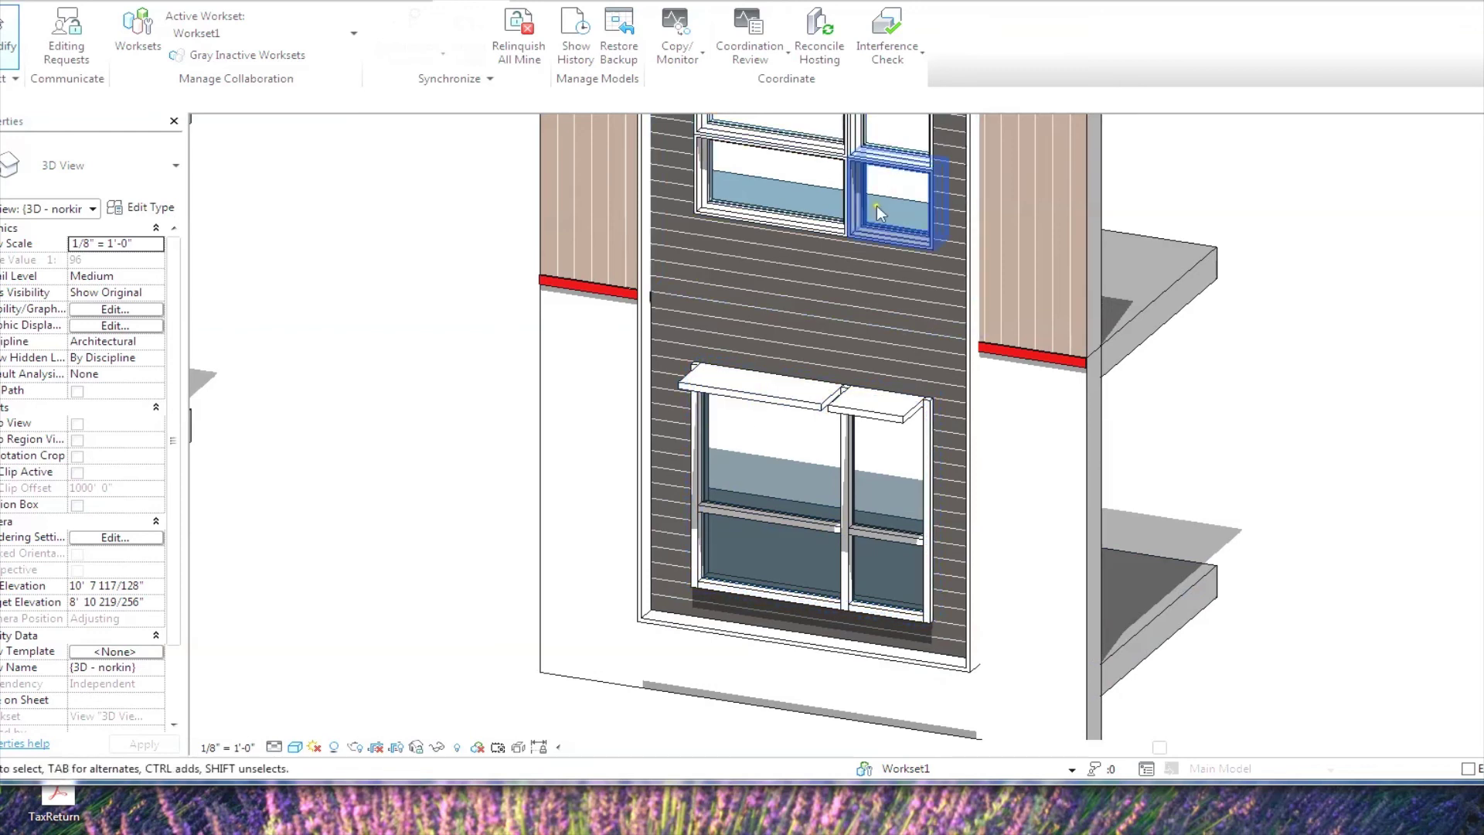
left_click(846, 536)
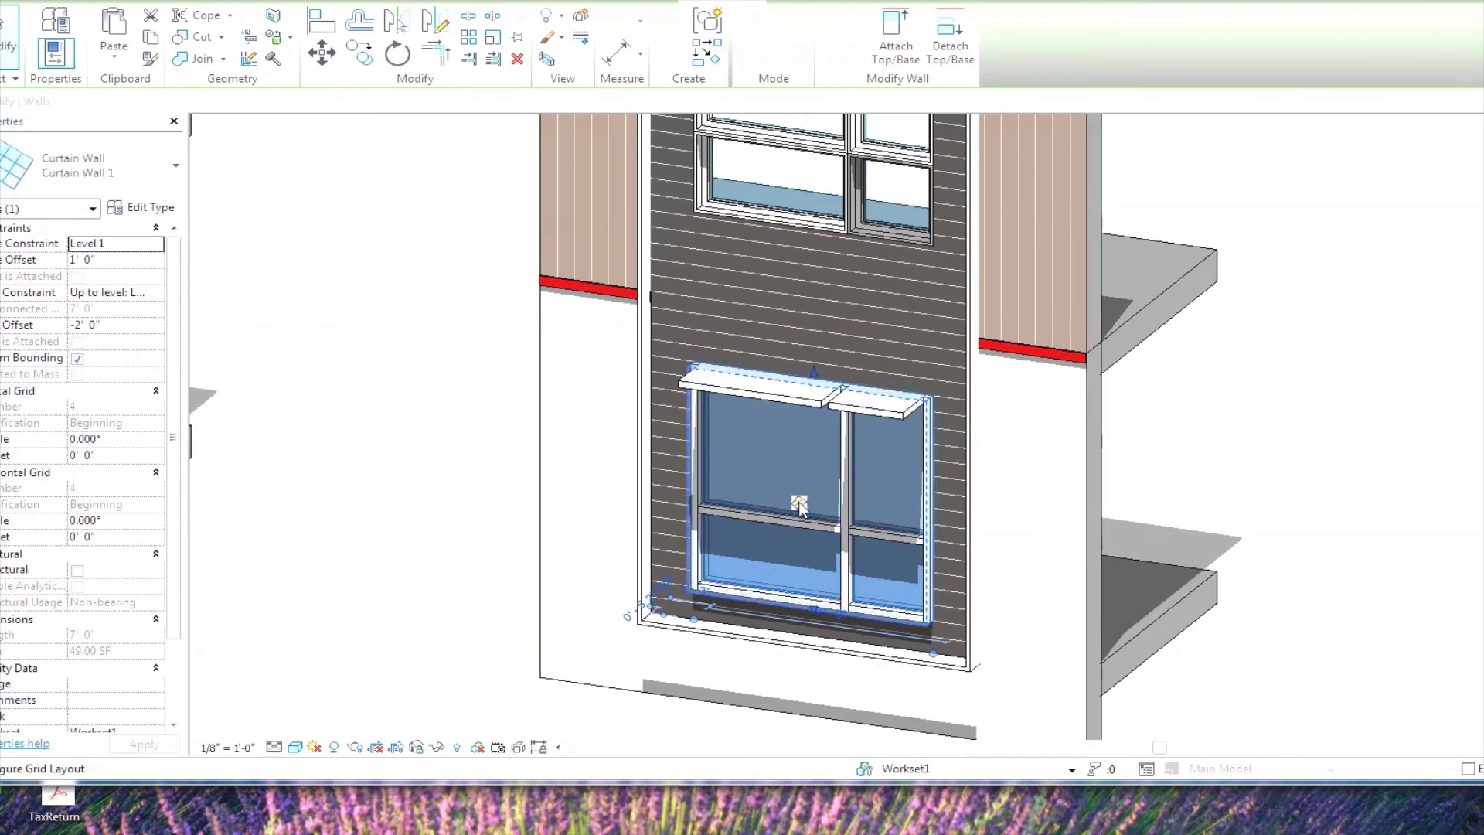
key("Escape")
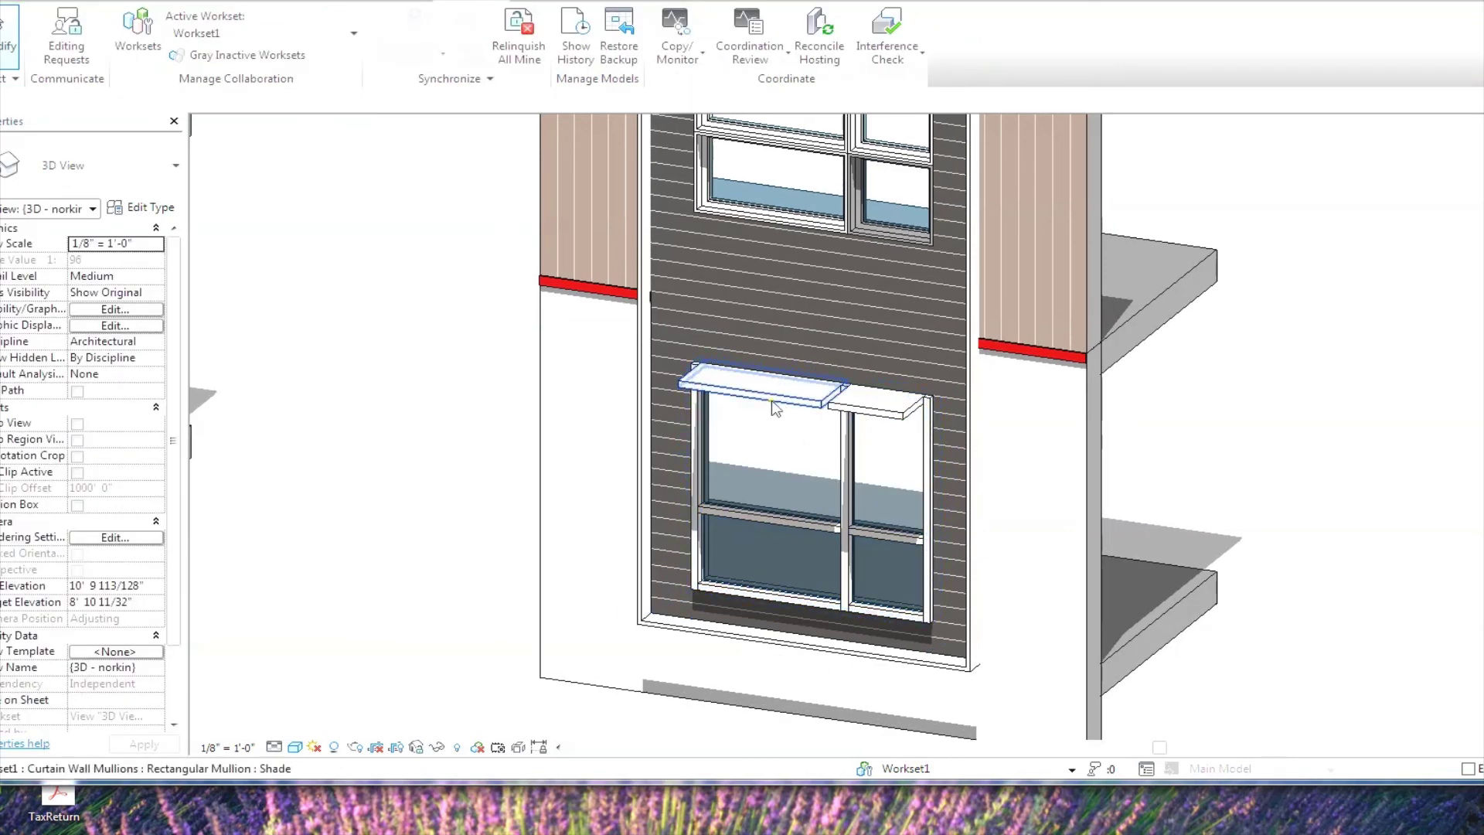
left_click(804, 398)
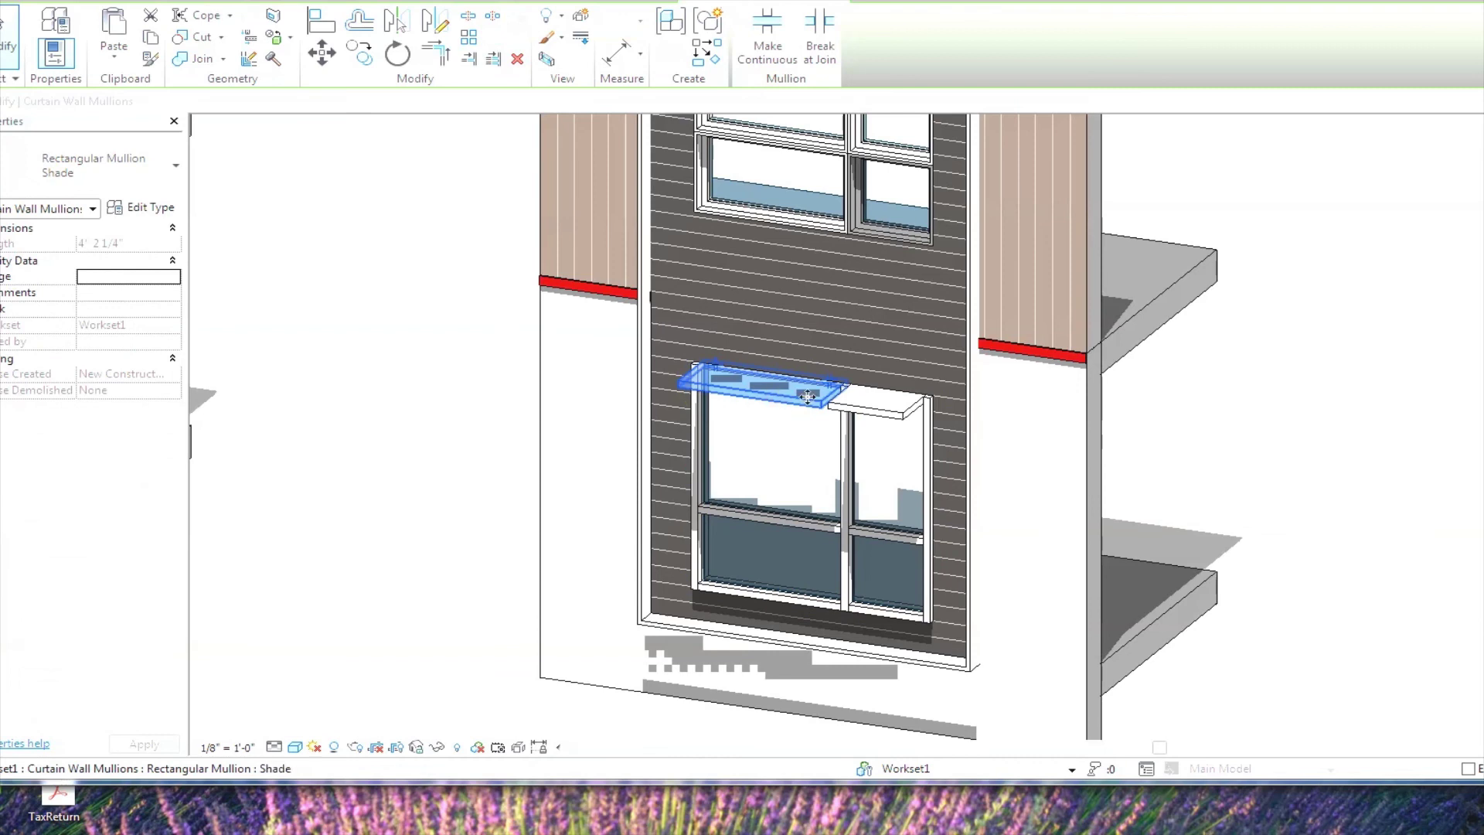
left_click(149, 209)
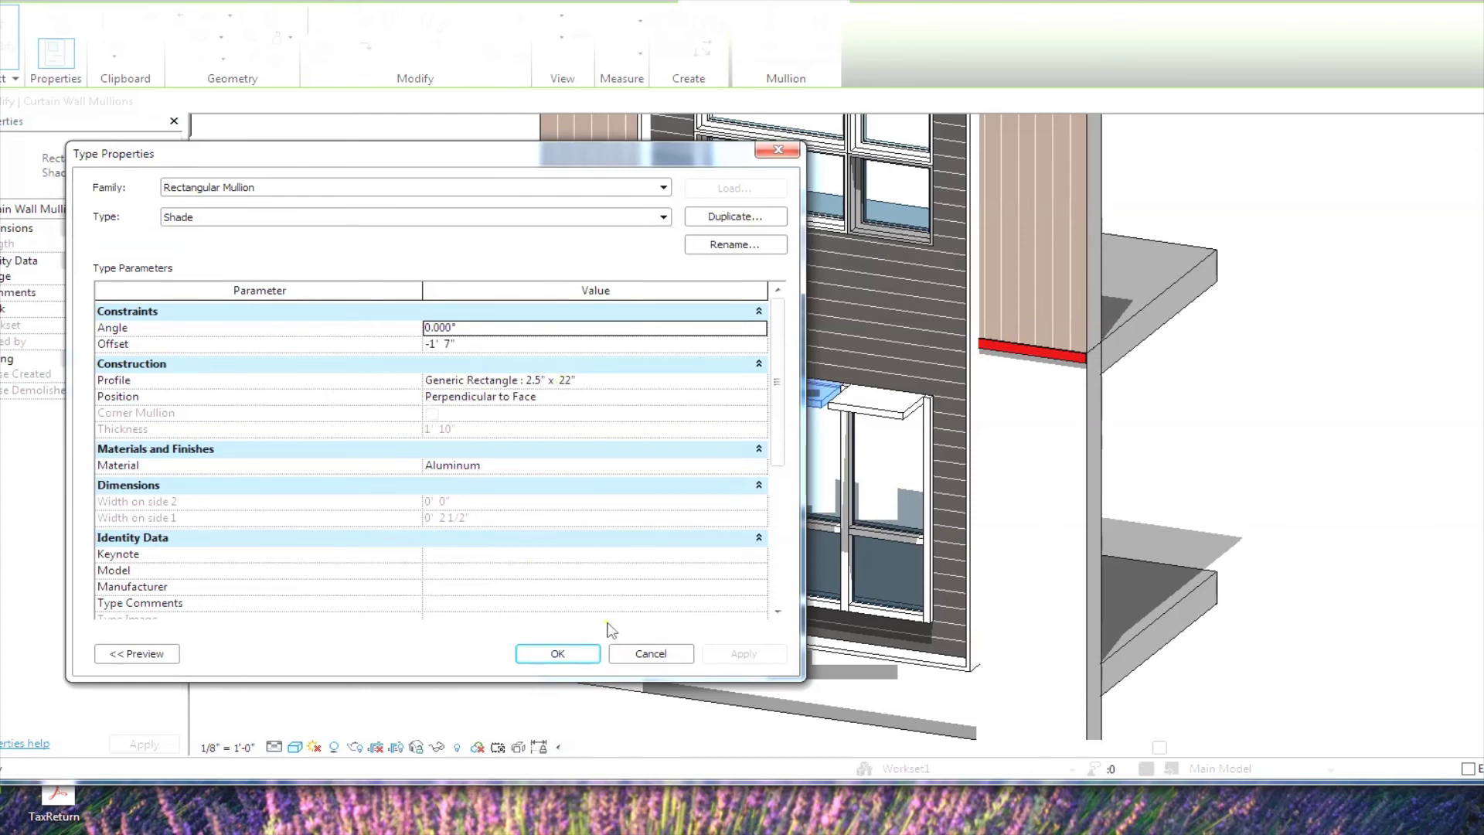
left_click(651, 655)
key("Escape")
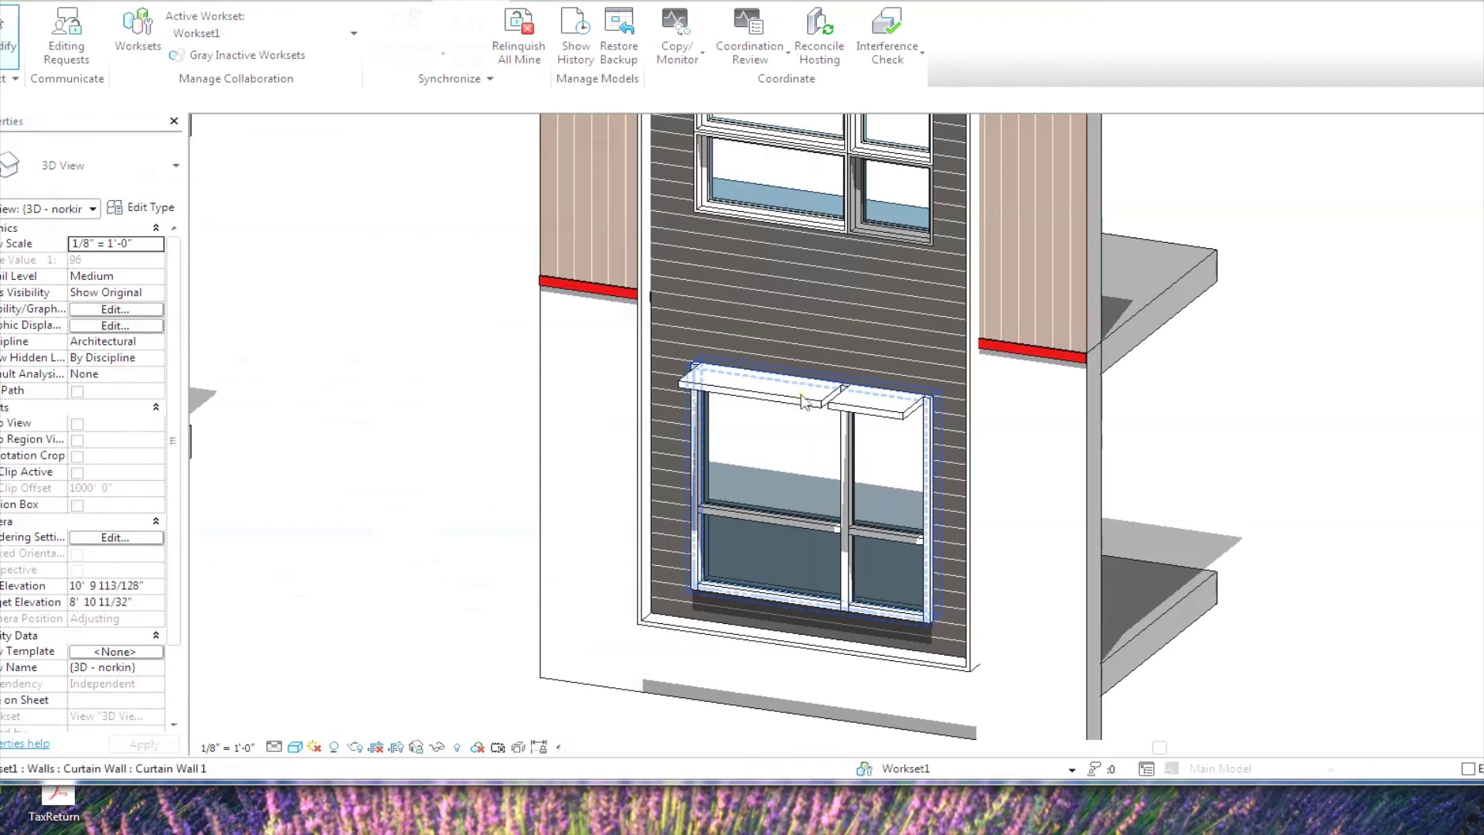
scroll(796, 404, "down", 3)
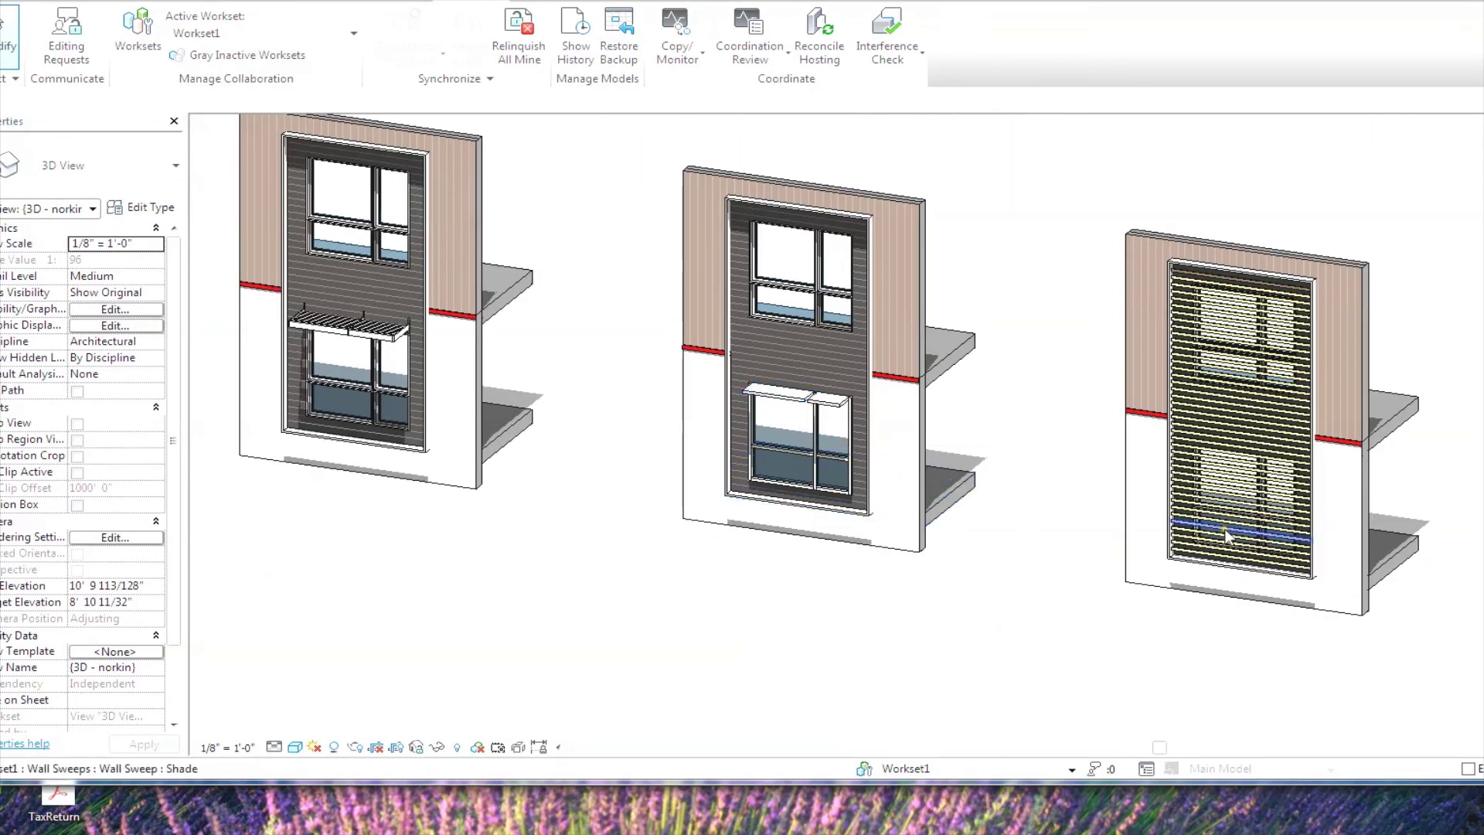
scroll(1237, 534, "down", 2)
scroll(650, 444, "up", 5)
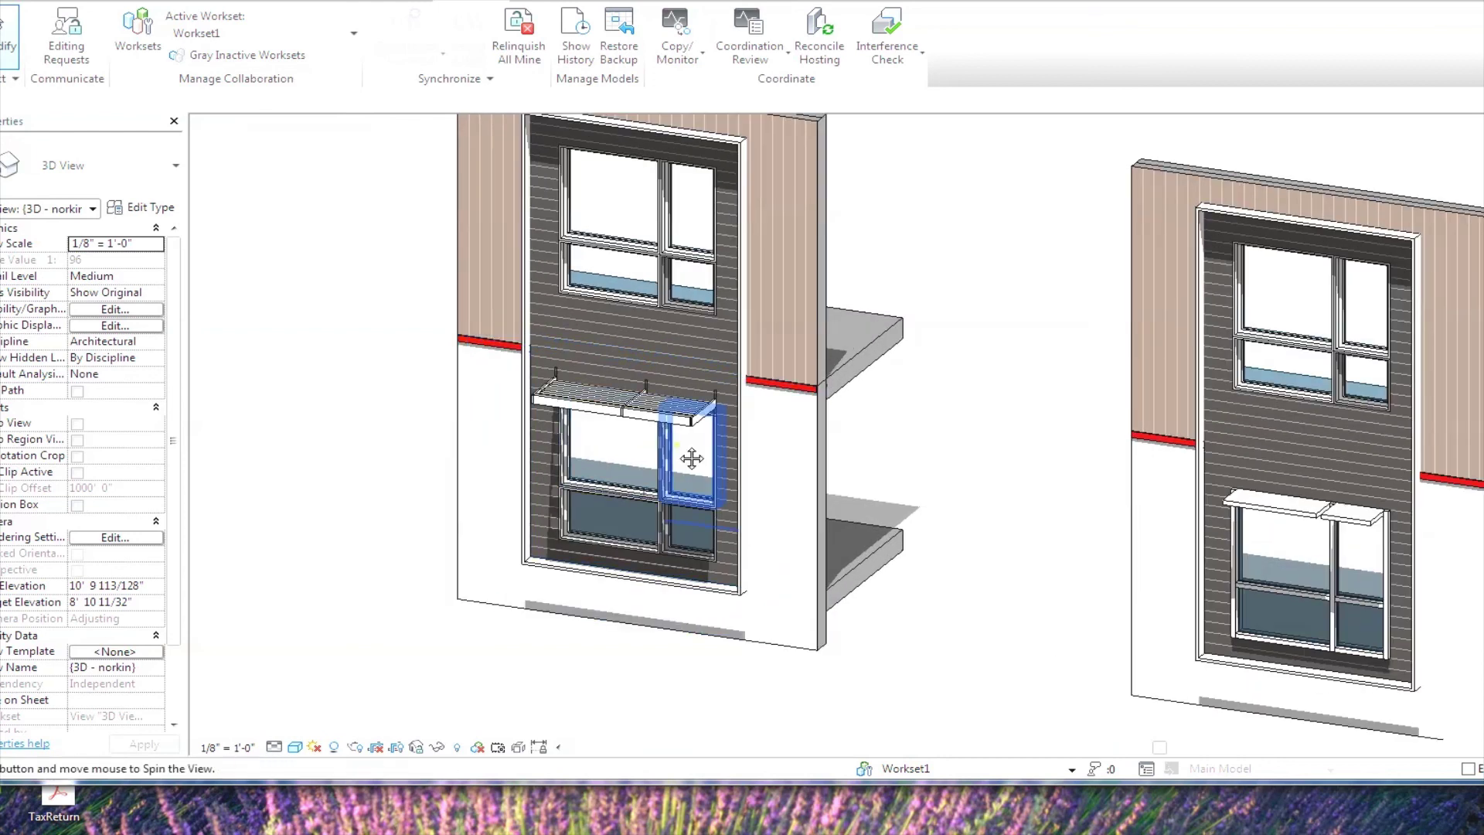
scroll(431, 345, "up", 2)
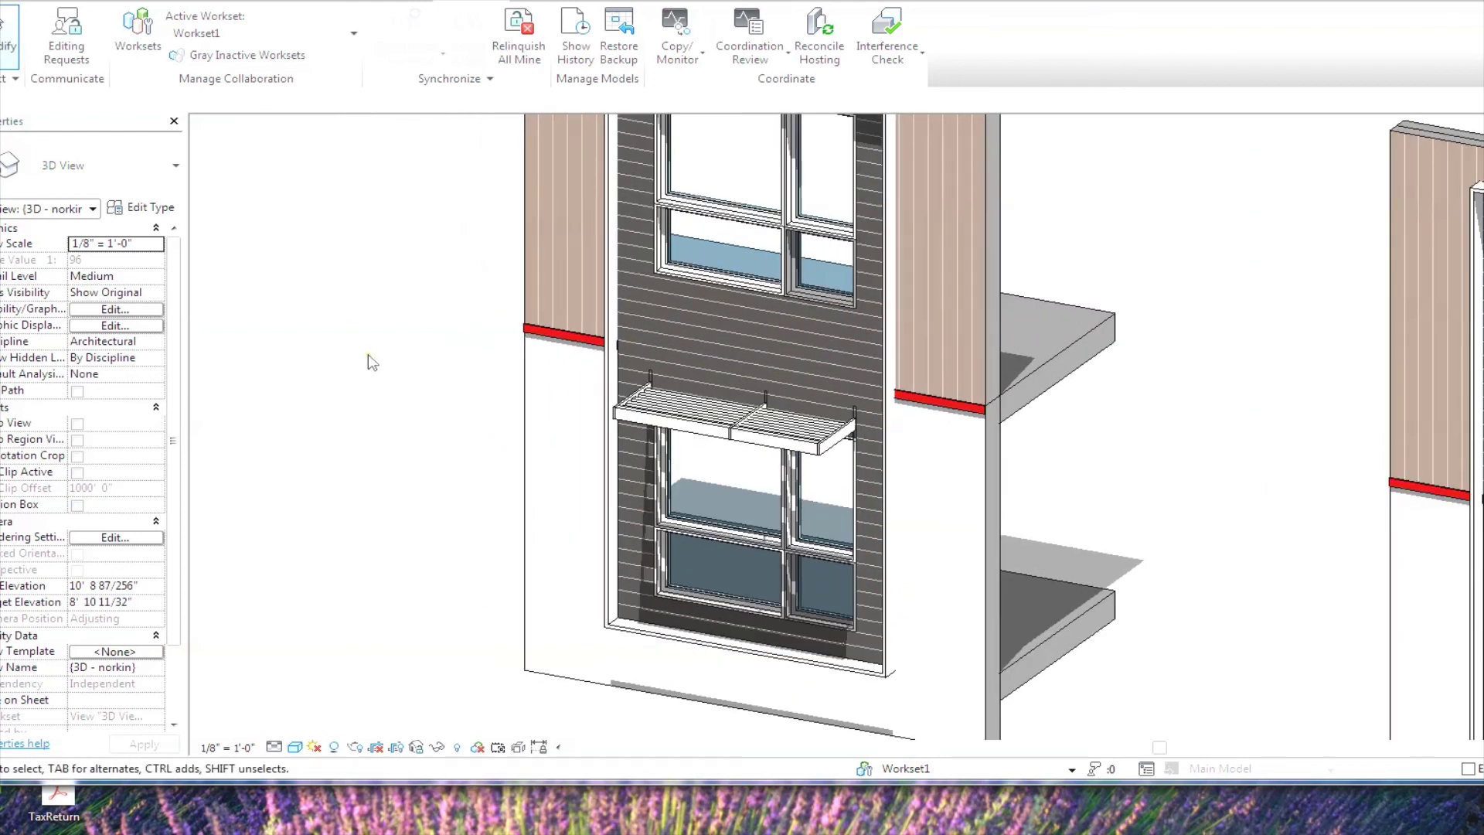
scroll(366, 379, "up", 1)
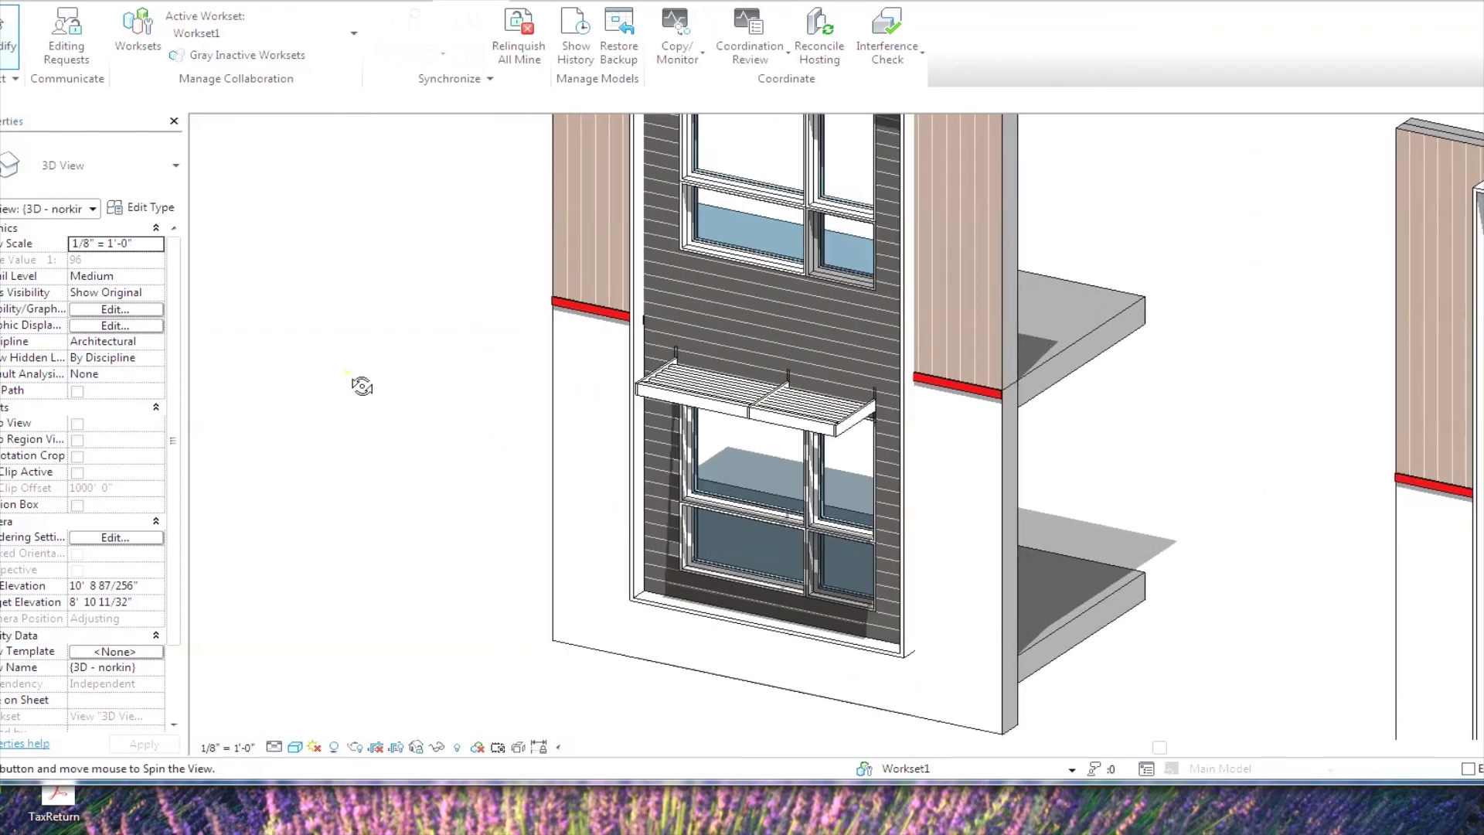
left_click(678, 404)
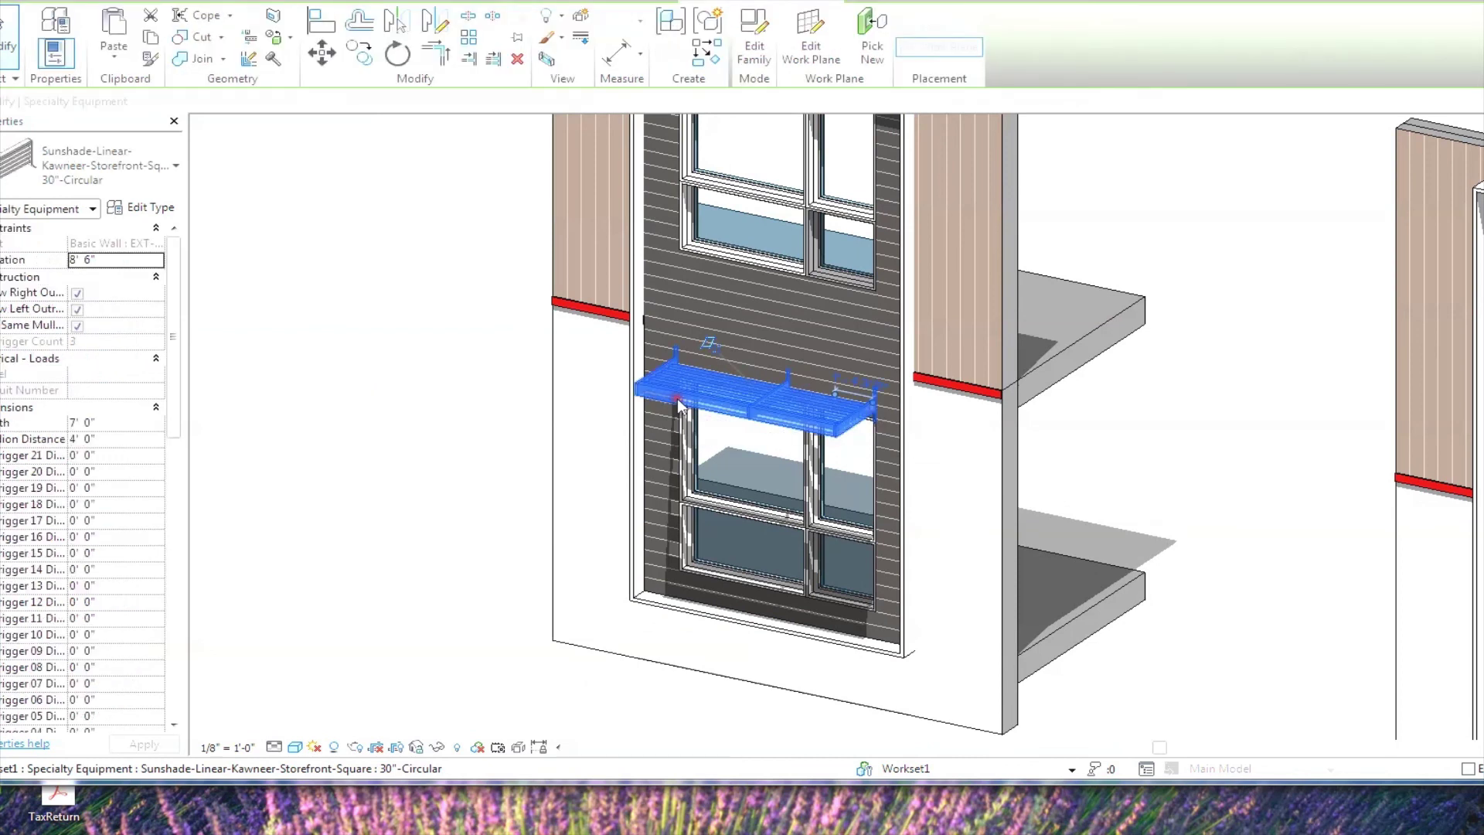
left_click(414, 266)
scroll(448, 341, "up", 3)
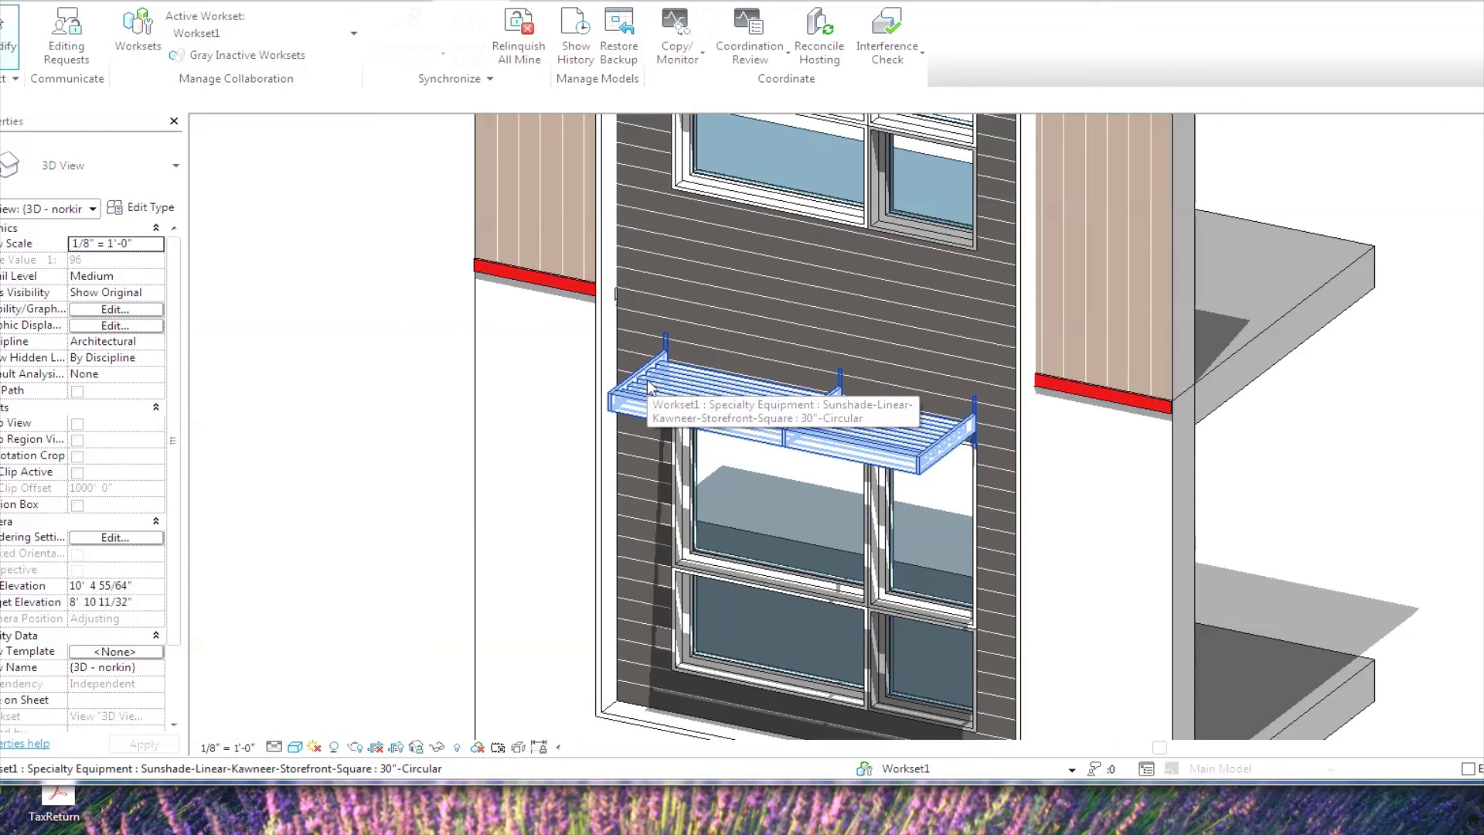
left_click(649, 389)
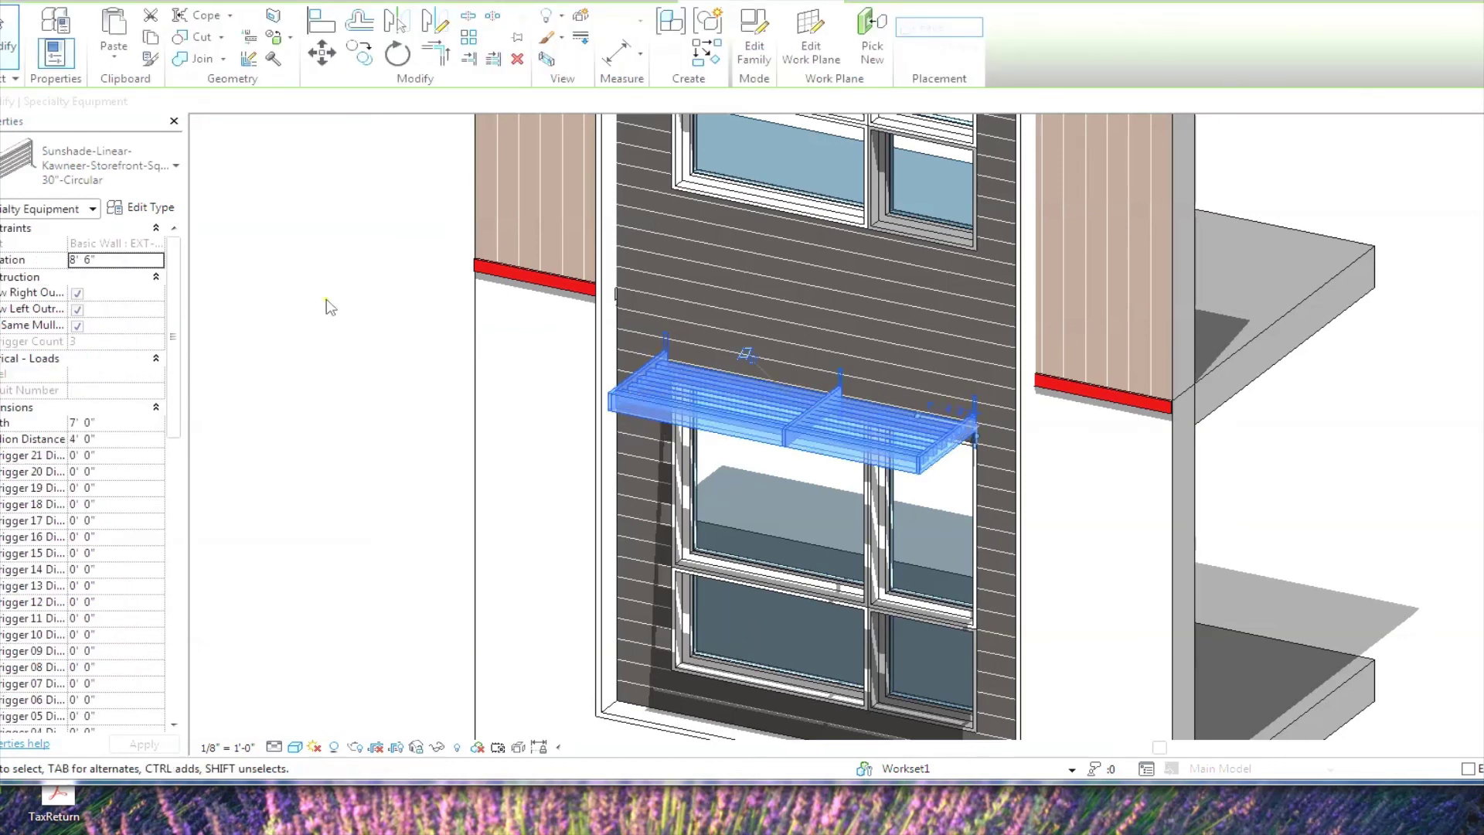
left_click(346, 377)
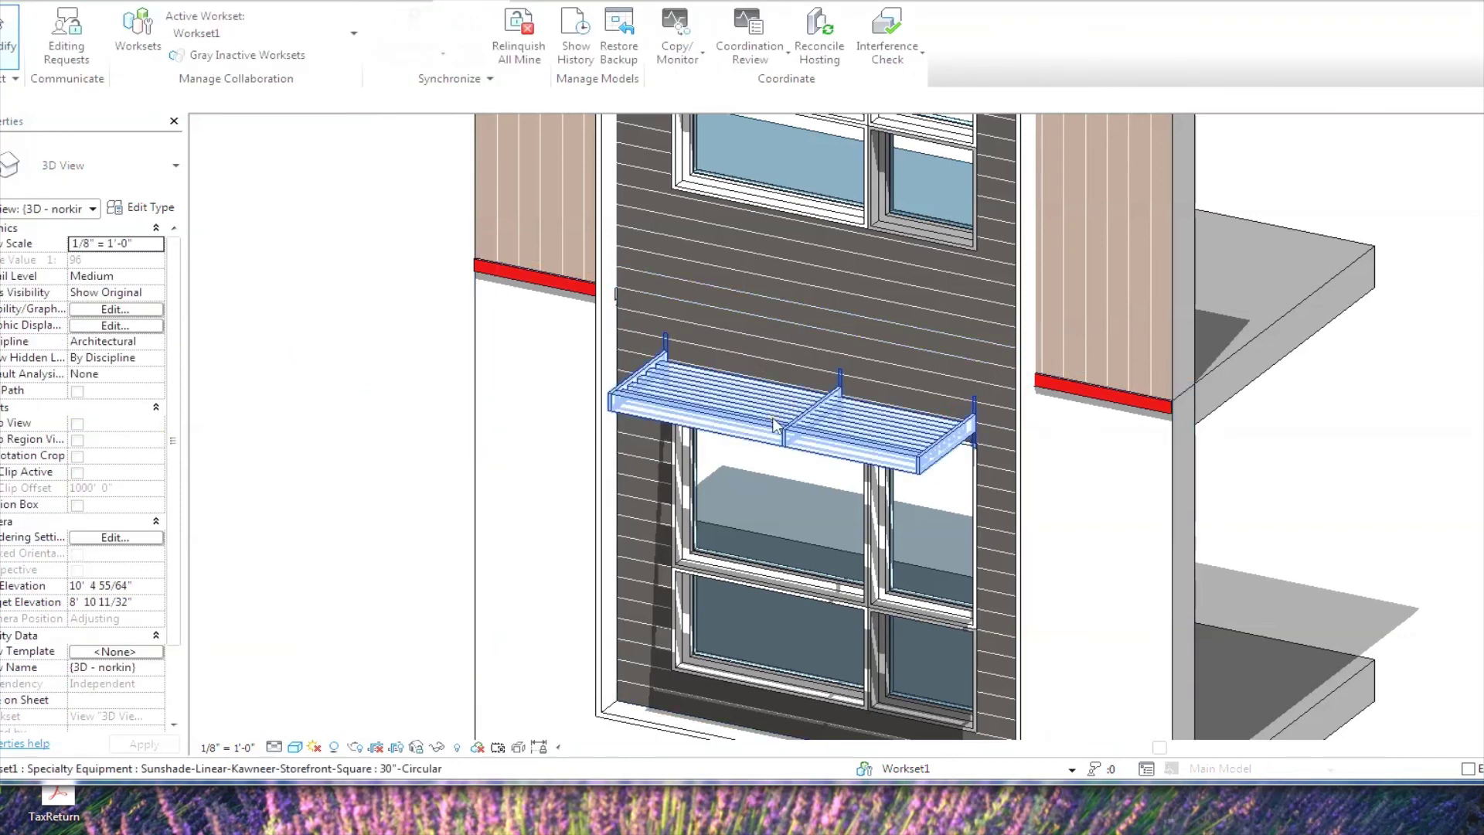
scroll(361, 362, "down", 2)
scroll(361, 362, "down", 5)
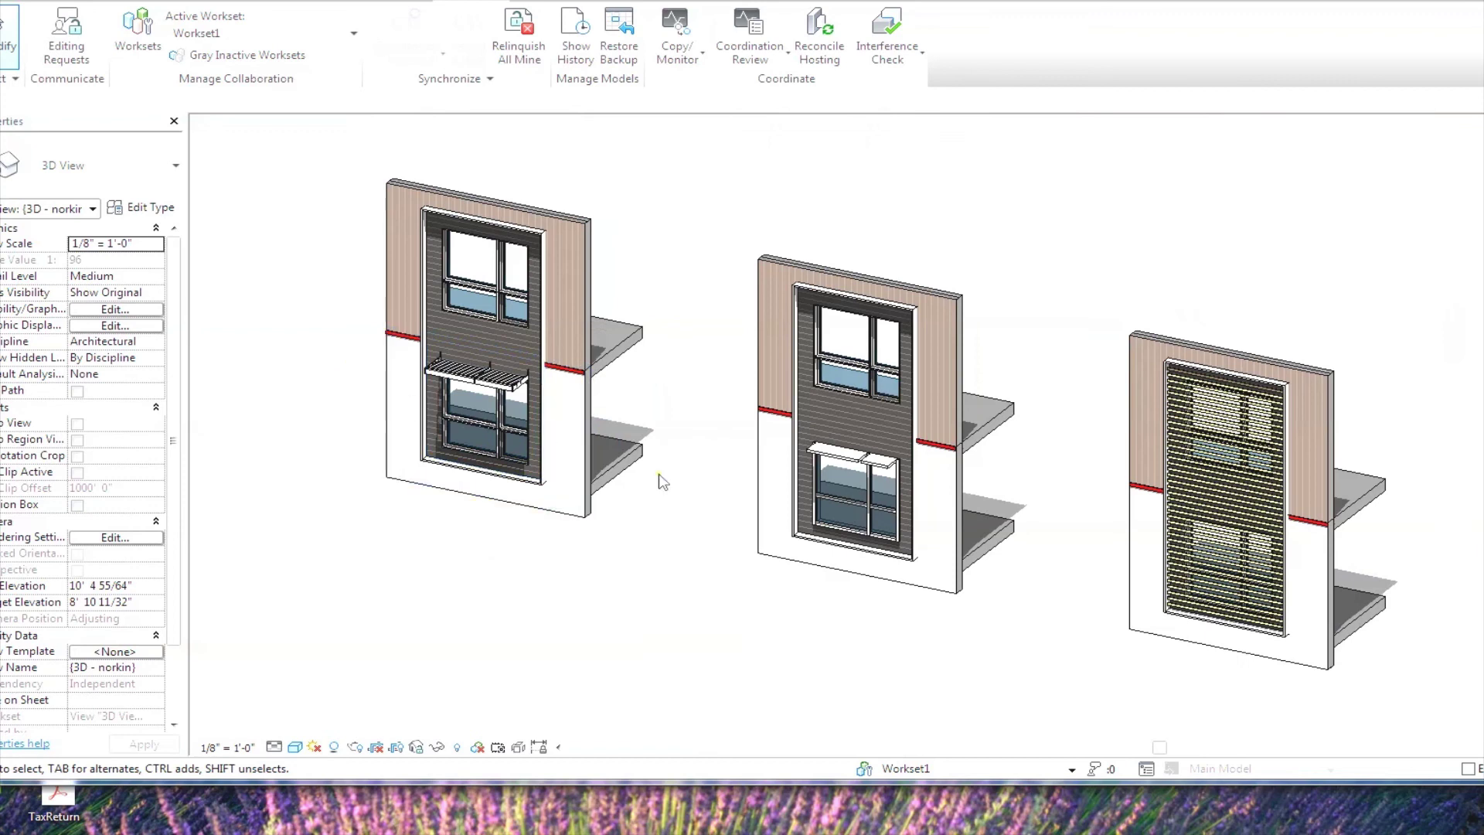